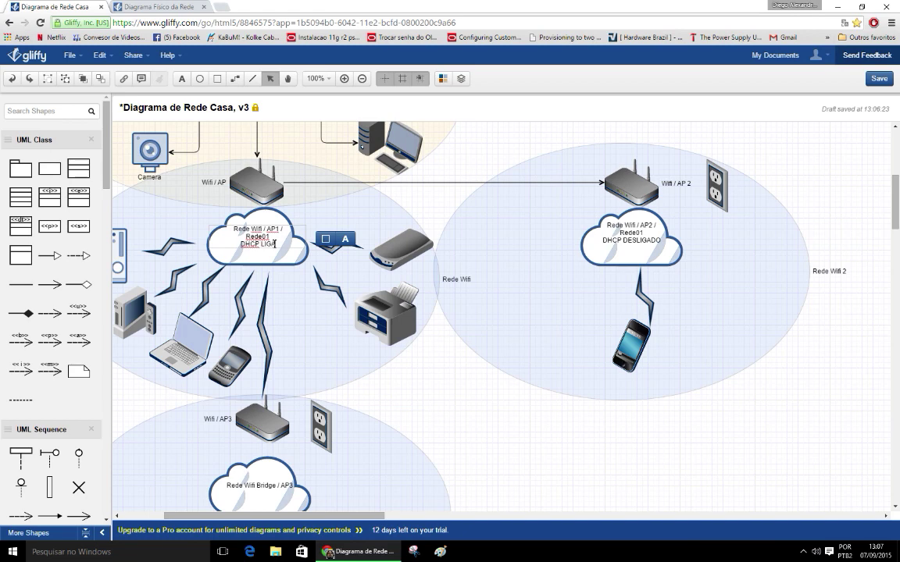
# Step: Add 192.168.1.1 on a new line in the AP1 cloud label
pyautogui.press('Return')
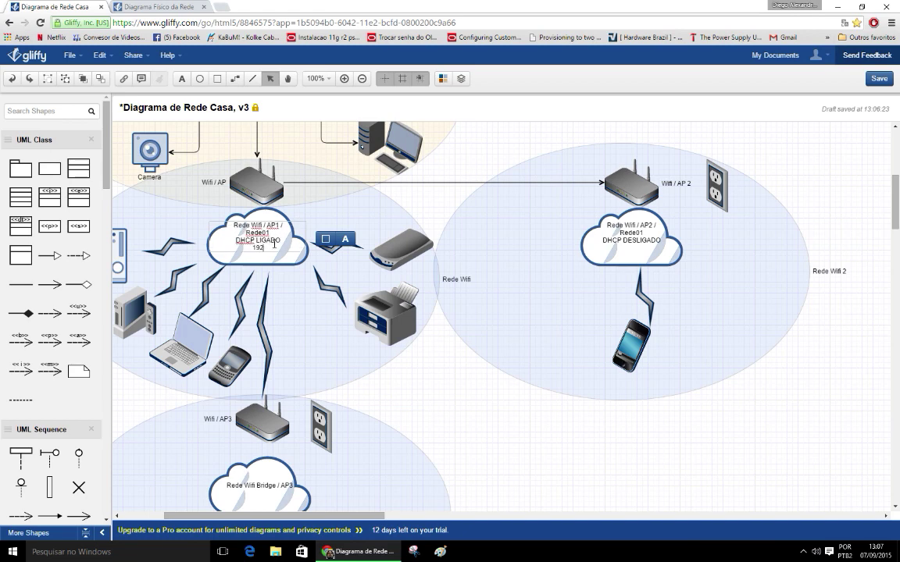
pyautogui.write('192.168.1.1')
pyautogui.click(637, 239)
# Step: Add 192.168.1.2 below DHCP DESLIGADO in the AP2 cloud label
pyautogui.doubleClick(662, 243)
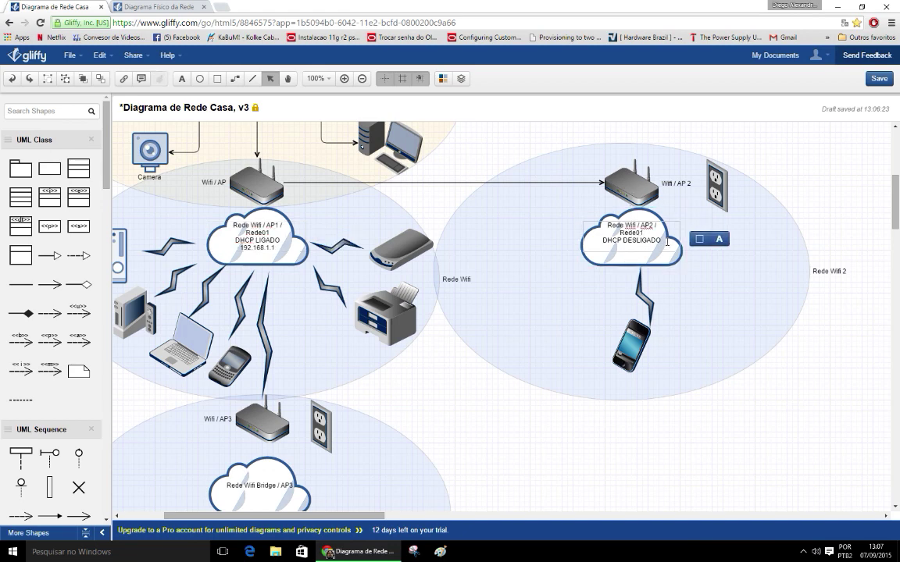
pyautogui.press('Return')
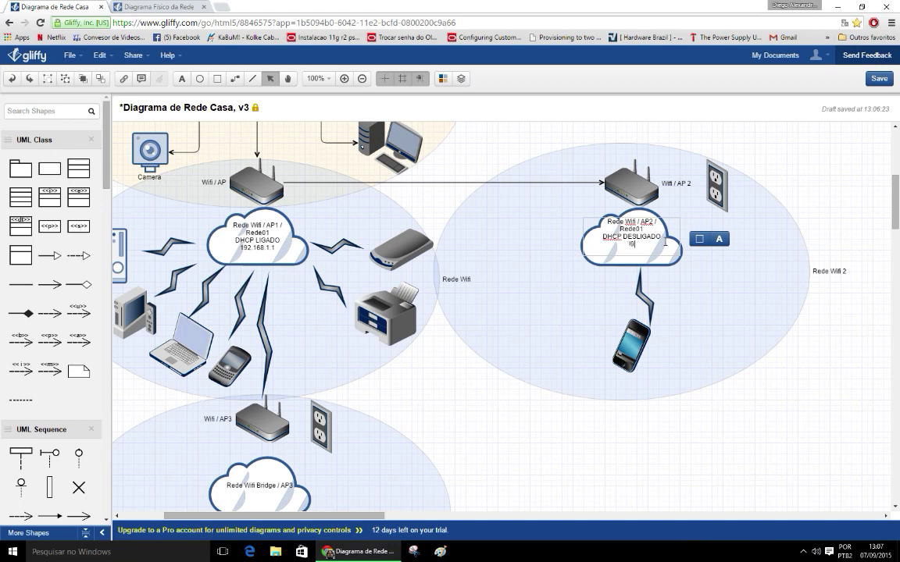
pyautogui.write('192.168.1.2')
pyautogui.click(682, 299)
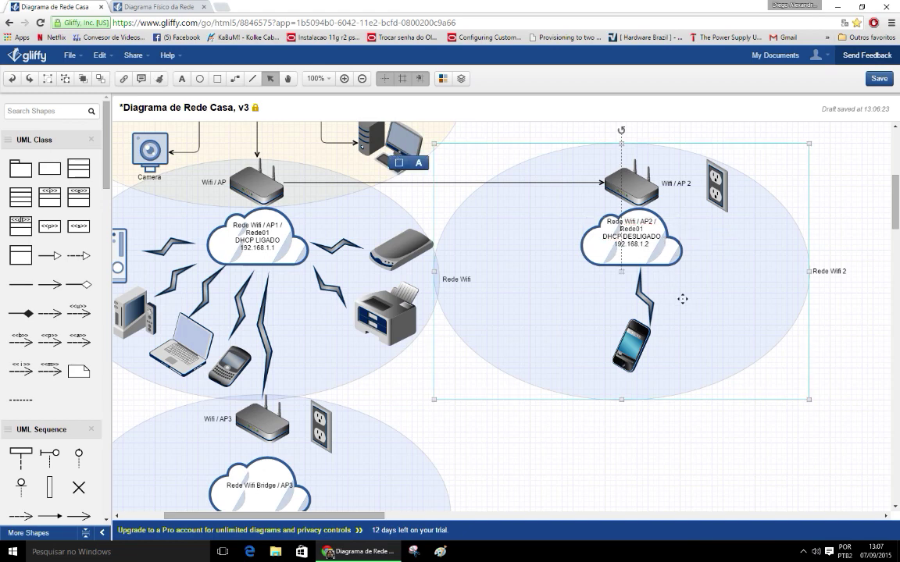
# Step: Check the AP2 cloud and Rede Wifi 2 ellipse, then start a new browser tab
pyautogui.click(629, 247)
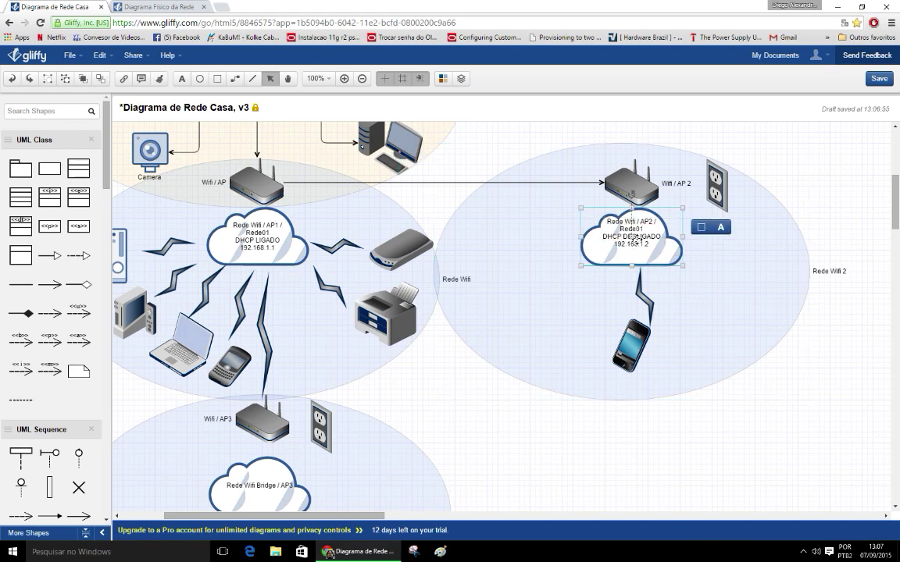
pyautogui.click(691, 303)
pyautogui.click(837, 213)
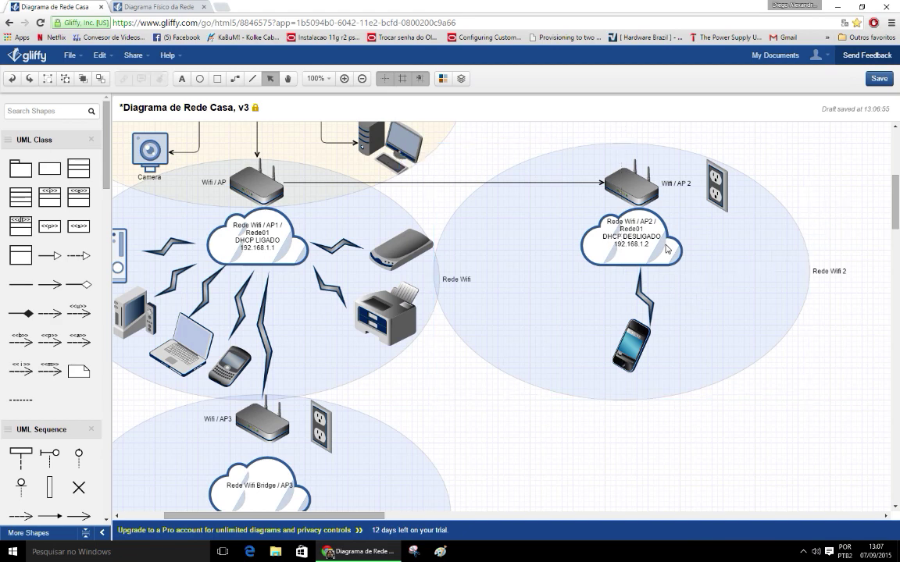
pyautogui.click(633, 235)
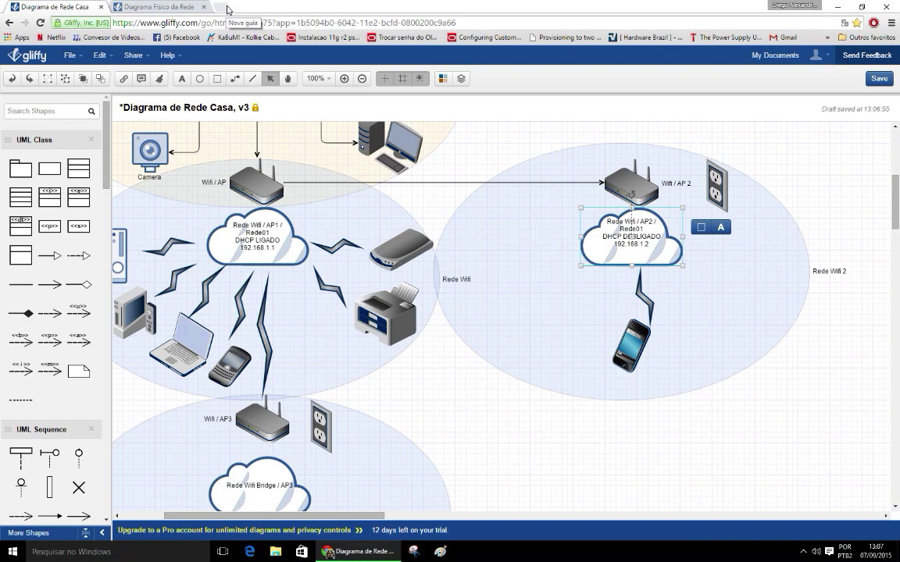
pyautogui.click(227, 8)
# Step: Try router addresses 192.168.0.3 and 192.168.0.2 in the new tab
pyautogui.write('1')
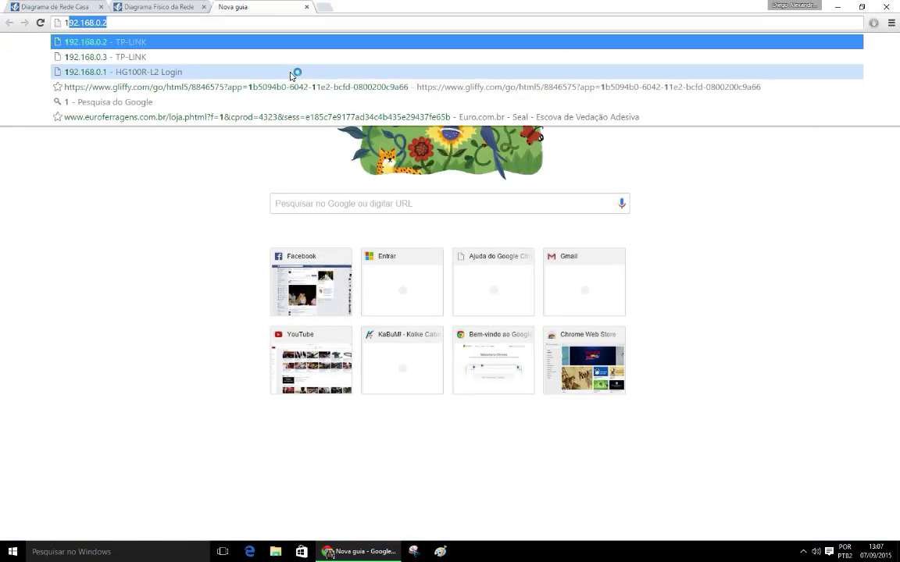
pyautogui.write('92')
pyautogui.click(146, 22)
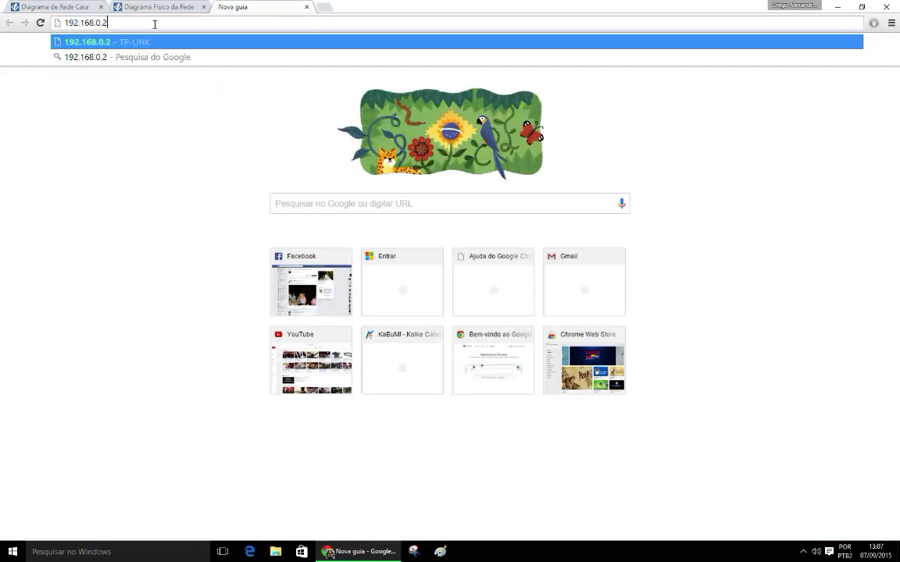
pyautogui.press('BackSpace')
pyautogui.write('3')
pyautogui.press('Return')
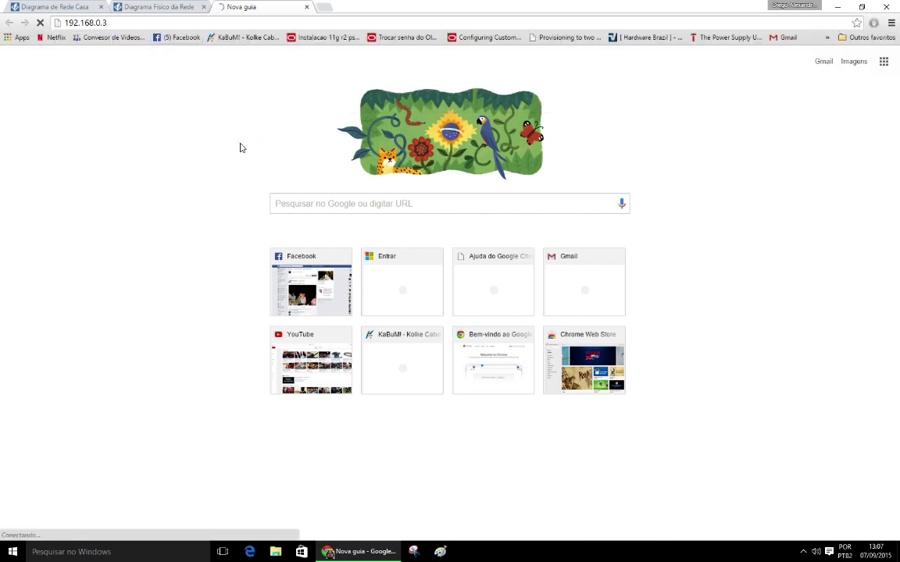
pyautogui.click(152, 21)
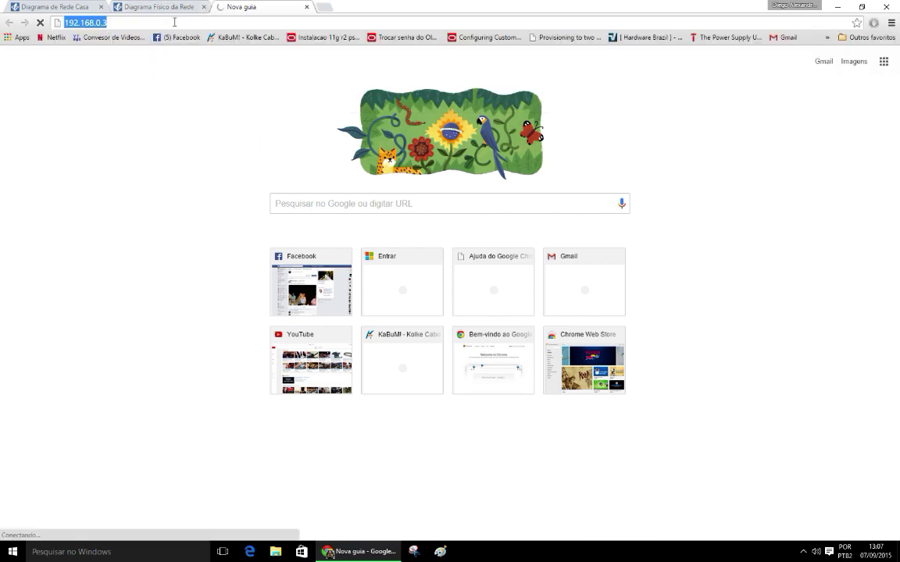
pyautogui.click(184, 21)
pyautogui.press('BackSpace')
pyautogui.write('2')
pyautogui.press('Return')
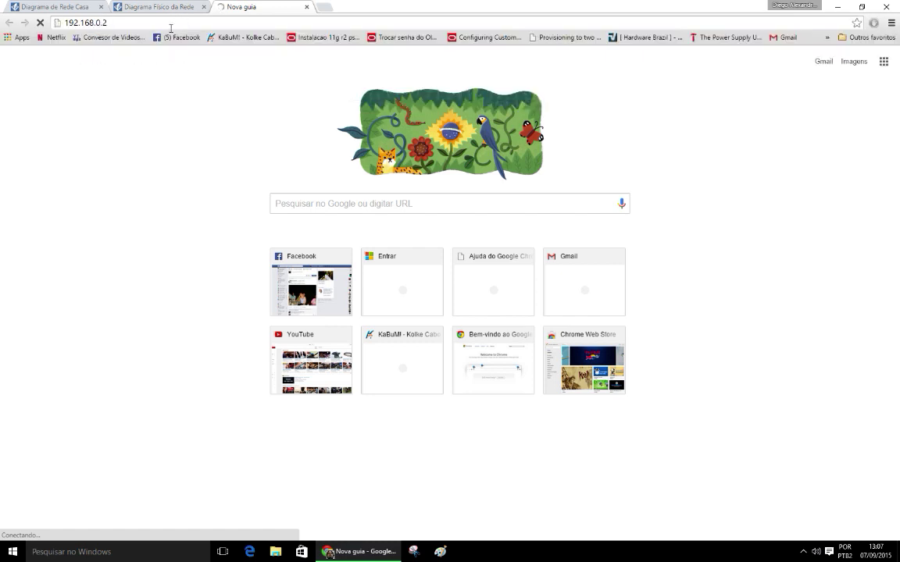
# Step: Load the OpenWrt2 router page at 192.168.1.2
pyautogui.click(125, 21)
pyautogui.write('192.168.1.2')
pyautogui.press('Return')
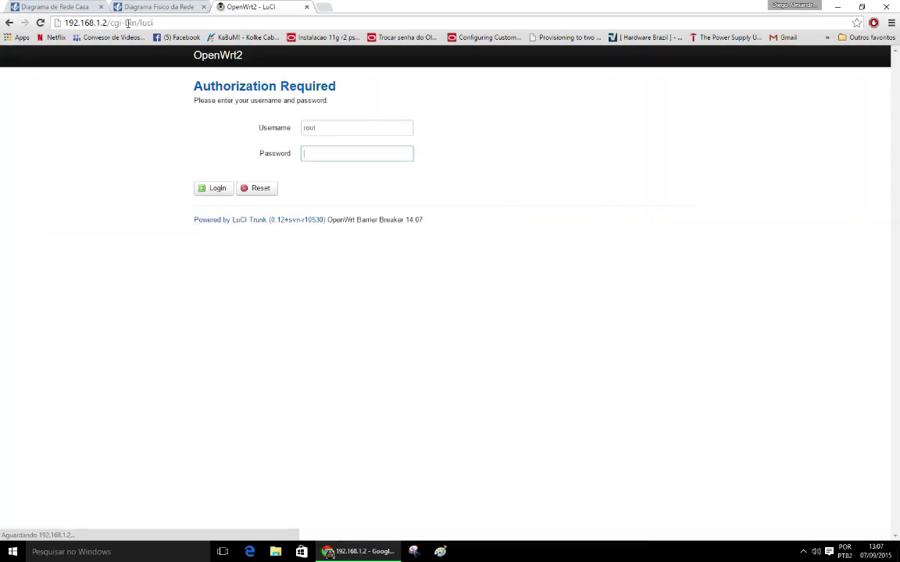
# Step: Try 192.168.1.3 in another tab, then close that extra tab
pyautogui.click(323, 7)
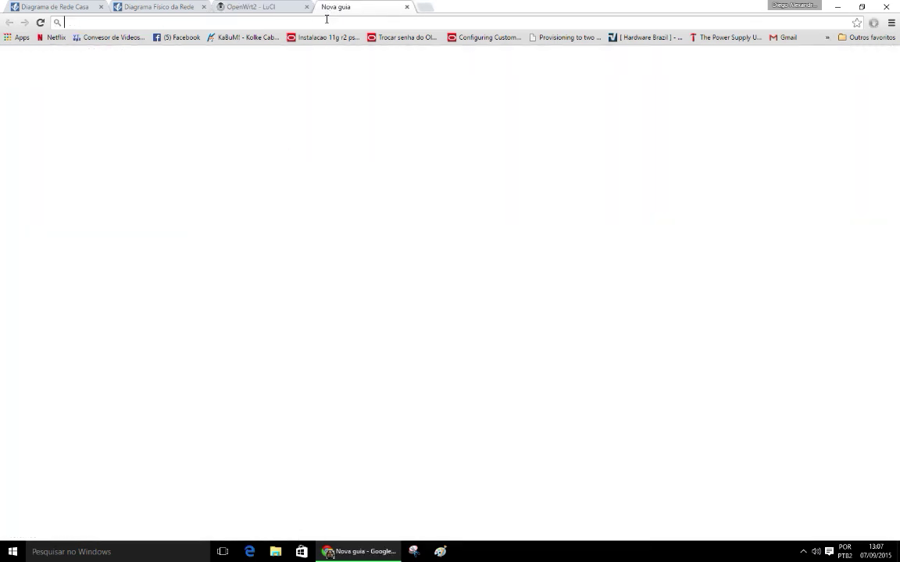
pyautogui.write('192.168.0.2')
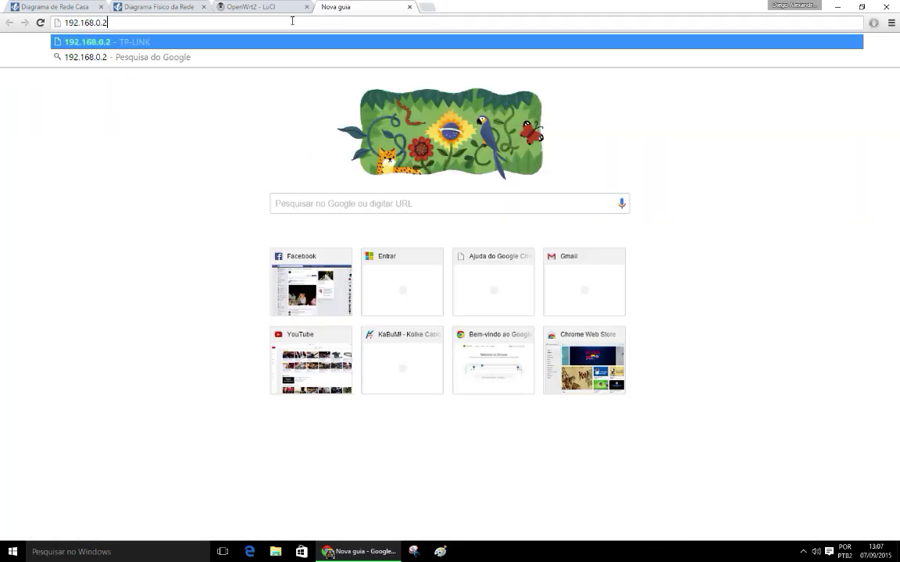
pyautogui.press('BackSpace')
pyautogui.write('1')
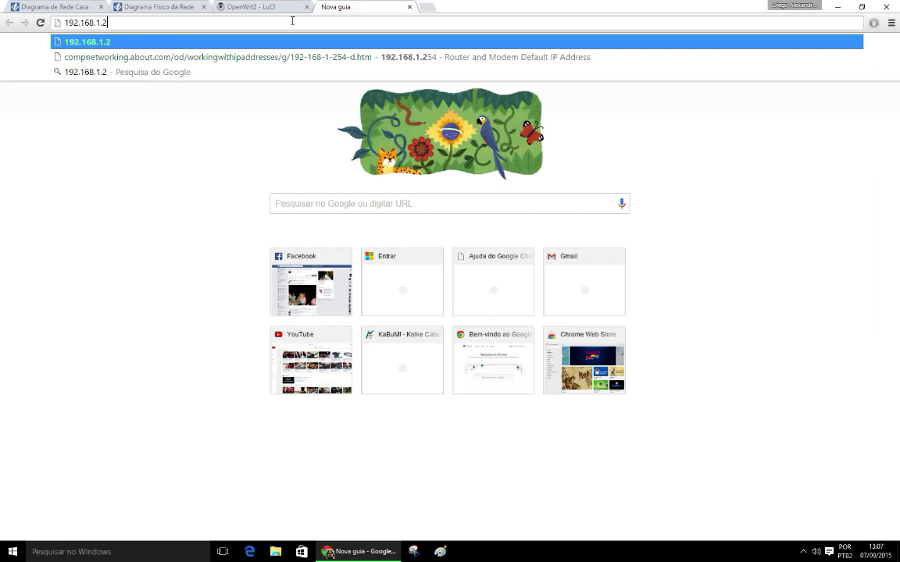
pyautogui.press('BackSpace')
pyautogui.write('3')
pyautogui.press('Return')
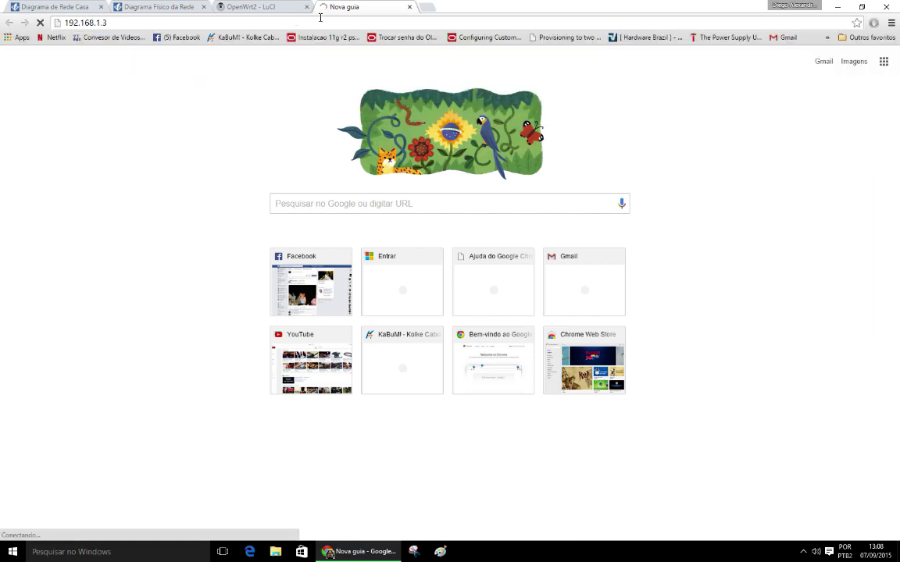
pyautogui.click(410, 7)
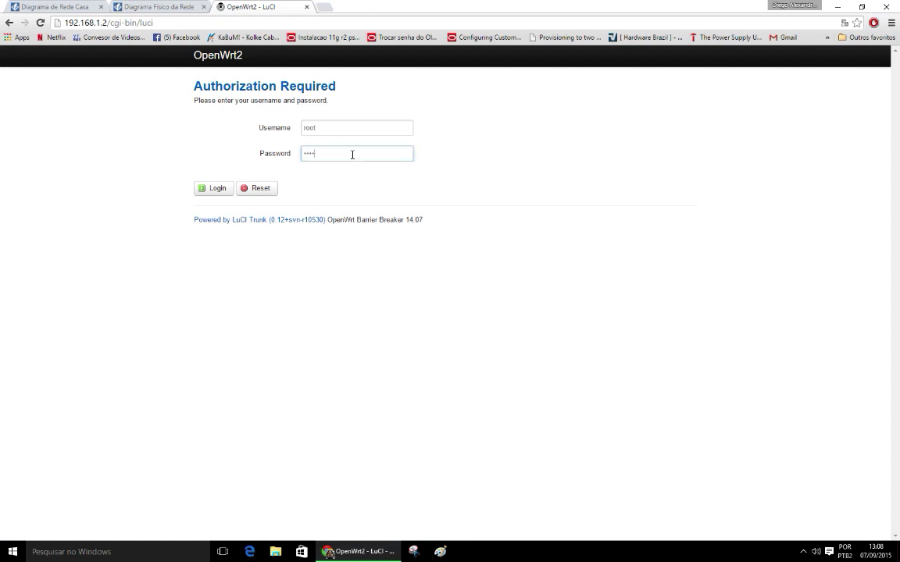
# Step: Log into OpenWrt2 with the router password and open its LAN interface settings
pyautogui.write('••••')
pyautogui.press('Return')
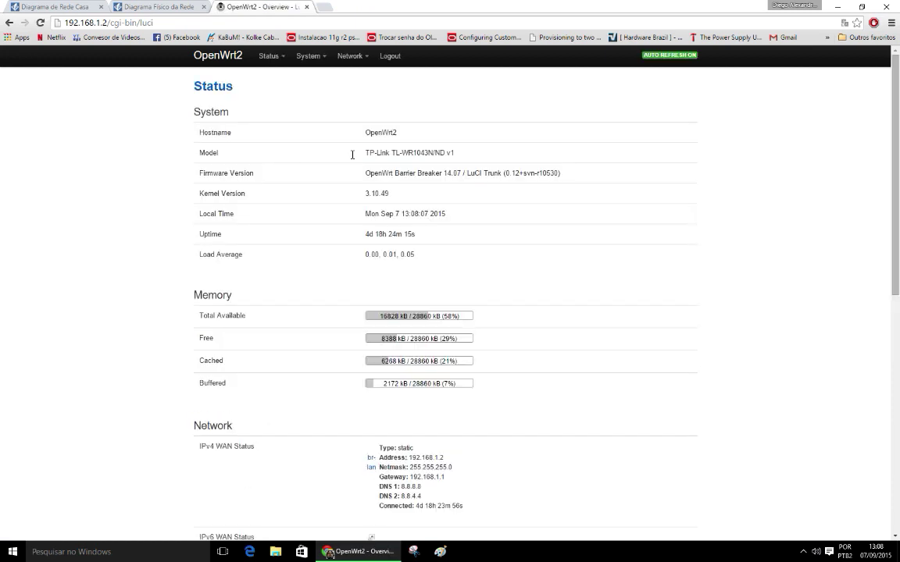
pyautogui.moveTo(353, 59)
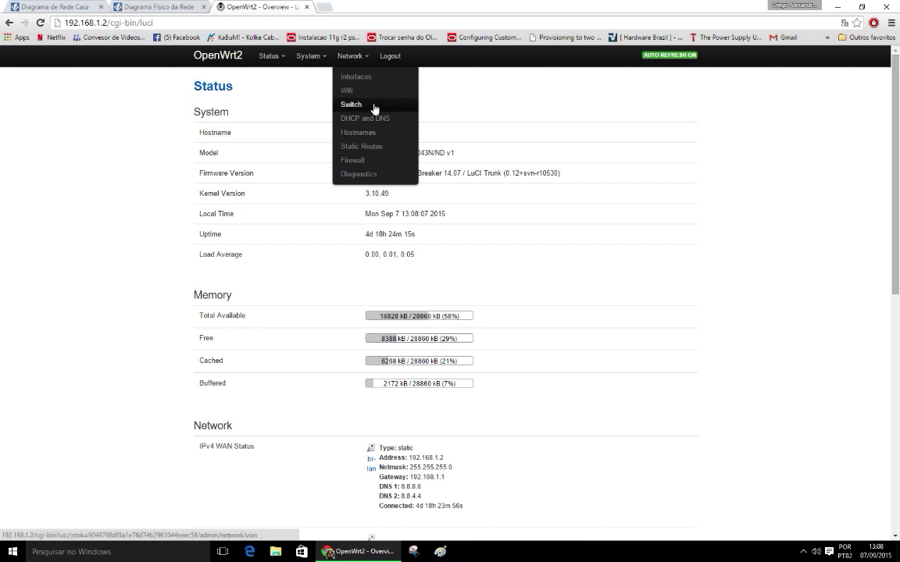
pyautogui.click(370, 78)
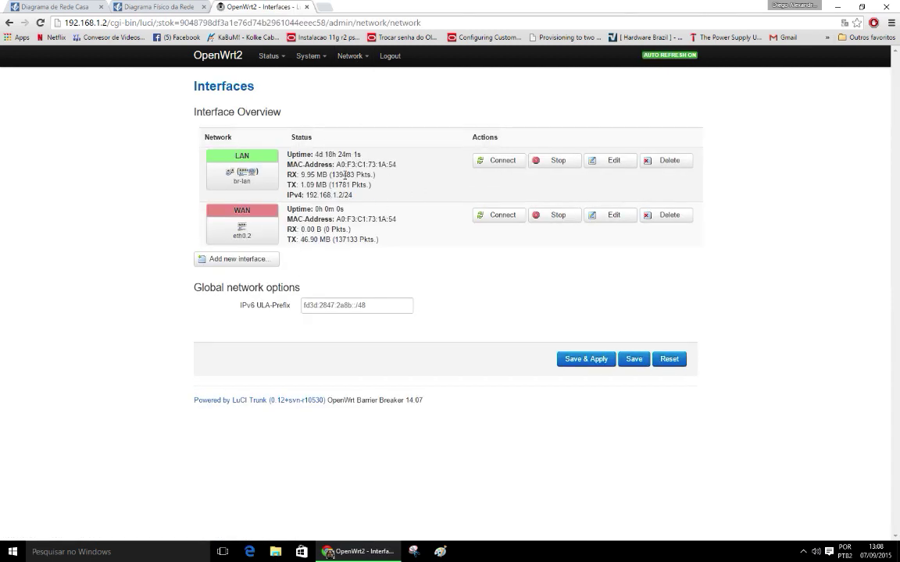
pyautogui.moveTo(325, 163); pyautogui.dragTo(343, 173)
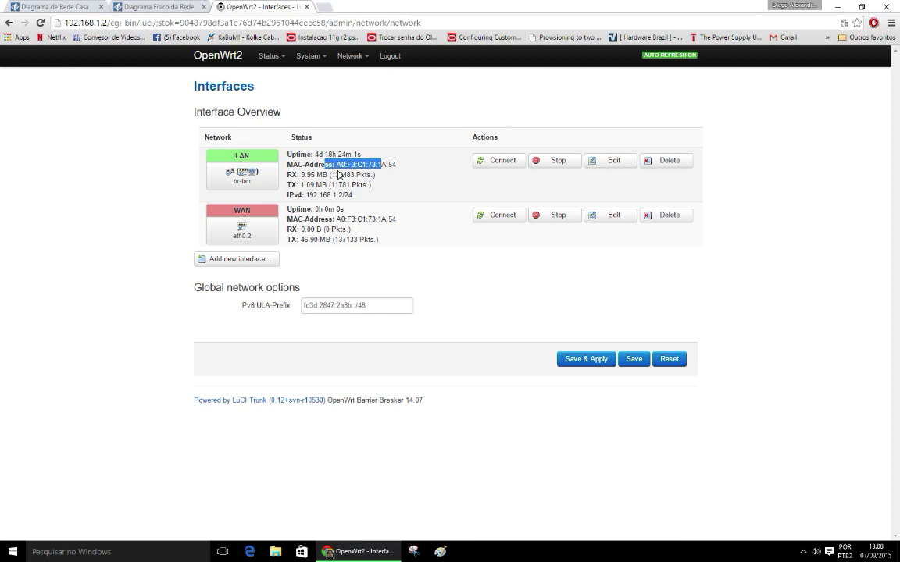
pyautogui.click(614, 164)
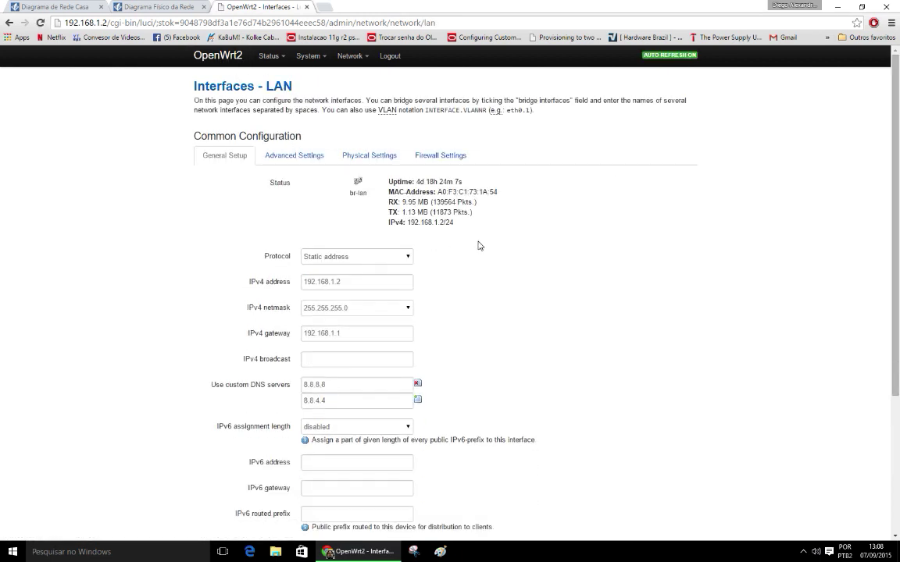
# Step: Inspect the LAN Protocol choices, leaving it on Static address
pyautogui.scroll(-1, 449, 255)
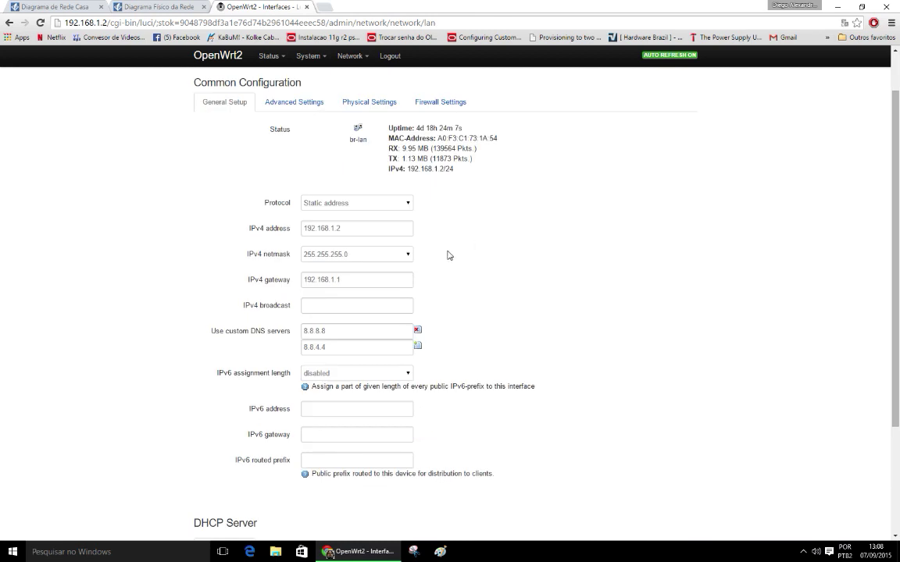
pyautogui.click(407, 205)
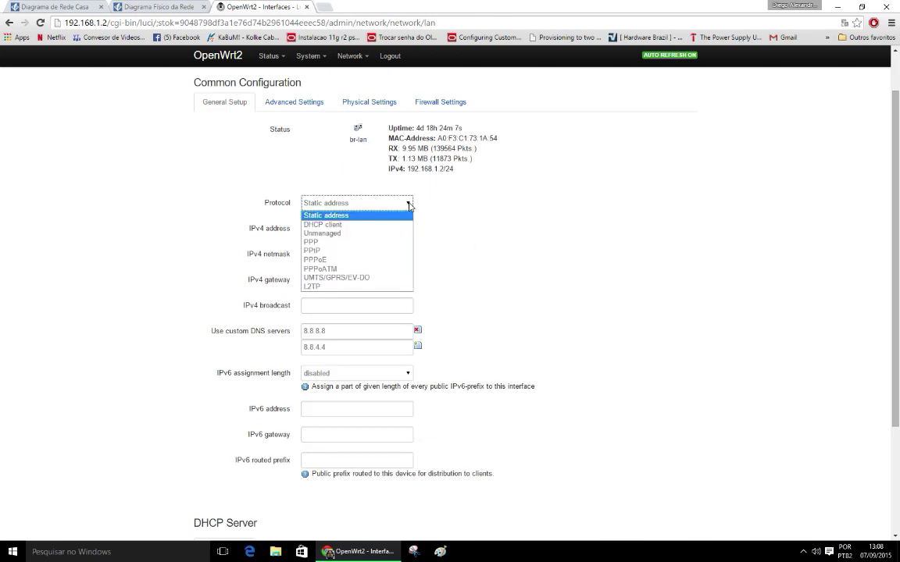
pyautogui.click(407, 204)
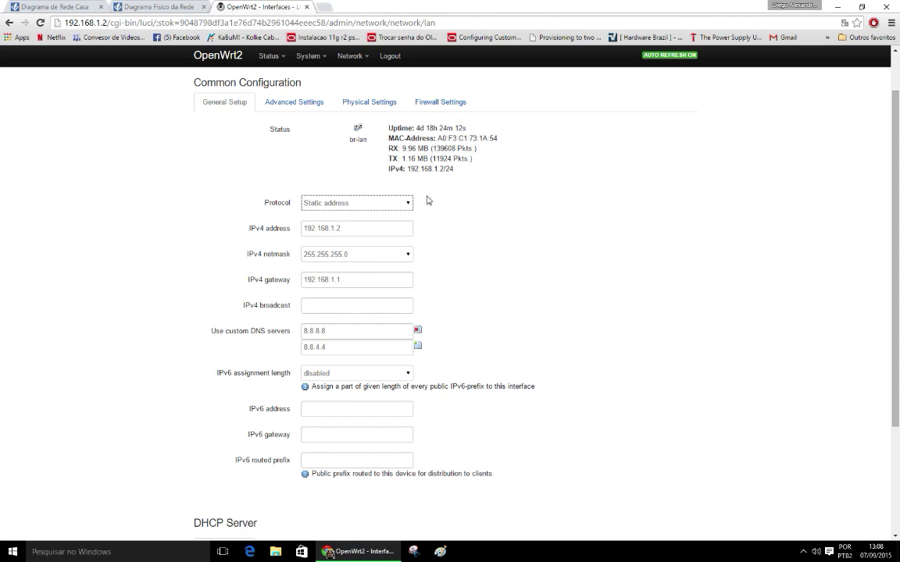
pyautogui.scroll(-1, 437, 297)
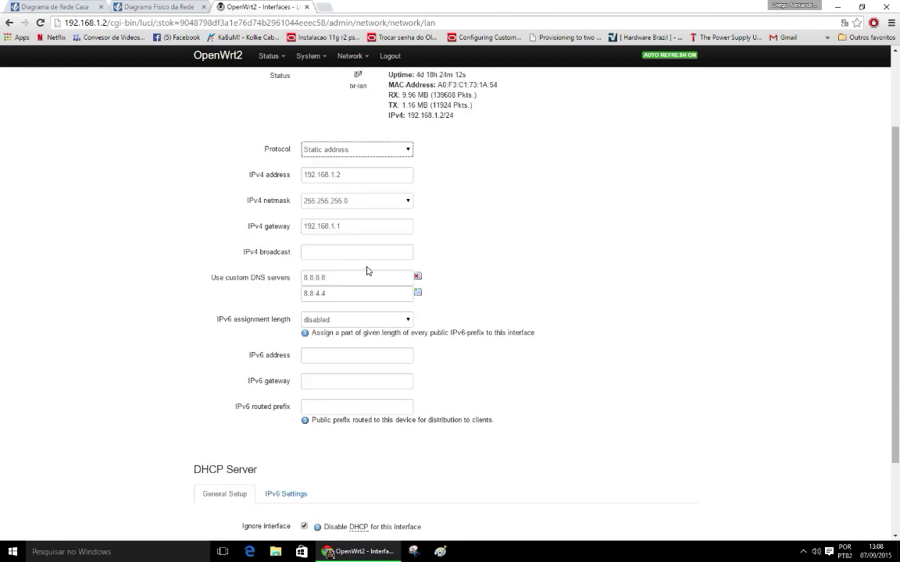
pyautogui.scroll(1, 438, 200)
pyautogui.click(406, 205)
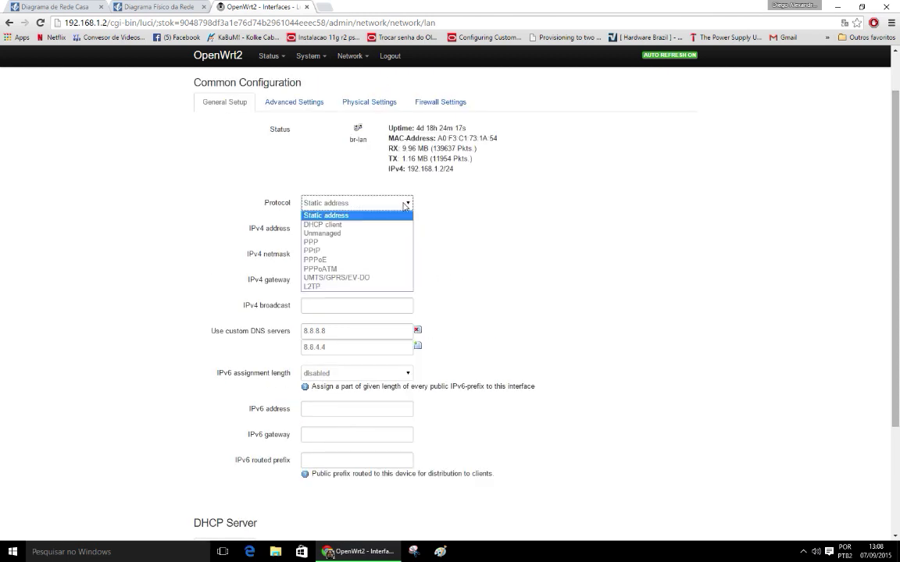
pyautogui.click(403, 207)
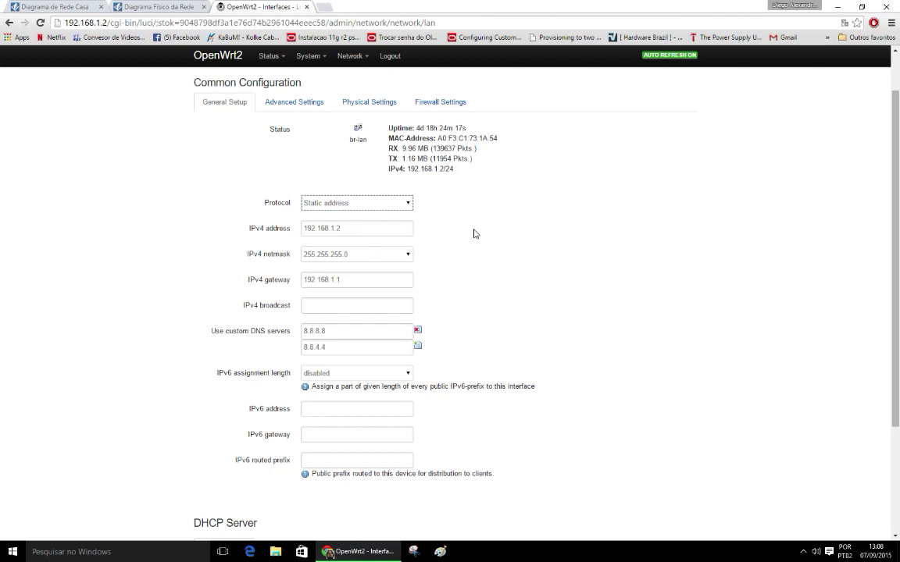
pyautogui.scroll(1, 473, 233)
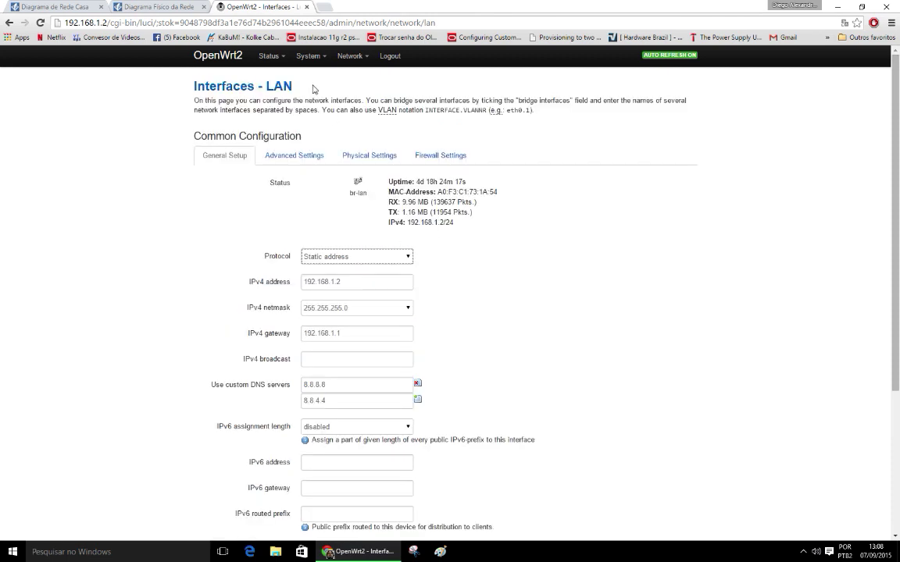
# Step: Confirm Static address and select the IPv4 address 192.168.1.2
pyautogui.click(406, 259)
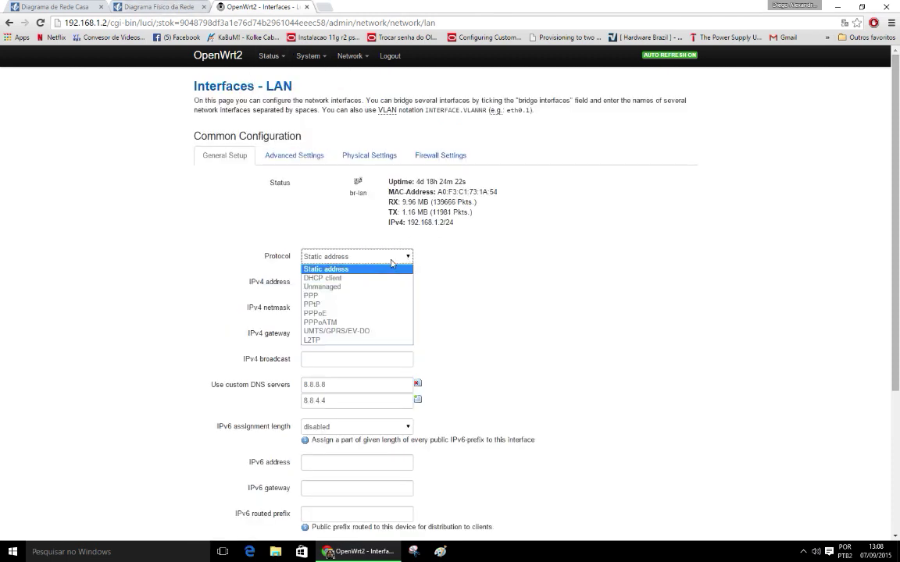
pyautogui.click(368, 269)
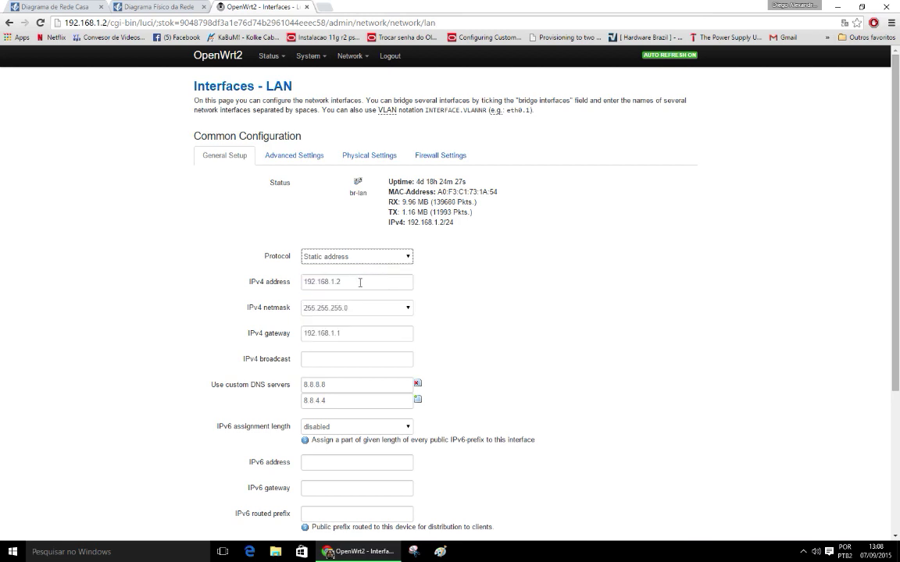
pyautogui.moveTo(352, 281); pyautogui.dragTo(297, 284)
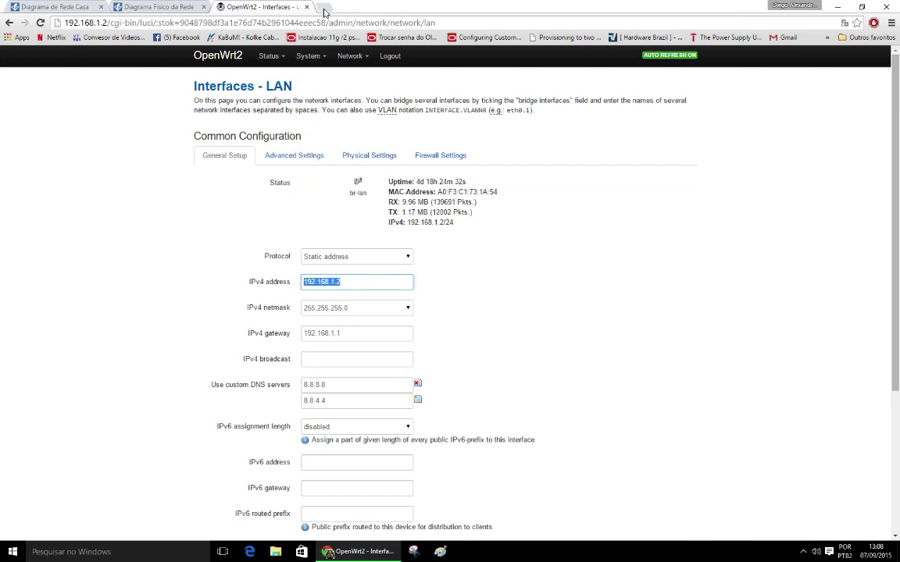
pyautogui.click(325, 11)
# Step: Load the main router at 192.168.1.1 in a new tab
pyautogui.write('192.168.0.2')
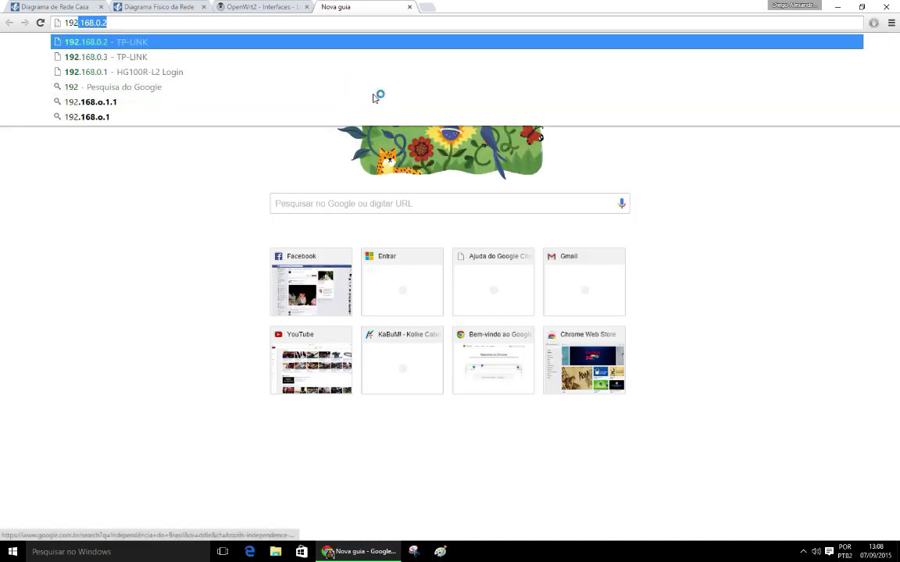
pyautogui.press('Right')
pyautogui.press('Left')
pyautogui.press('Left')
pyautogui.press('BackSpace')
pyautogui.write('1')
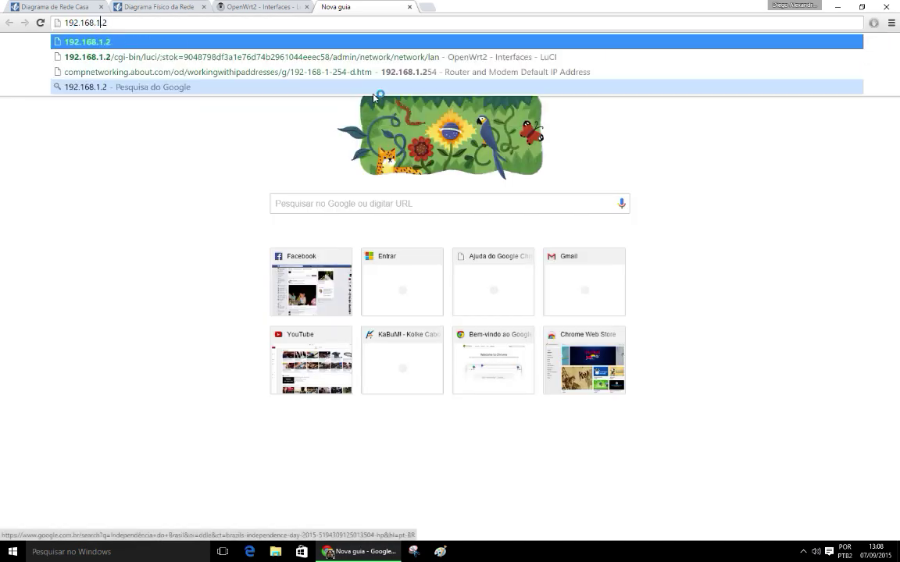
pyautogui.press('Delete')
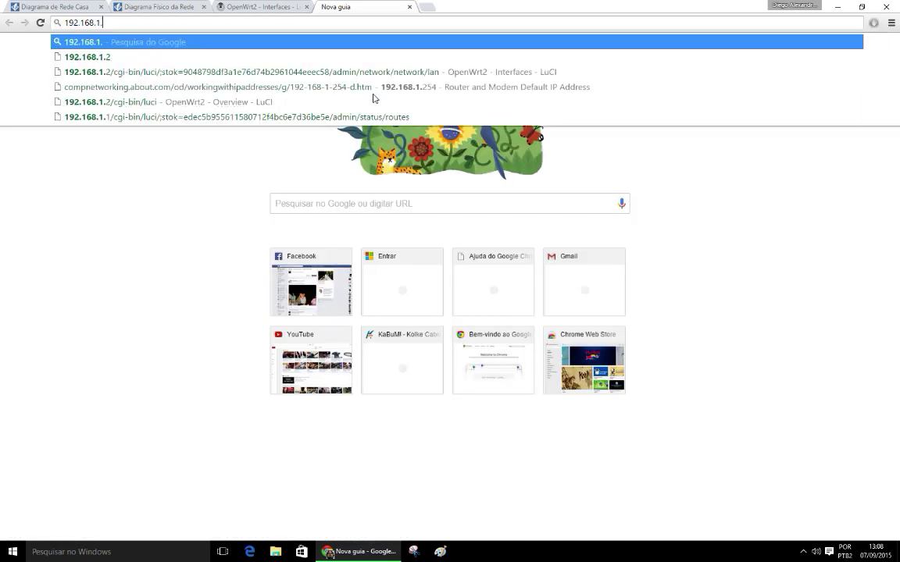
pyautogui.write('1')
pyautogui.press('Return')
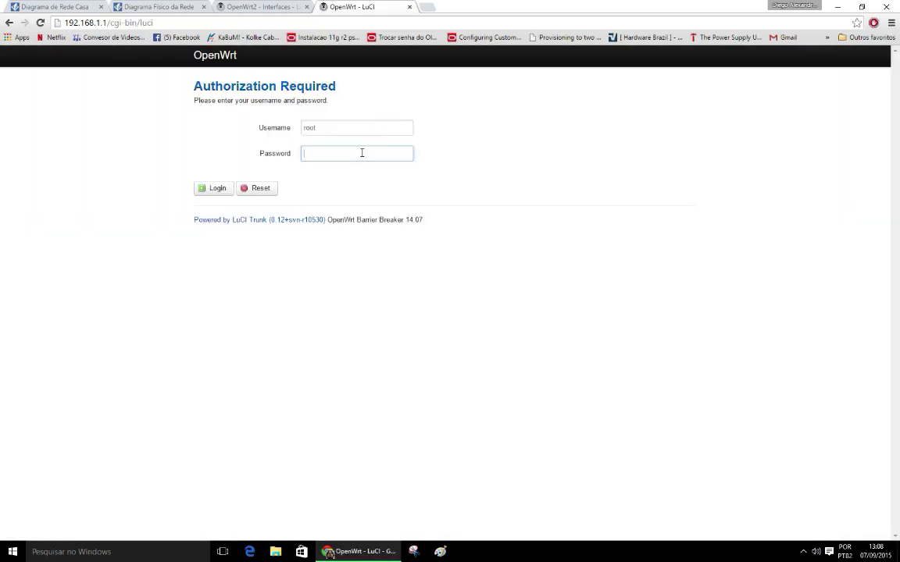
# Step: Log in with the router password and edit the main router's LAN interface
pyautogui.click(362, 153)
pyautogui.write('••••••')
pyautogui.press('Return')
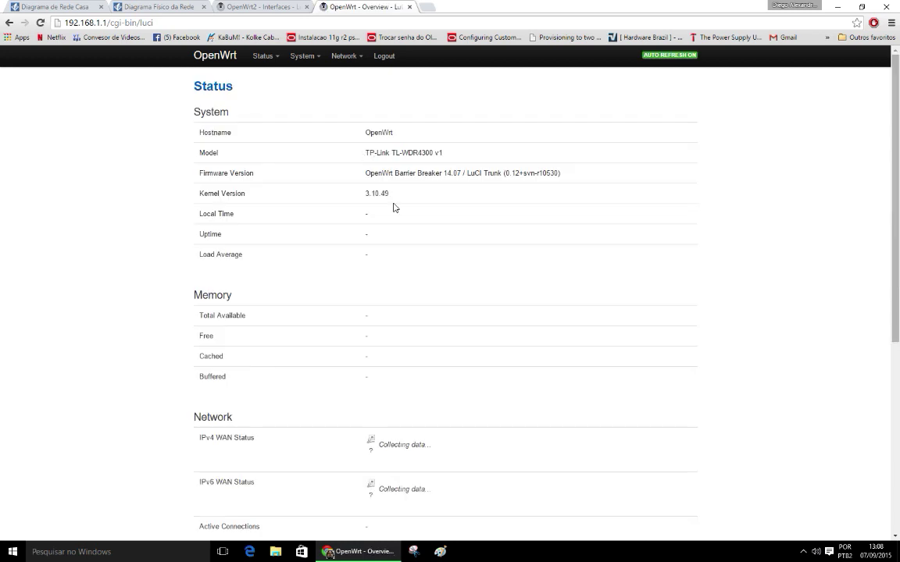
pyautogui.moveTo(345, 57)
pyautogui.click(359, 72)
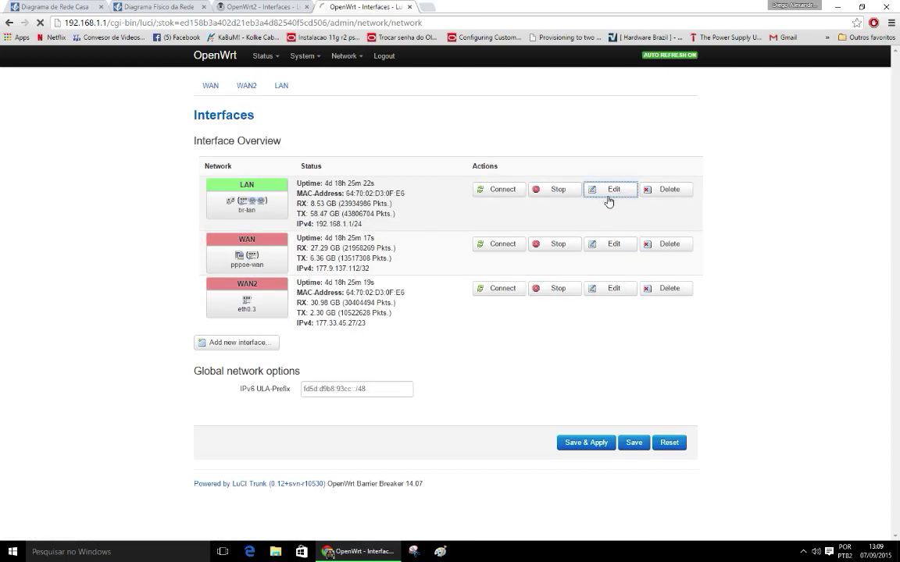
pyautogui.click(609, 189)
# Step: Review the LAN settings: static 192.168.1.1, DHCP start 100, limit 150
pyautogui.scroll(-1, 519, 197)
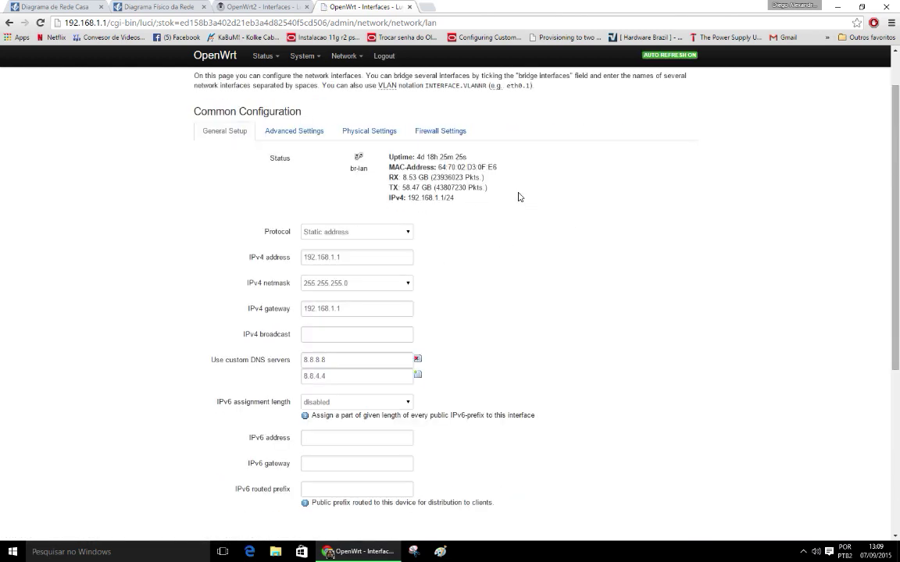
pyautogui.scroll(-1, 343, 223)
pyautogui.moveTo(343, 203); pyautogui.dragTo(293, 200)
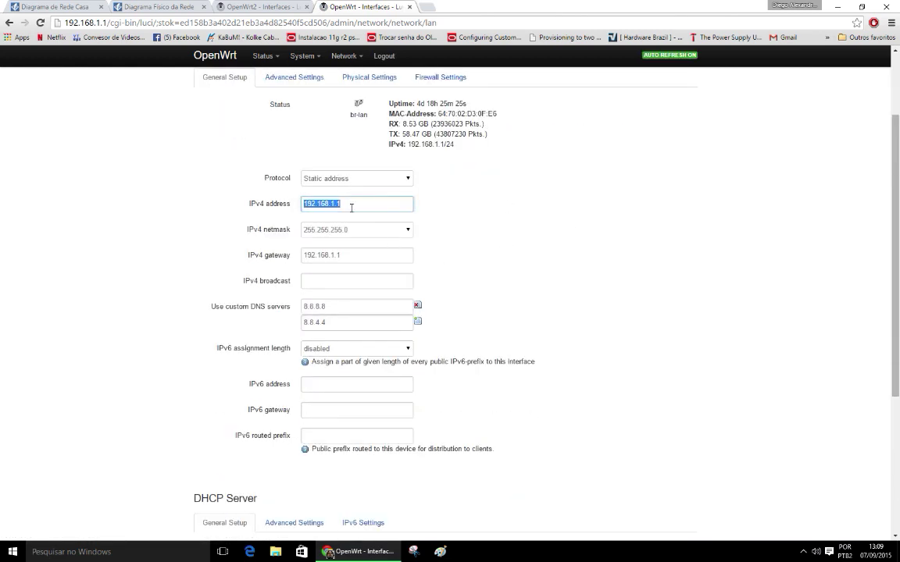
pyautogui.click(351, 208)
pyautogui.moveTo(354, 256); pyautogui.dragTo(307, 269)
pyautogui.scroll(-1, 374, 261)
pyautogui.scroll(-1, 491, 289)
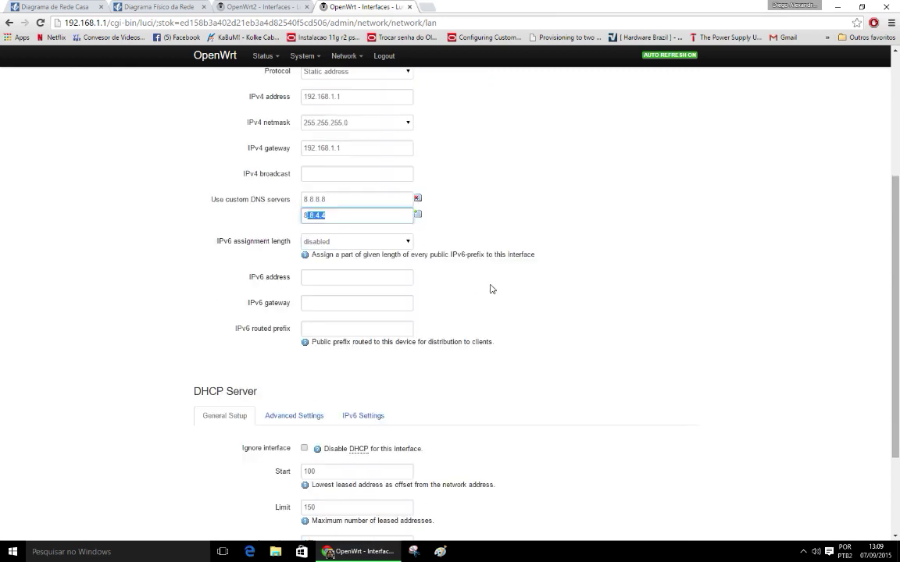
pyautogui.scroll(-3, 504, 281)
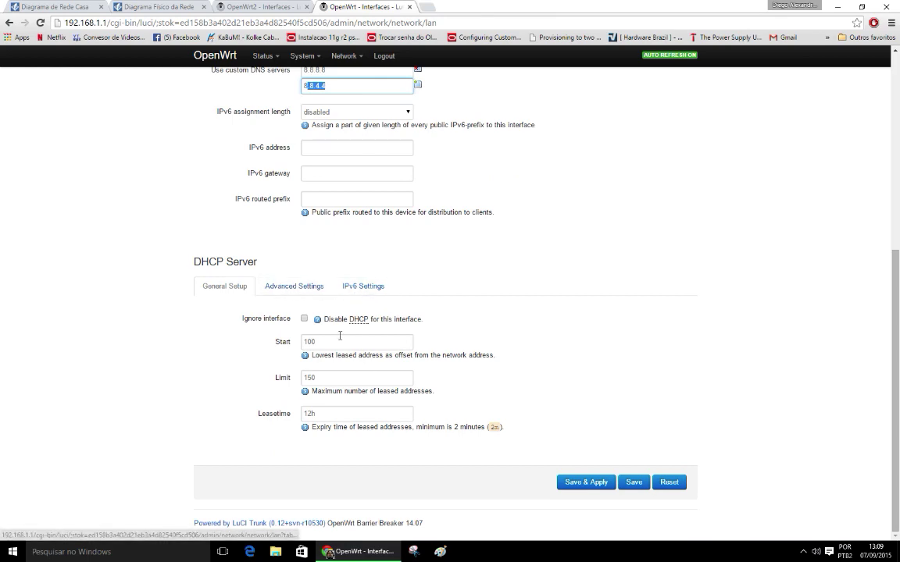
pyautogui.scroll(5, 455, 235)
pyautogui.scroll(1, 456, 234)
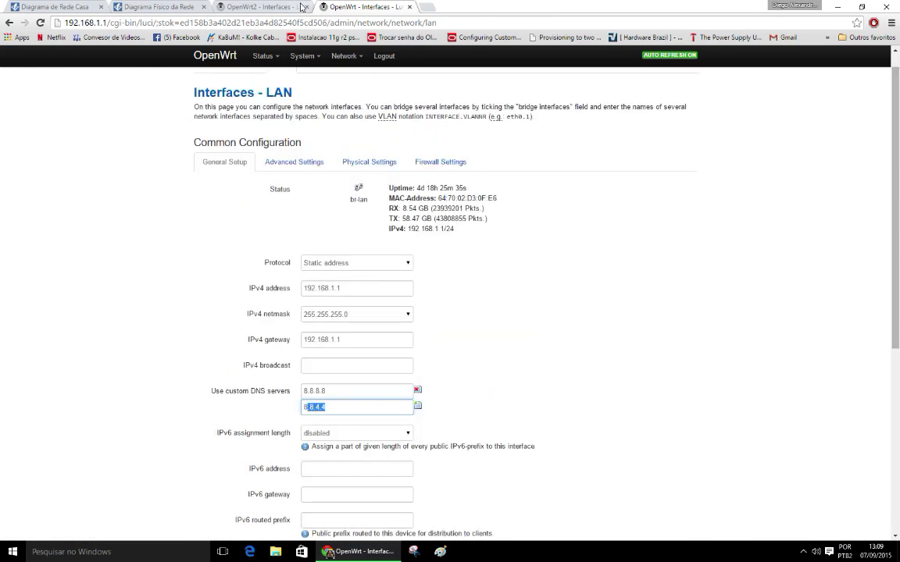
pyautogui.moveTo(367, 7); pyautogui.dragTo(271, 16)
pyautogui.click(324, 9)
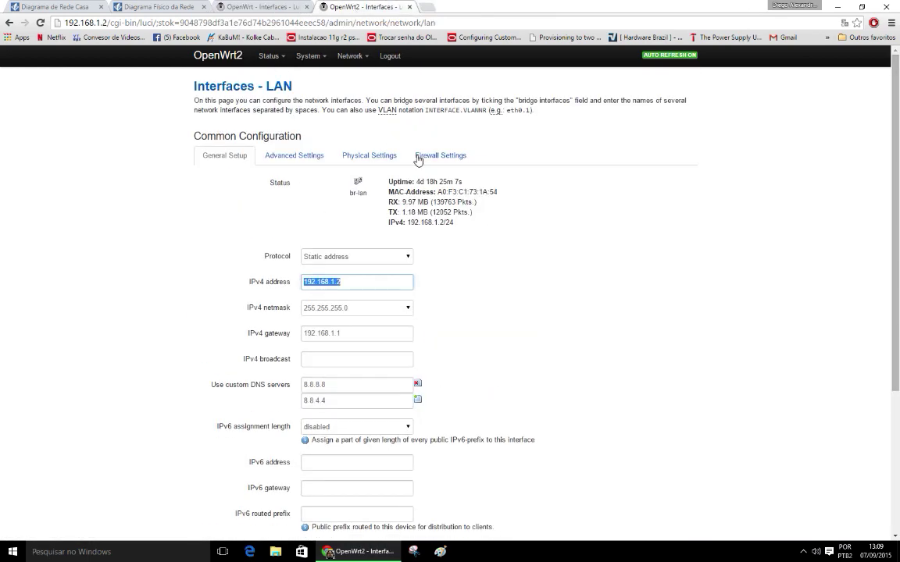
pyautogui.scroll(-4, 476, 226)
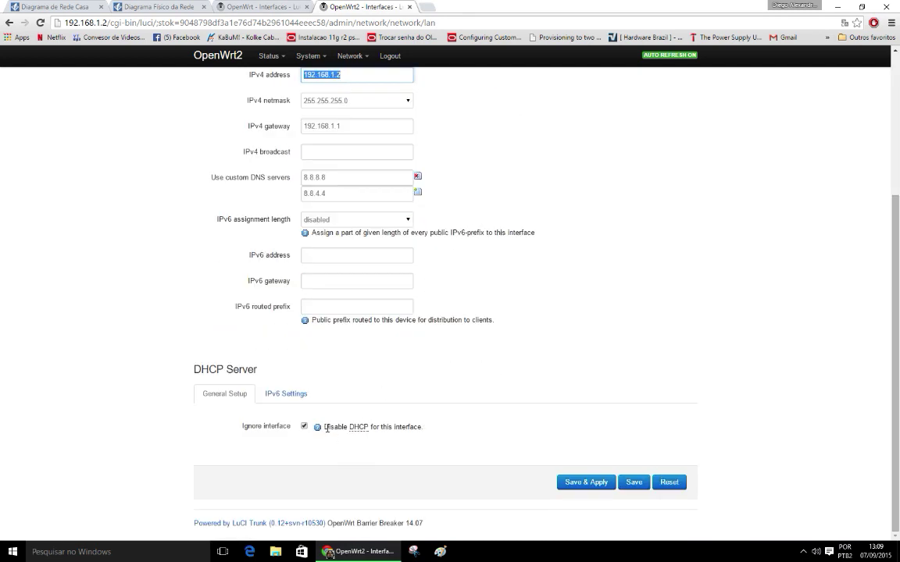
pyautogui.tripleClick(323, 427)
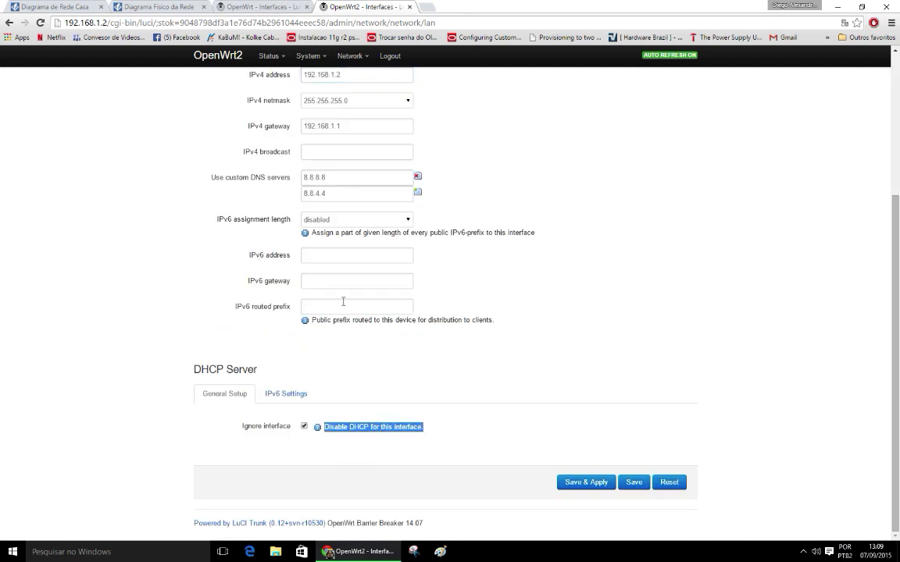
pyautogui.click(279, 8)
pyautogui.scroll(1, 548, 287)
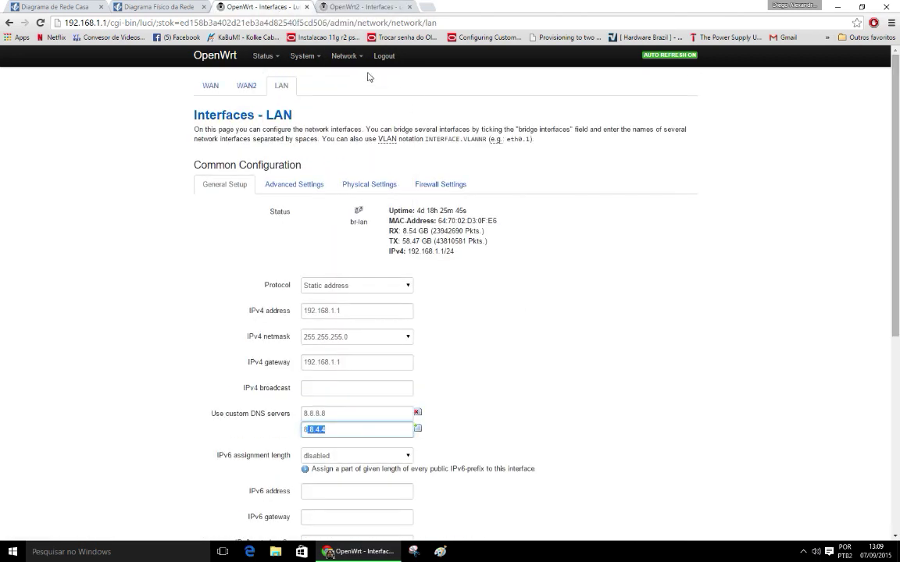
pyautogui.moveTo(346, 56)
pyautogui.click(366, 119)
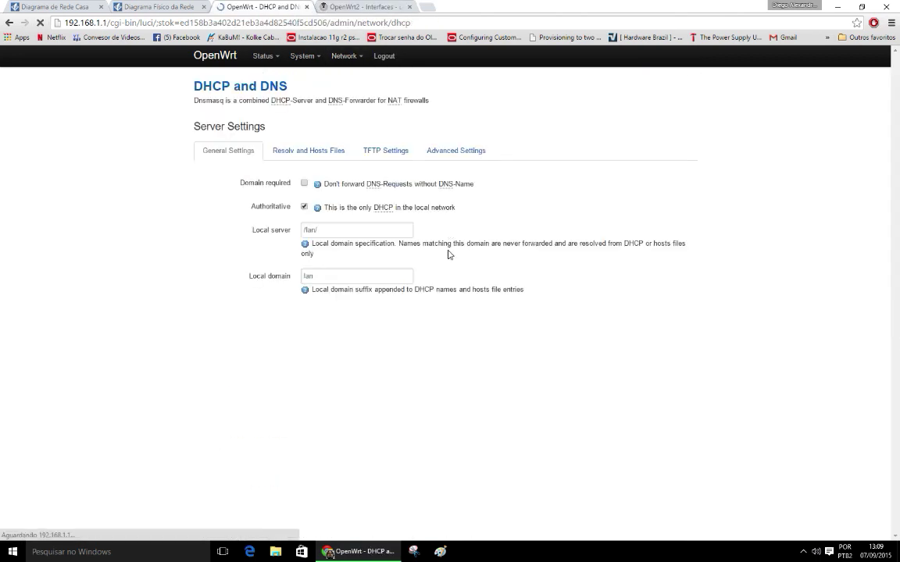
pyautogui.scroll(-3, 449, 262)
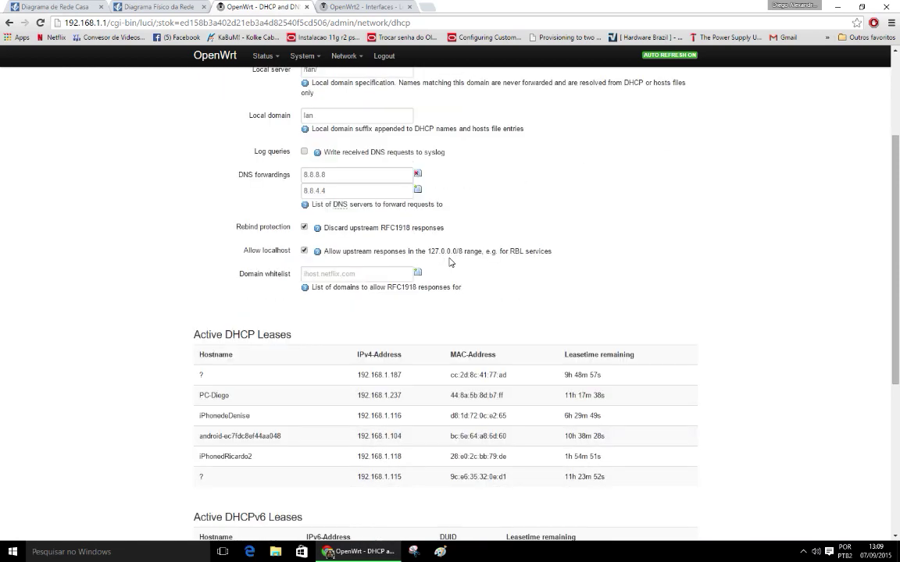
pyautogui.moveTo(202, 265); pyautogui.dragTo(648, 376)
pyautogui.click(657, 373)
pyautogui.scroll(-2, 658, 372)
pyautogui.scroll(-1, 658, 372)
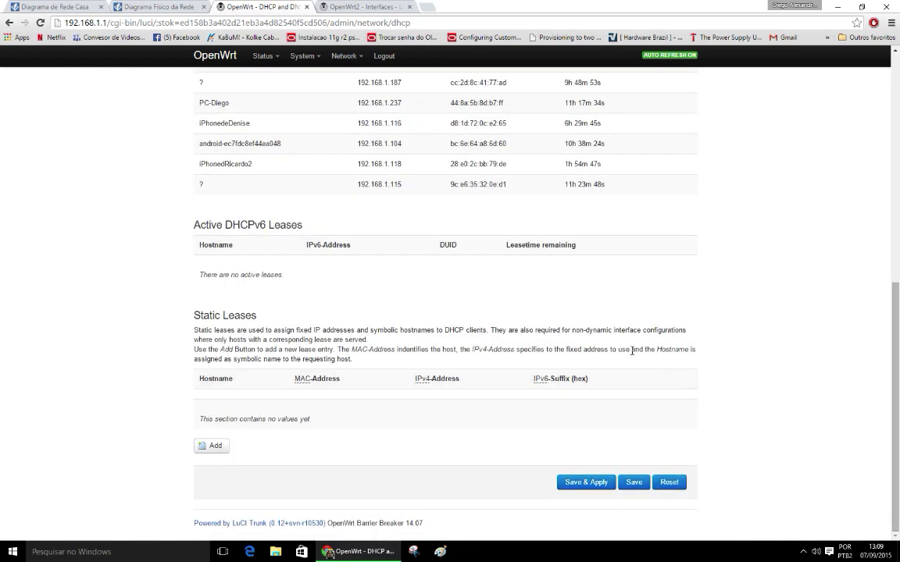
pyautogui.scroll(5, 456, 353)
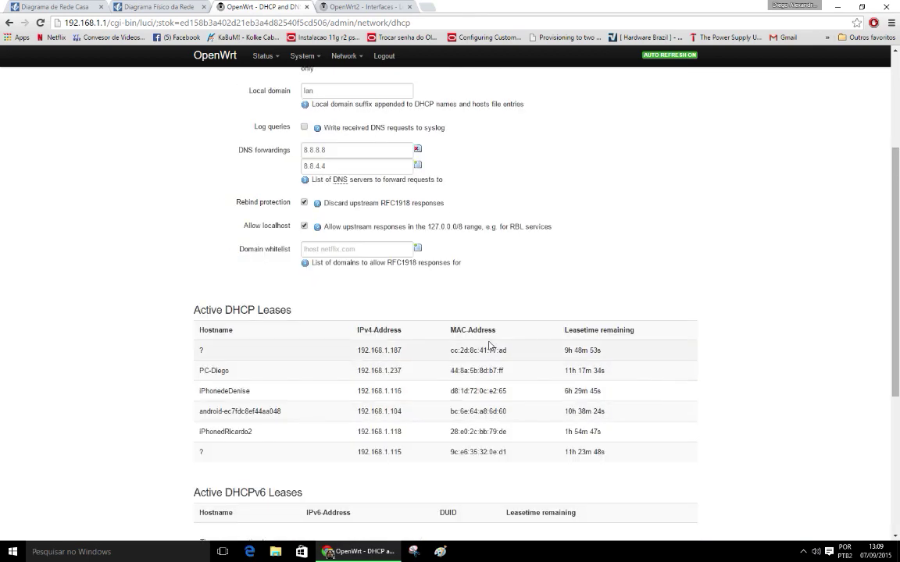
pyautogui.scroll(1, 502, 343)
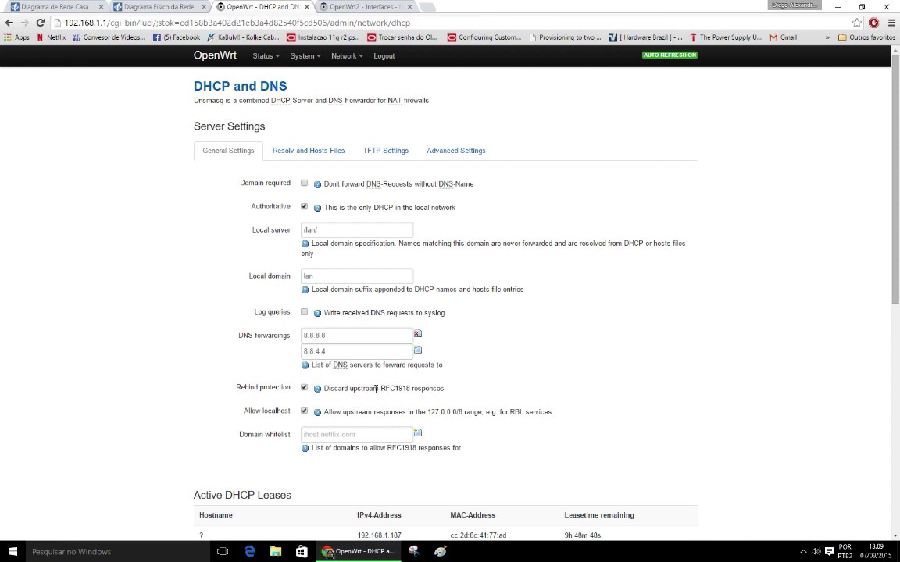
pyautogui.scroll(-6, 376, 388)
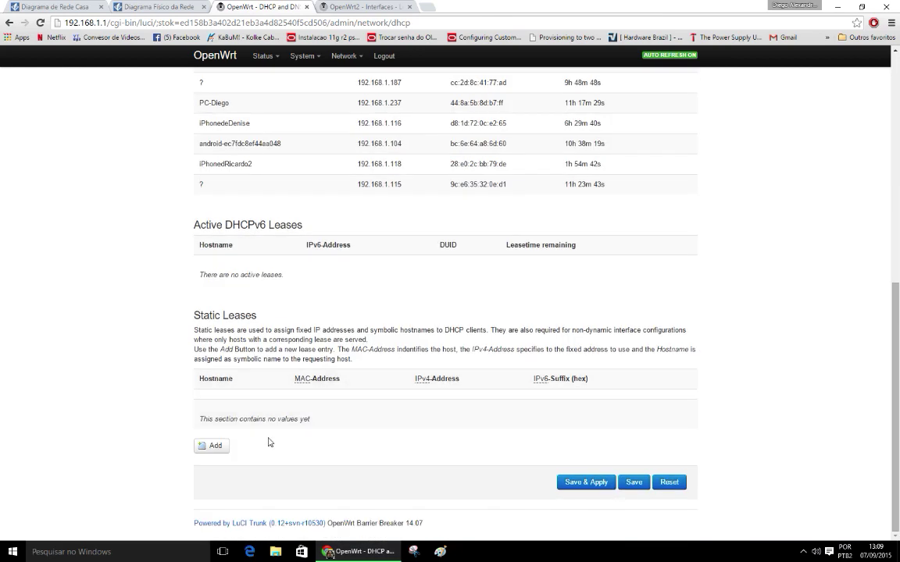
pyautogui.scroll(4, 423, 289)
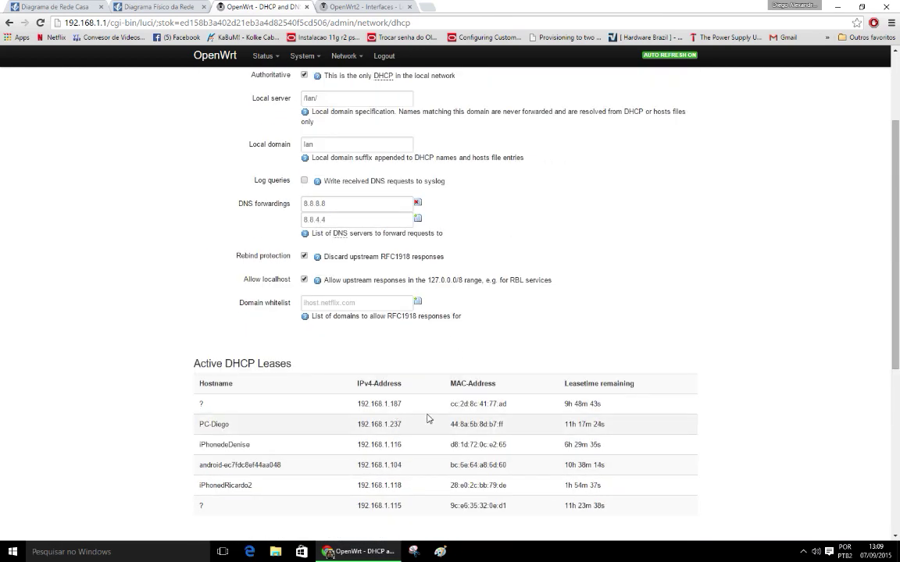
pyautogui.scroll(-2, 428, 419)
pyautogui.moveTo(375, 284); pyautogui.dragTo(422, 286)
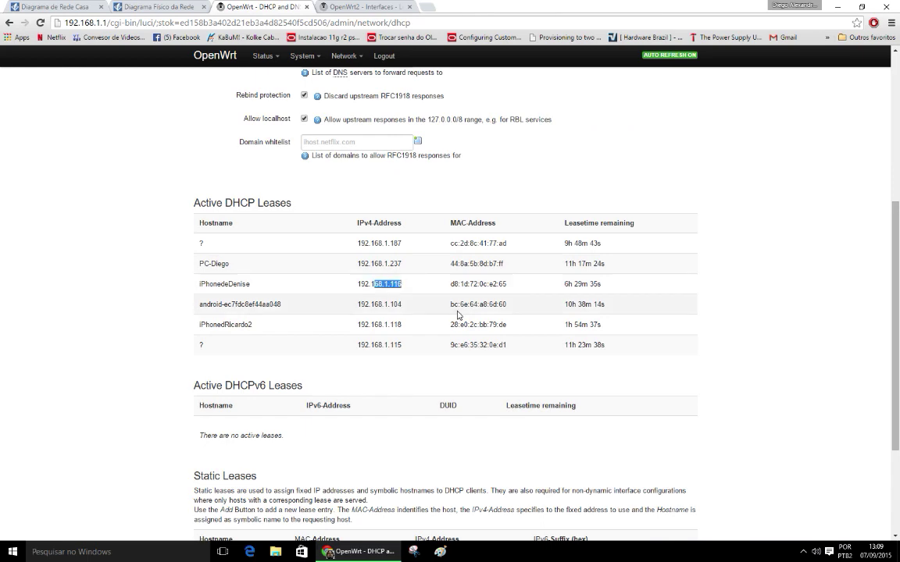
pyautogui.scroll(4, 458, 315)
pyautogui.click(310, 150)
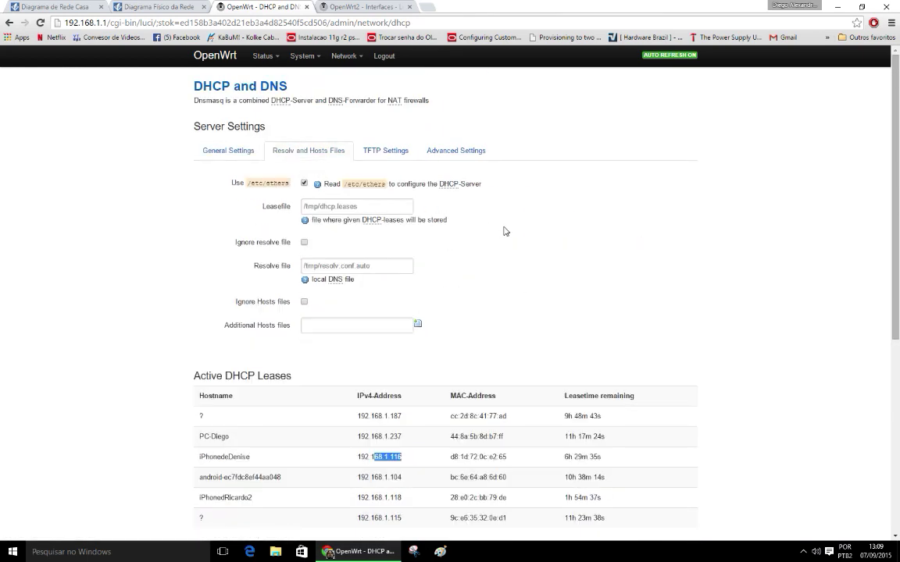
pyautogui.scroll(-4, 546, 235)
pyautogui.scroll(4, 548, 235)
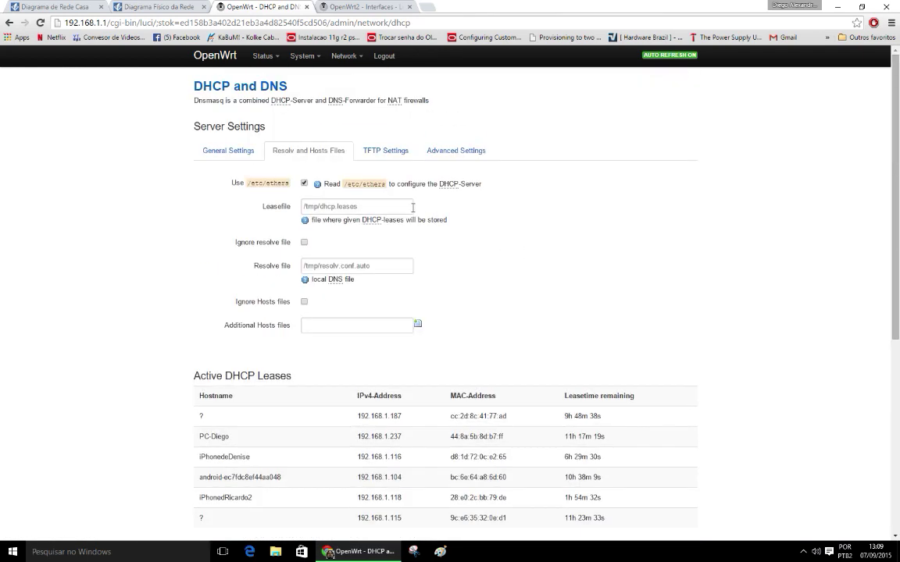
pyautogui.click(456, 151)
pyautogui.scroll(-3, 516, 231)
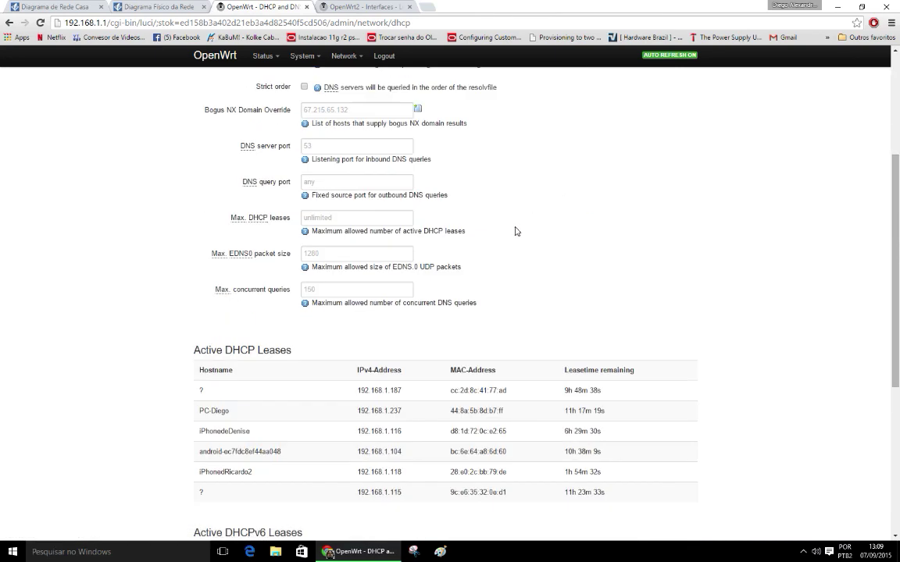
pyautogui.scroll(-4, 517, 231)
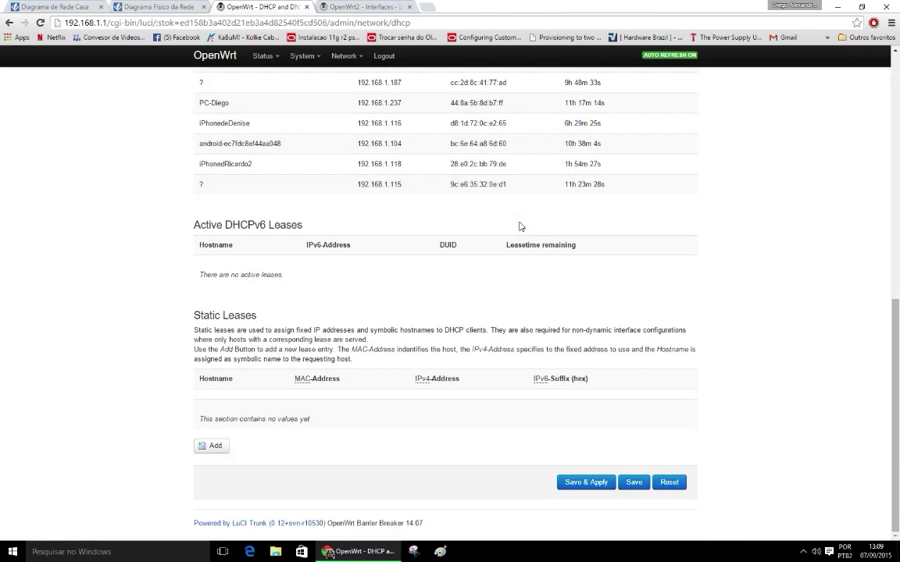
pyautogui.scroll(7, 500, 225)
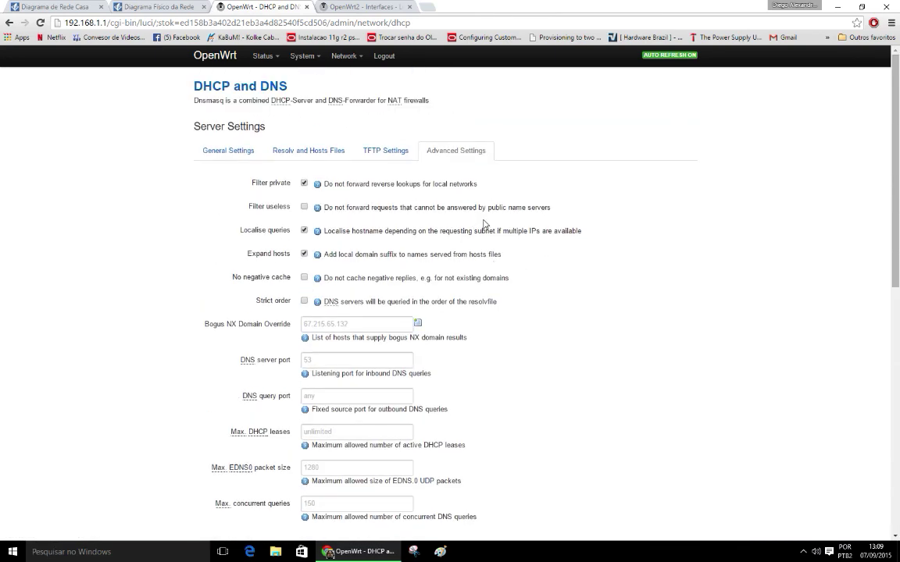
pyautogui.click(385, 151)
pyautogui.scroll(-3, 376, 201)
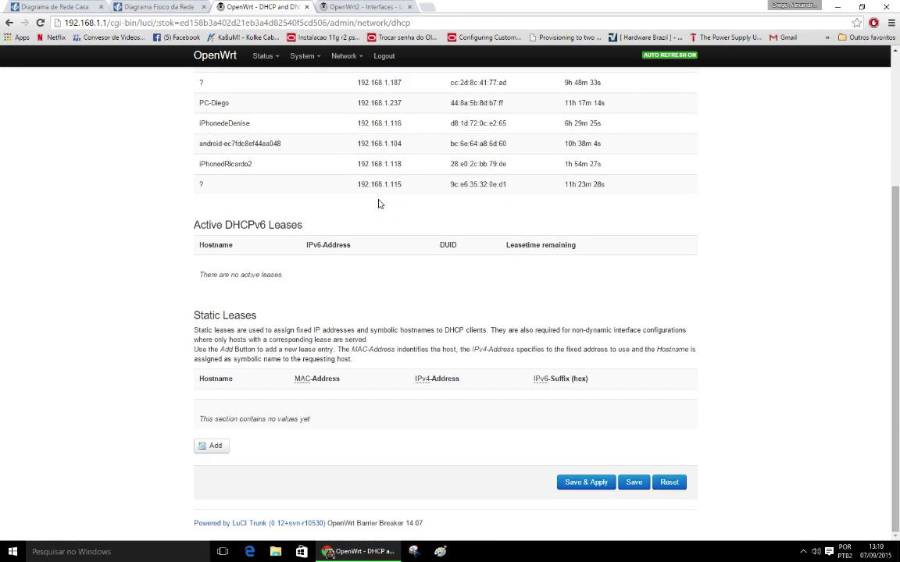
pyautogui.scroll(3, 374, 203)
pyautogui.click(316, 149)
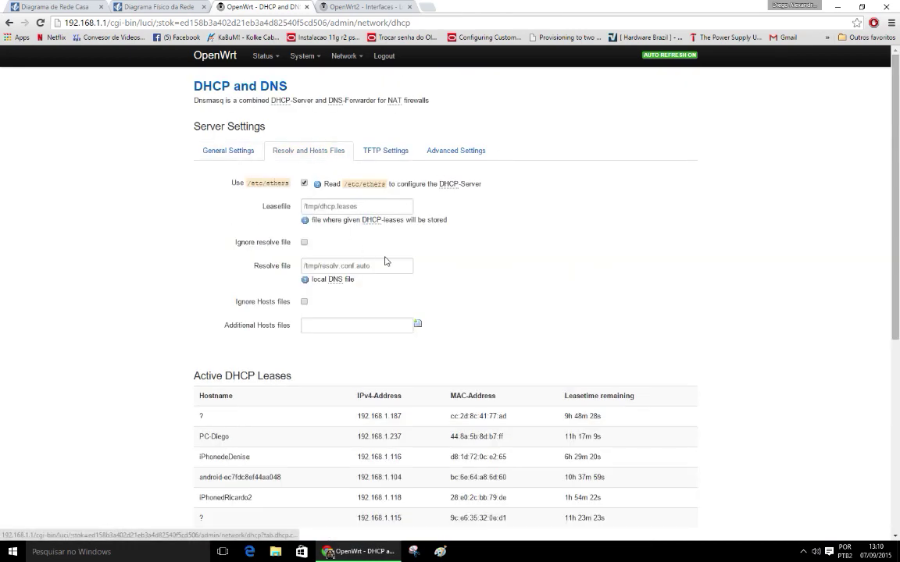
pyautogui.scroll(-5, 387, 265)
pyautogui.scroll(6, 382, 257)
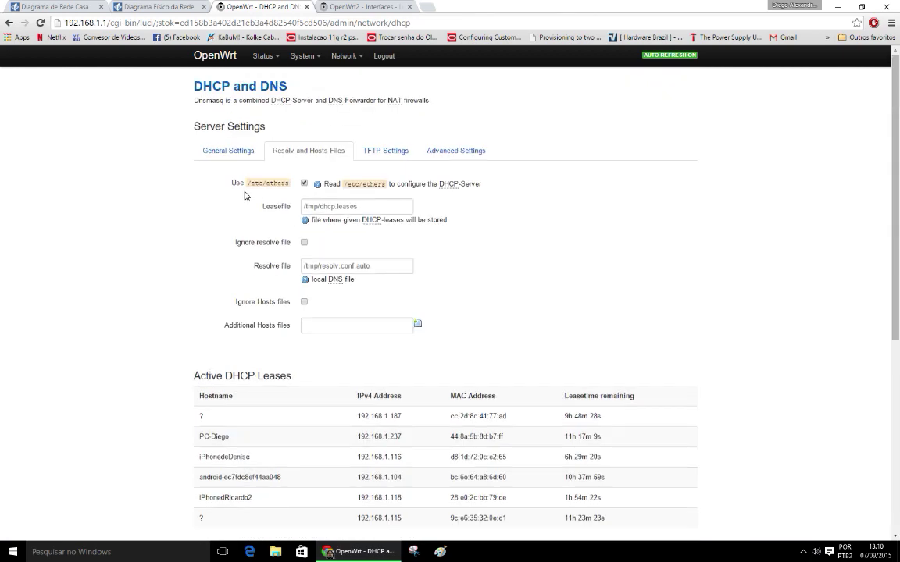
pyautogui.click(228, 151)
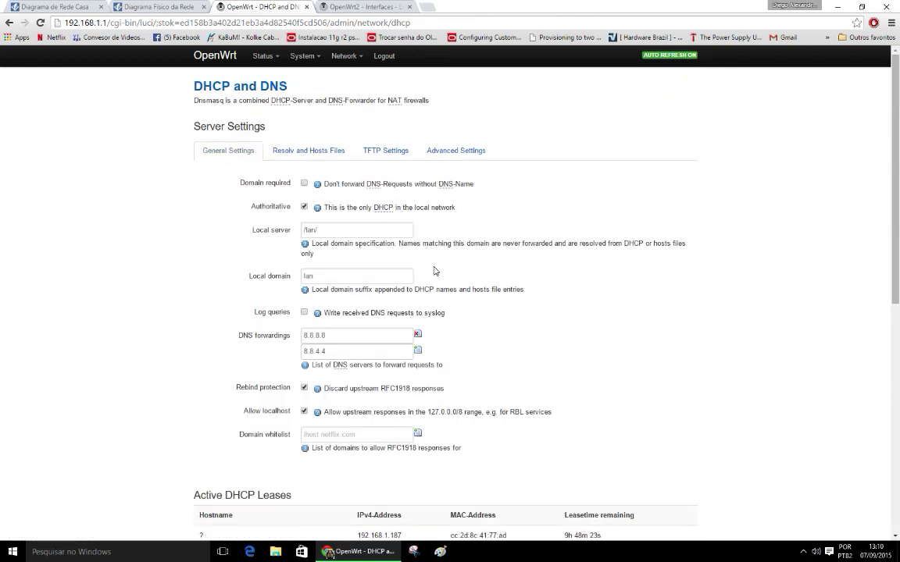
pyautogui.scroll(-6, 431, 247)
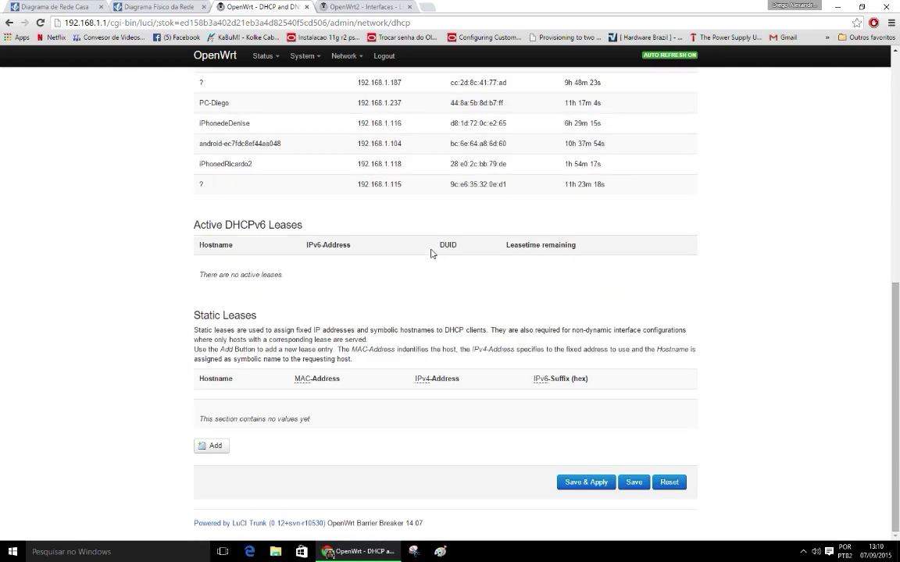
pyautogui.scroll(6, 422, 246)
pyautogui.moveTo(337, 57)
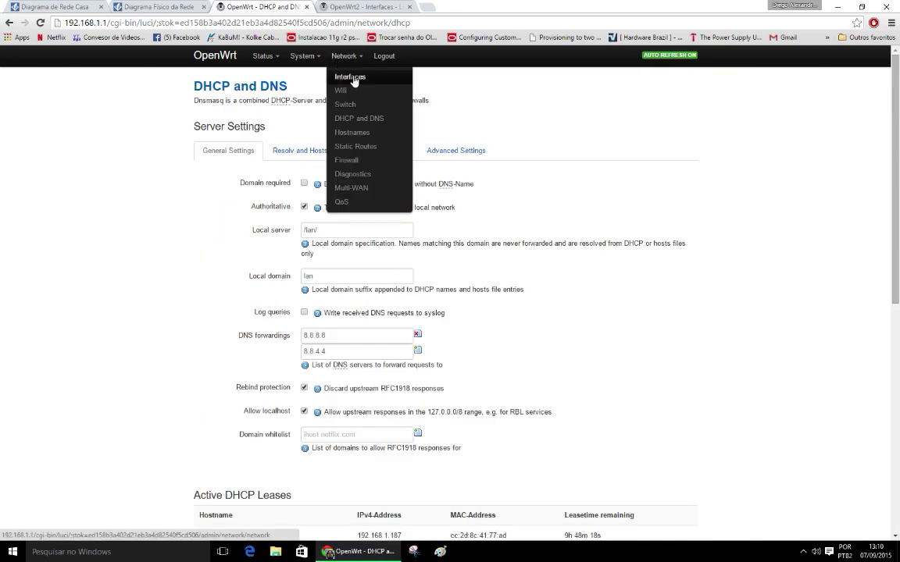
pyautogui.click(319, 74)
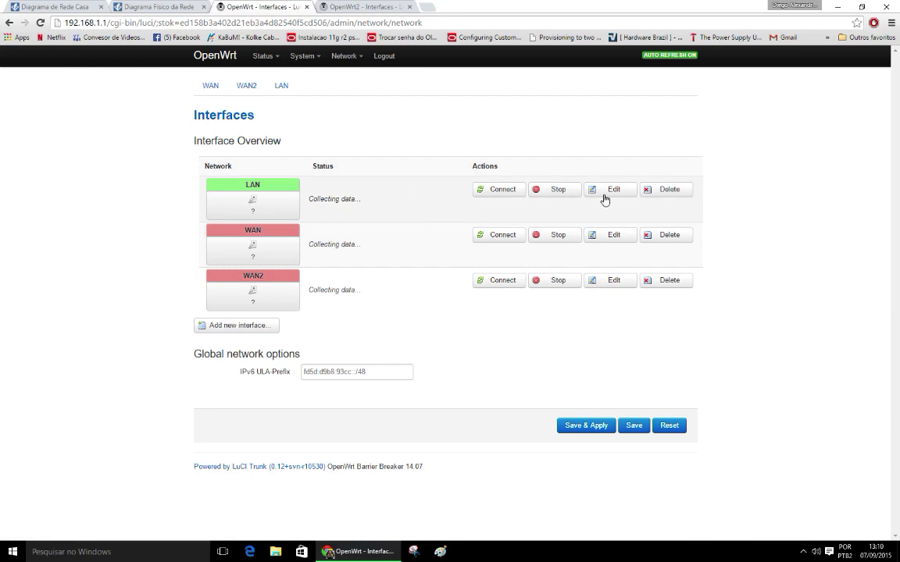
pyautogui.click(610, 191)
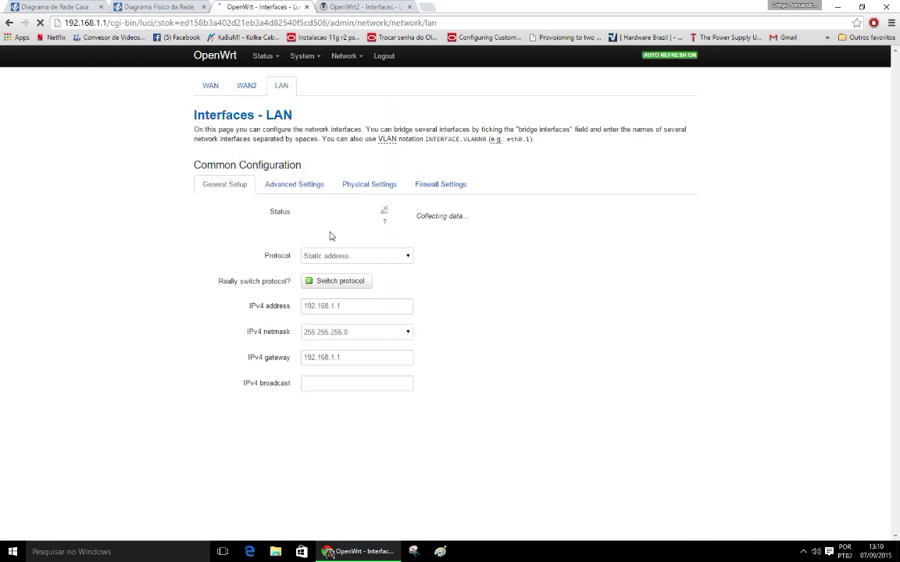
pyautogui.scroll(-4, 419, 226)
pyautogui.scroll(3, 394, 209)
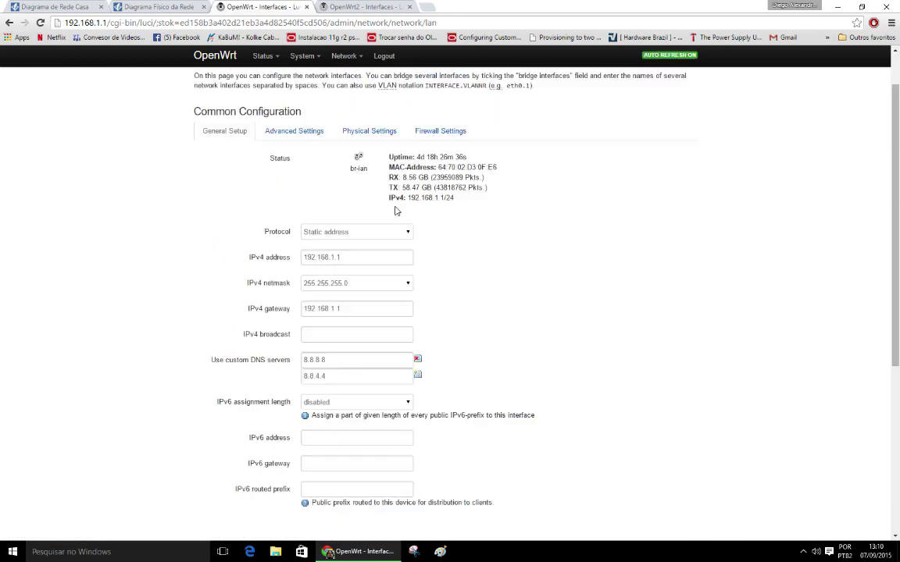
pyautogui.click(294, 130)
pyautogui.scroll(-2, 451, 250)
pyautogui.click(325, 342)
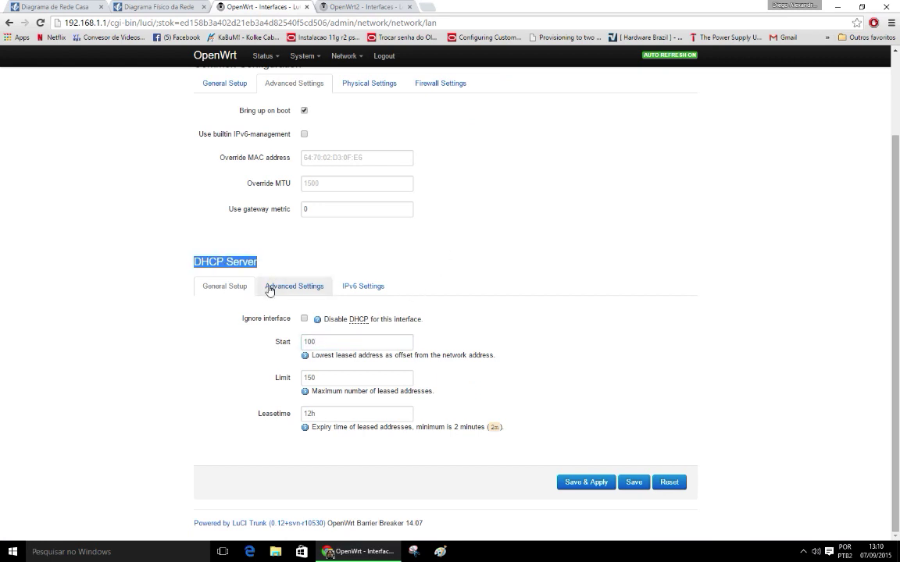
pyautogui.doubleClick(314, 344)
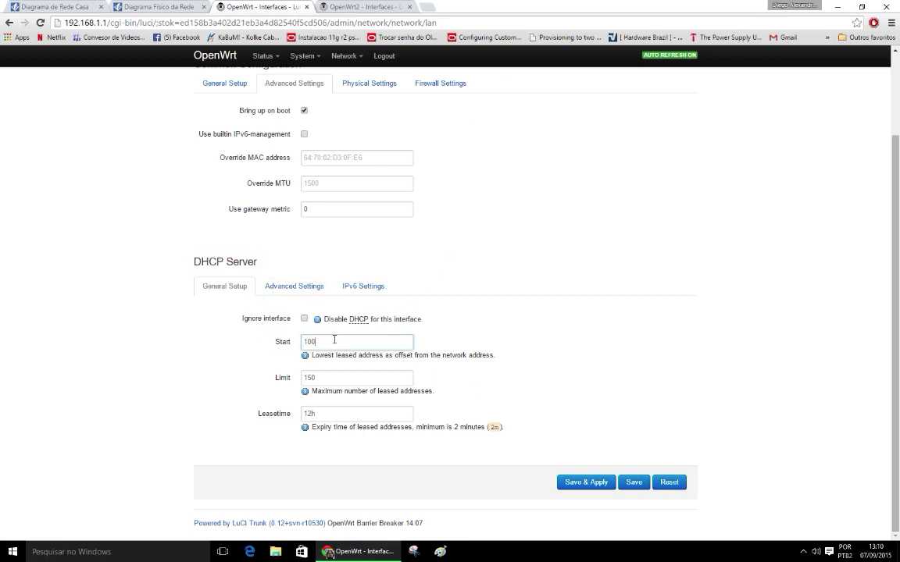
pyautogui.click(344, 341)
pyautogui.moveTo(332, 341); pyautogui.dragTo(297, 341)
pyautogui.moveTo(354, 356); pyautogui.dragTo(492, 356)
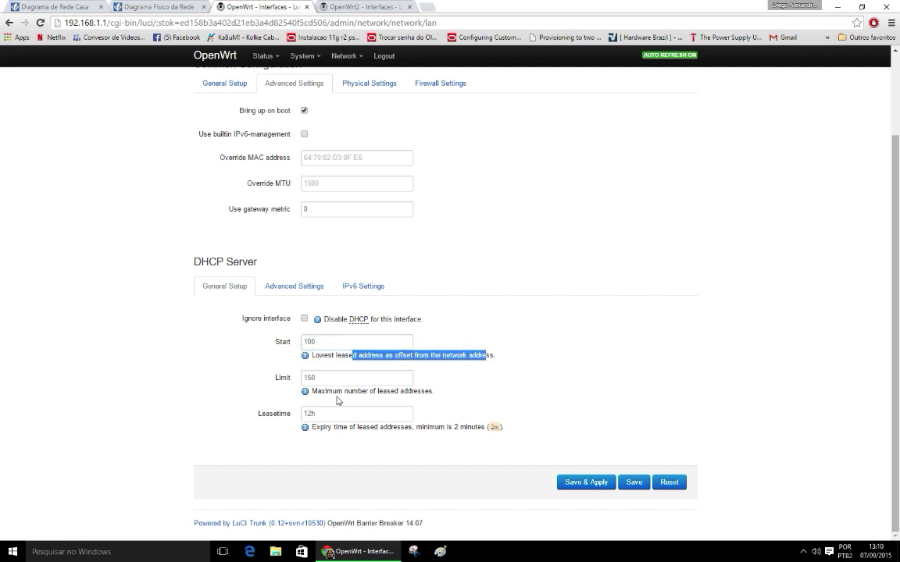
pyautogui.moveTo(317, 391); pyautogui.dragTo(435, 395)
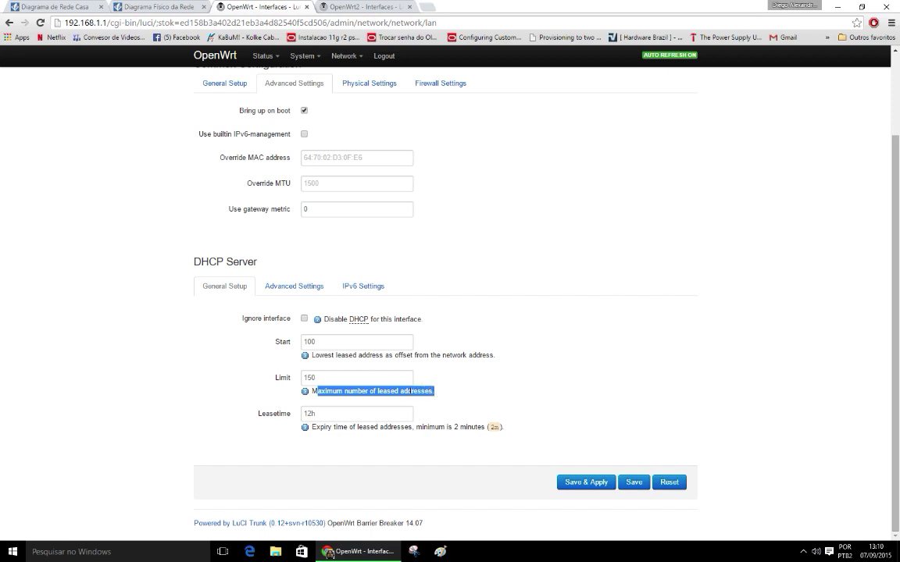
pyautogui.click(303, 341)
pyautogui.click(326, 377)
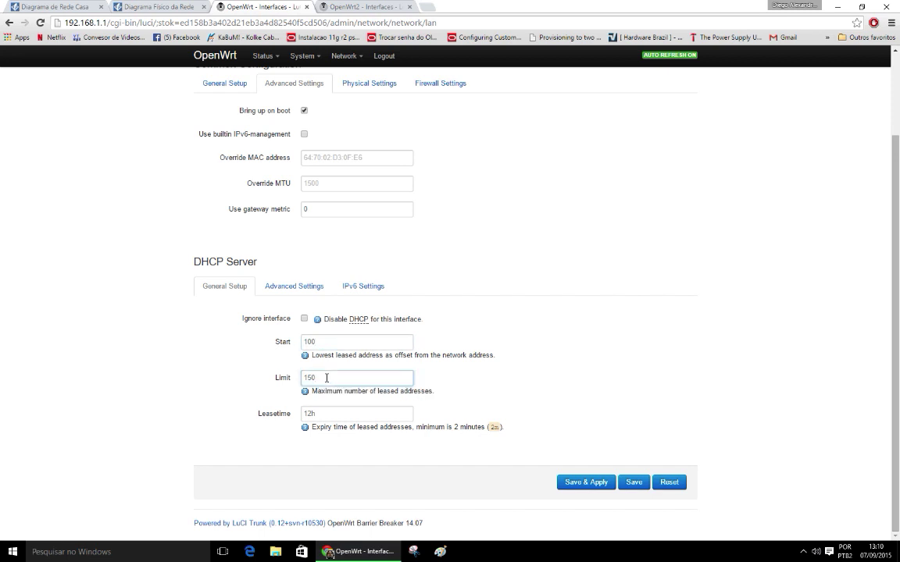
pyautogui.moveTo(327, 377); pyautogui.dragTo(286, 380)
pyautogui.hotkey('shift', 'Tab')
pyautogui.press('Tab')
pyautogui.hotkey('shift', 'Tab')
pyautogui.press('Tab')
pyautogui.hotkey('shift', 'Tab')
pyautogui.press('Tab')
pyautogui.hotkey('shift', 'Tab')
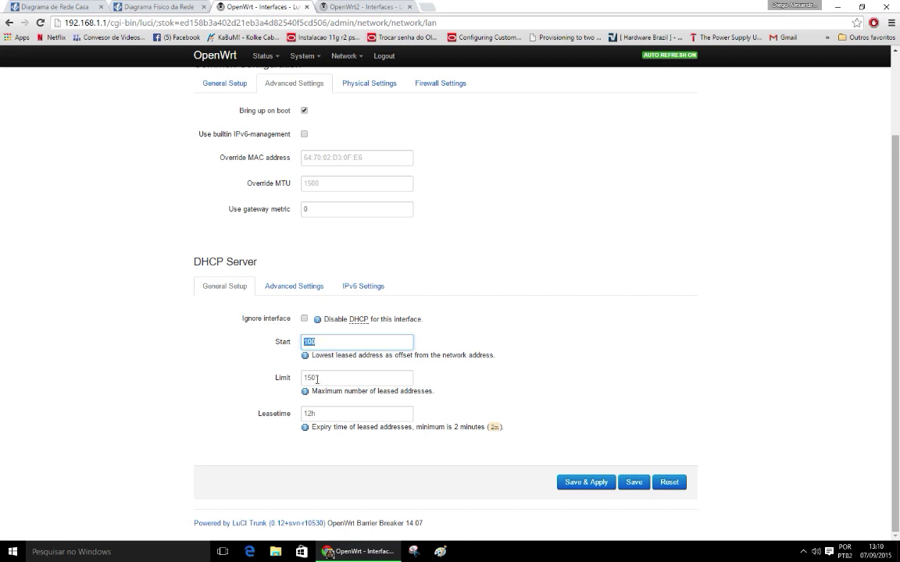
pyautogui.press('Tab')
pyautogui.scroll(2, 399, 349)
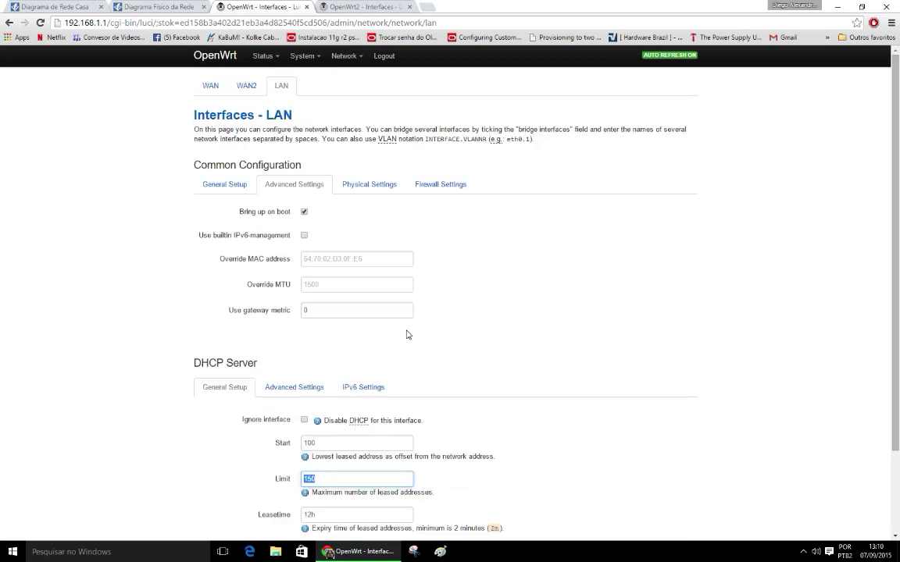
pyautogui.moveTo(343, 56)
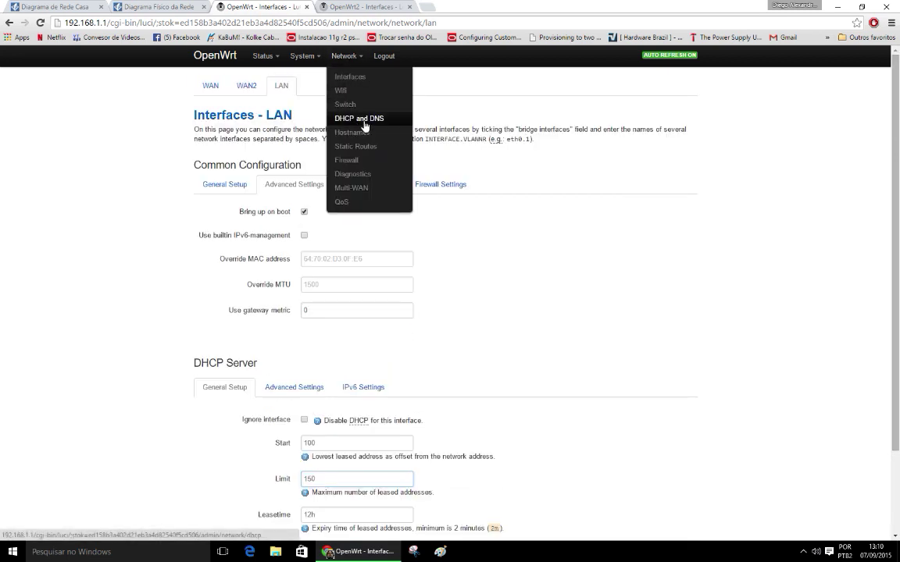
pyautogui.click(358, 118)
# Step: Review the current router page, highlighting parts of its settings
pyautogui.scroll(-4, 486, 289)
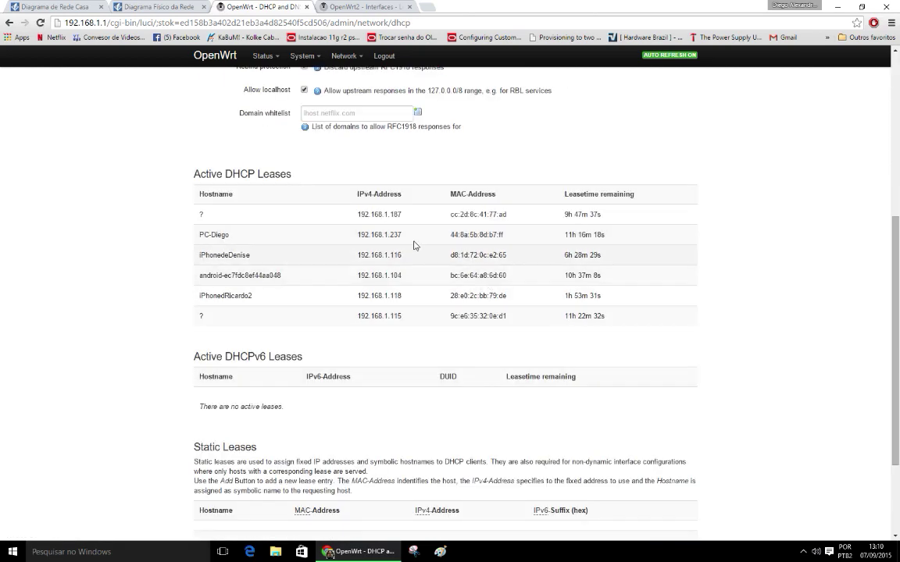
pyautogui.moveTo(357, 214); pyautogui.dragTo(595, 322)
pyautogui.scroll(1, 609, 323)
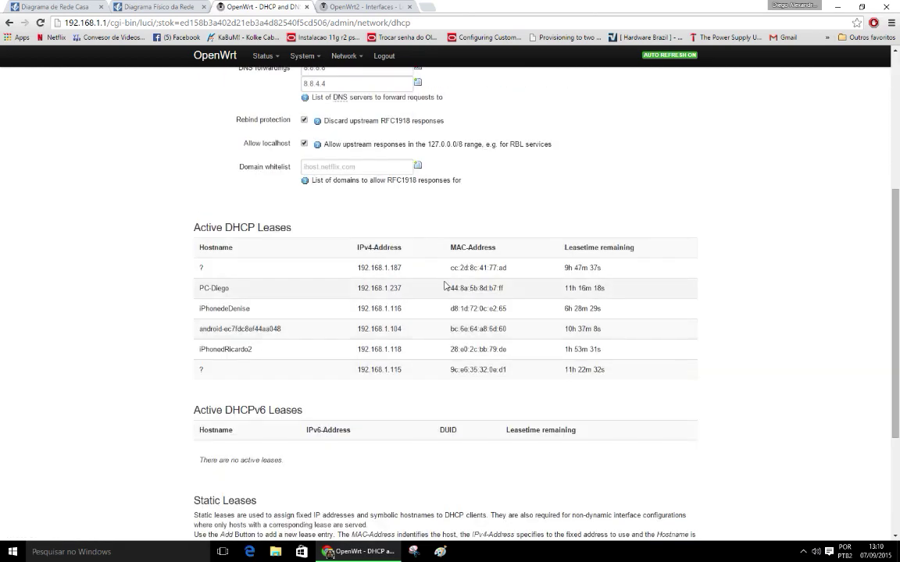
pyautogui.moveTo(357, 268); pyautogui.dragTo(433, 273)
pyautogui.scroll(4, 348, 359)
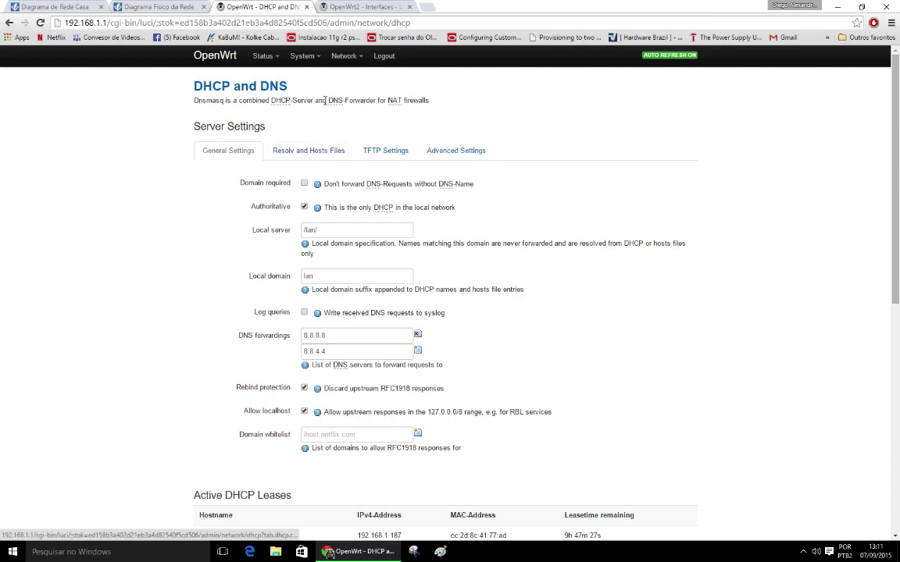
# Step: Check OpenWrt2's LAN settings, selecting its IPv4 address 192.168.1.2
pyautogui.click(359, 7)
pyautogui.scroll(2, 496, 257)
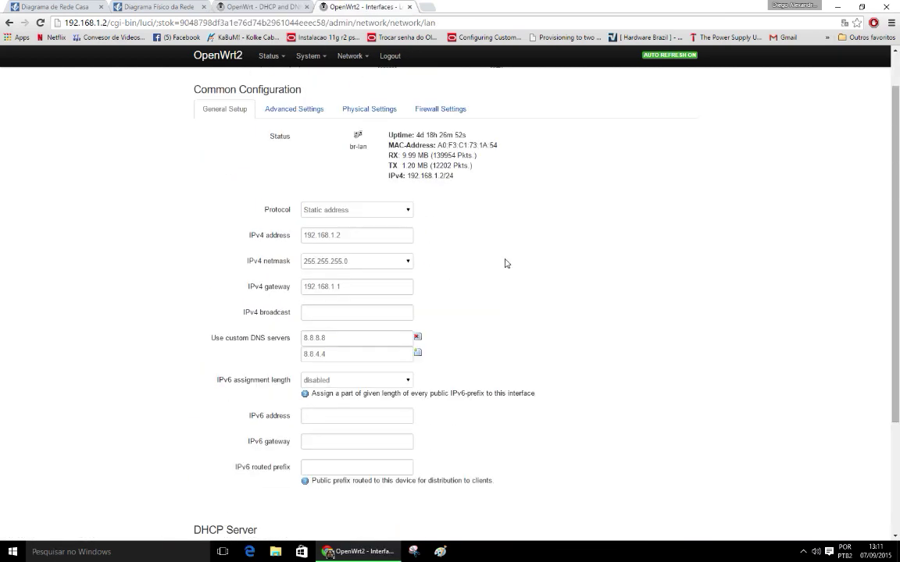
pyautogui.doubleClick(336, 234)
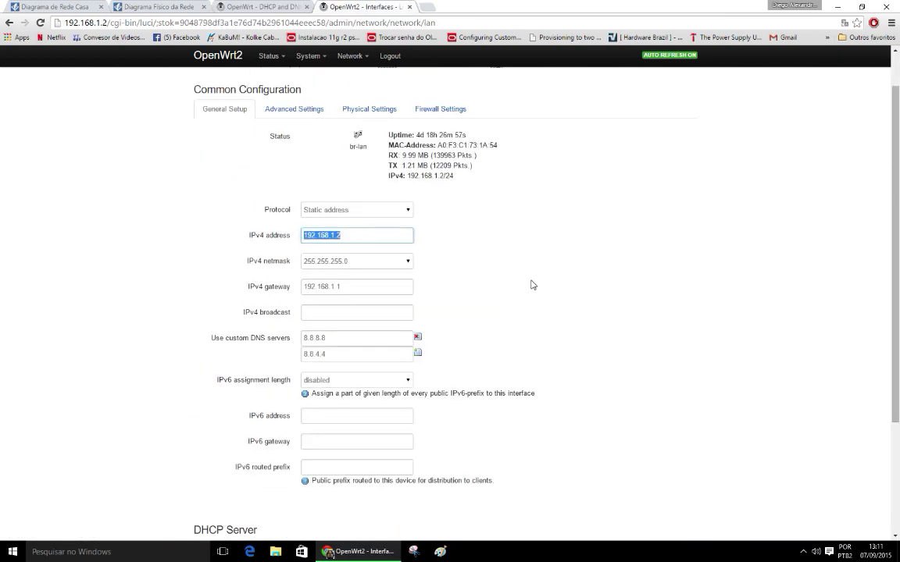
pyautogui.scroll(-2, 534, 283)
pyautogui.scroll(2, 537, 288)
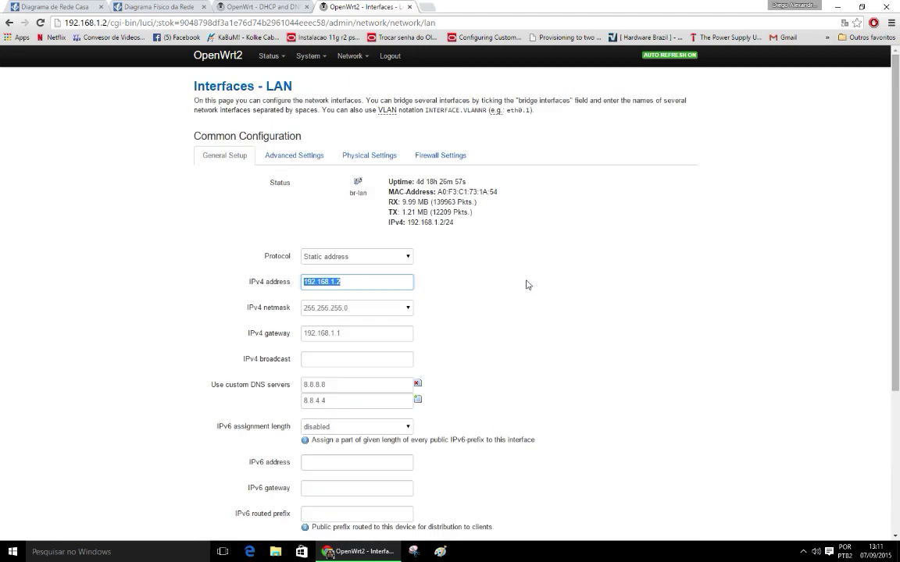
# Step: Bring up the main router's DHCP and DNS page
pyautogui.moveTo(297, 60)
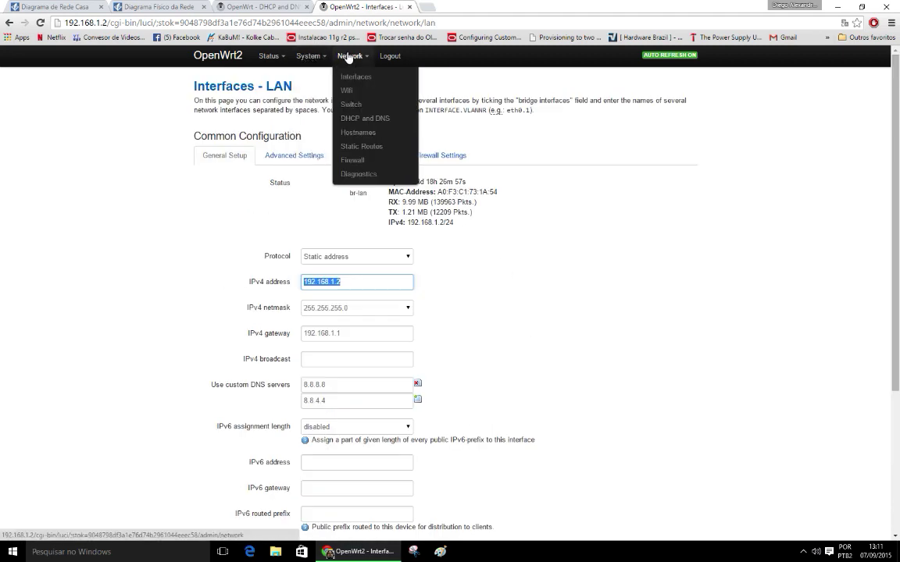
pyautogui.click(285, 7)
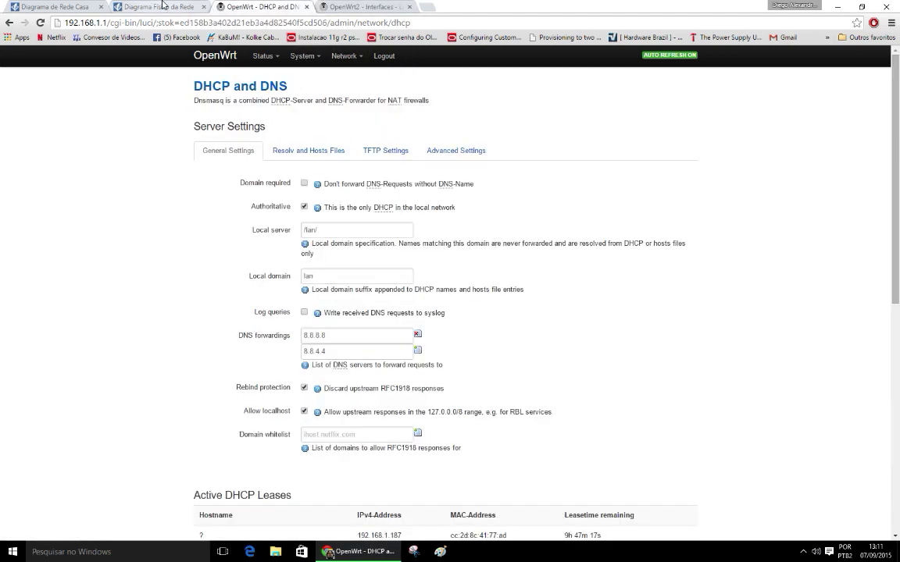
pyautogui.click(162, 6)
# Step: Select the Printer shape and drag it up and to the left
pyautogui.click(572, 352)
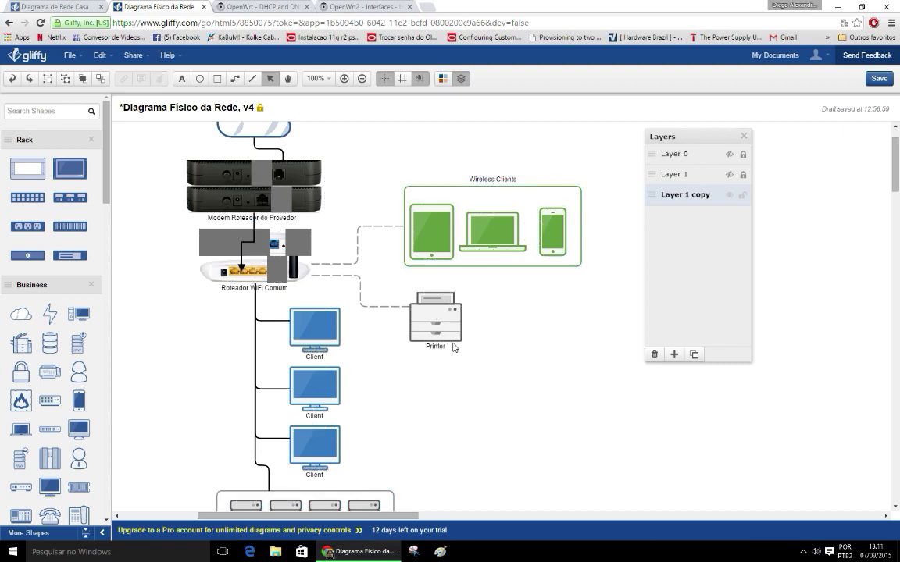
pyautogui.click(445, 328)
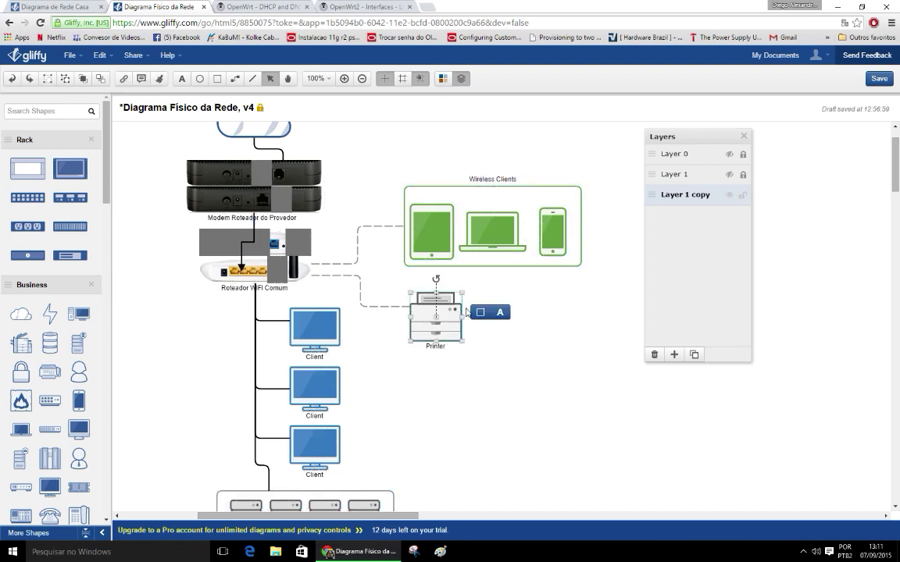
pyautogui.scroll(1, 367, 250)
pyautogui.scroll(-1, 423, 347)
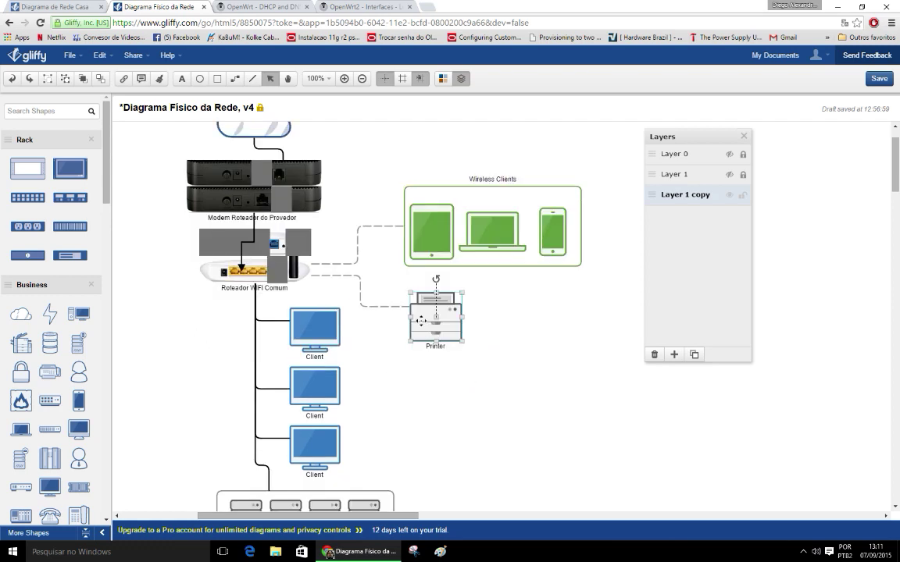
pyautogui.click(500, 357)
pyautogui.click(445, 326)
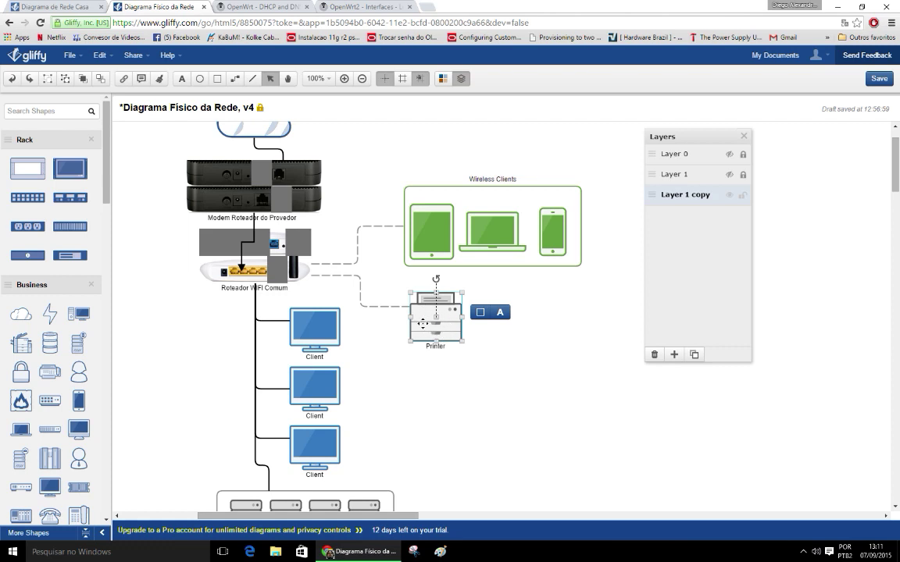
pyautogui.click(473, 375)
pyautogui.click(451, 313)
pyautogui.click(488, 356)
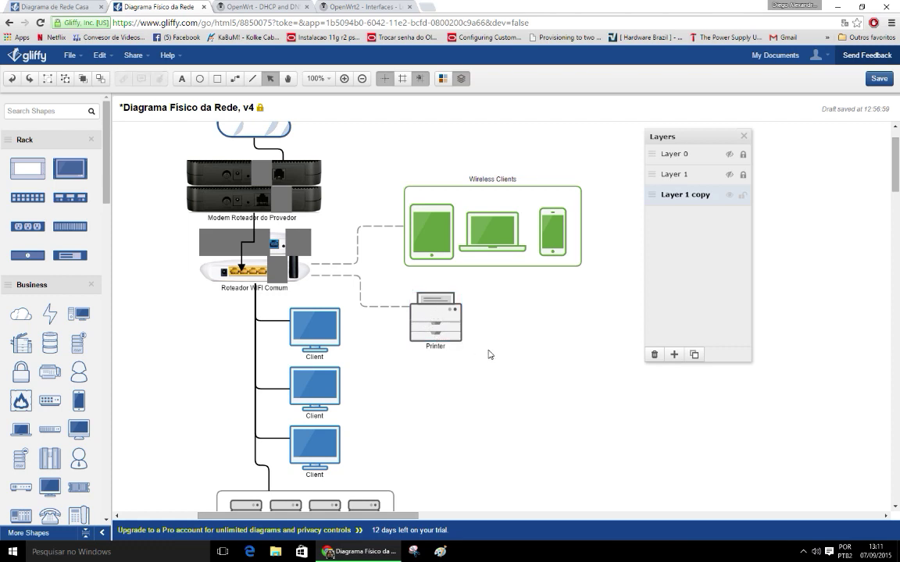
pyautogui.click(439, 325)
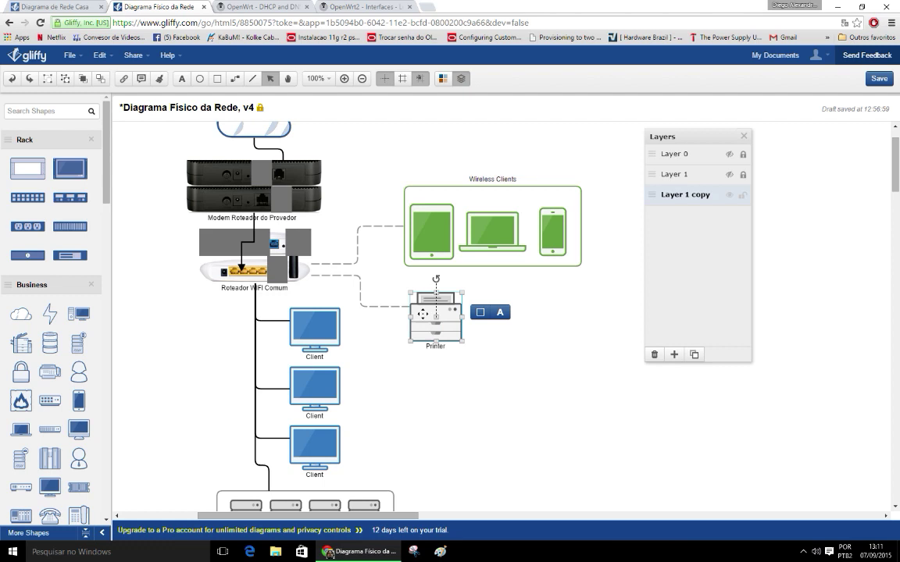
pyautogui.click(466, 362)
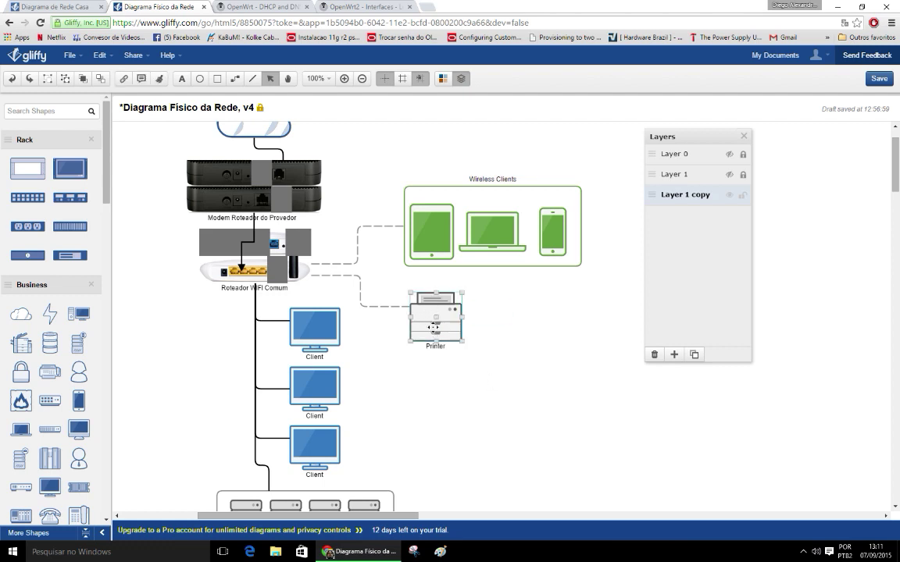
pyautogui.click(455, 329)
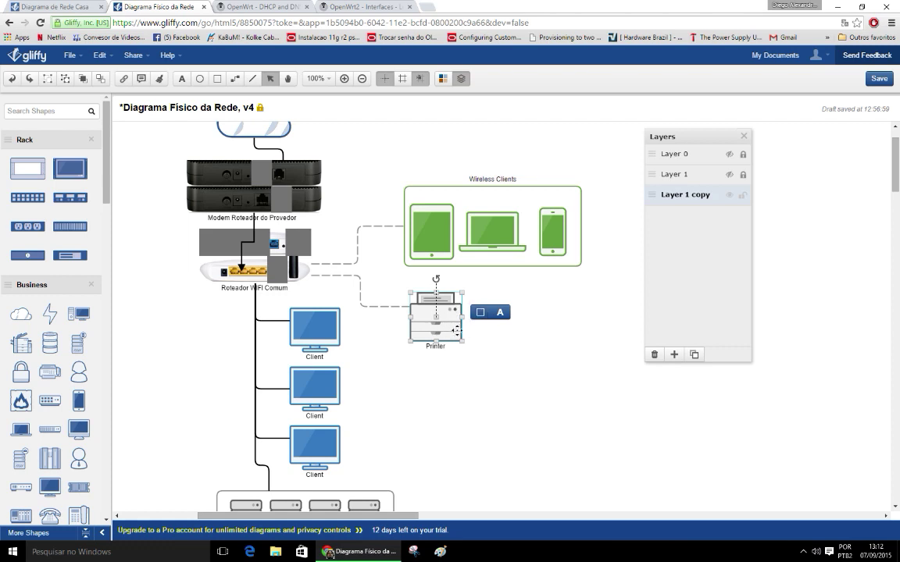
pyautogui.moveTo(452, 331); pyautogui.dragTo(432, 320)
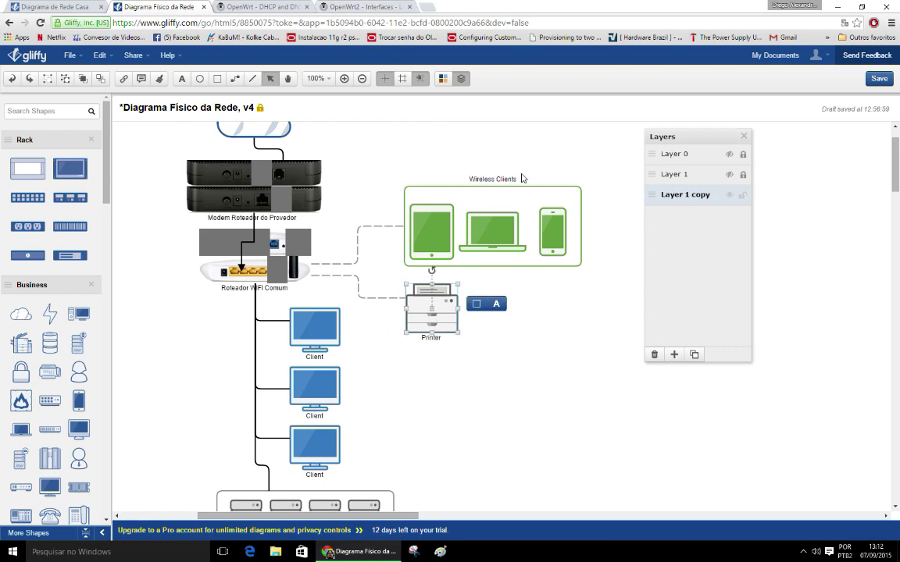
# Step: Box-select Wireless Clients and Printer together, then reselect the Printer alone
pyautogui.moveTo(352, 151); pyautogui.dragTo(623, 356)
pyautogui.click(372, 161)
pyautogui.moveTo(345, 137); pyautogui.dragTo(602, 391)
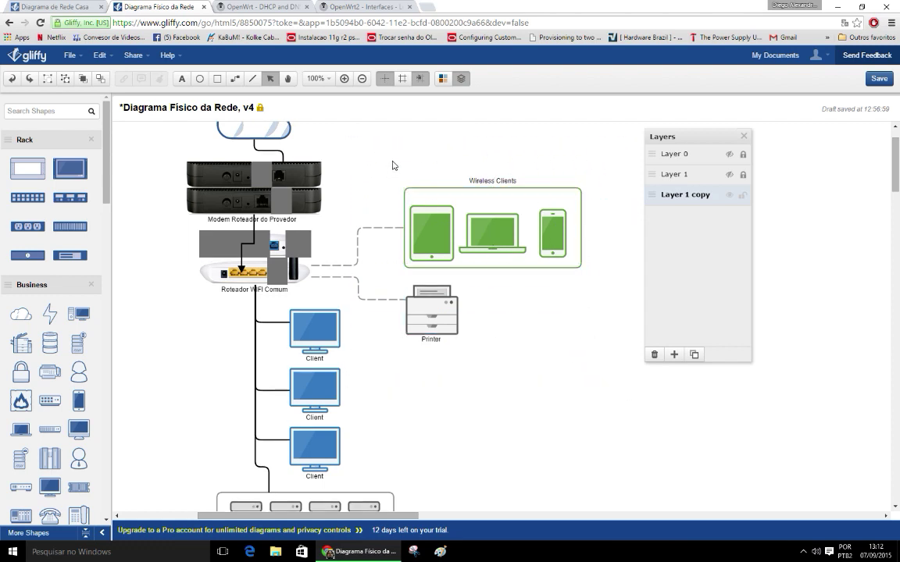
pyautogui.moveTo(346, 142); pyautogui.dragTo(596, 400)
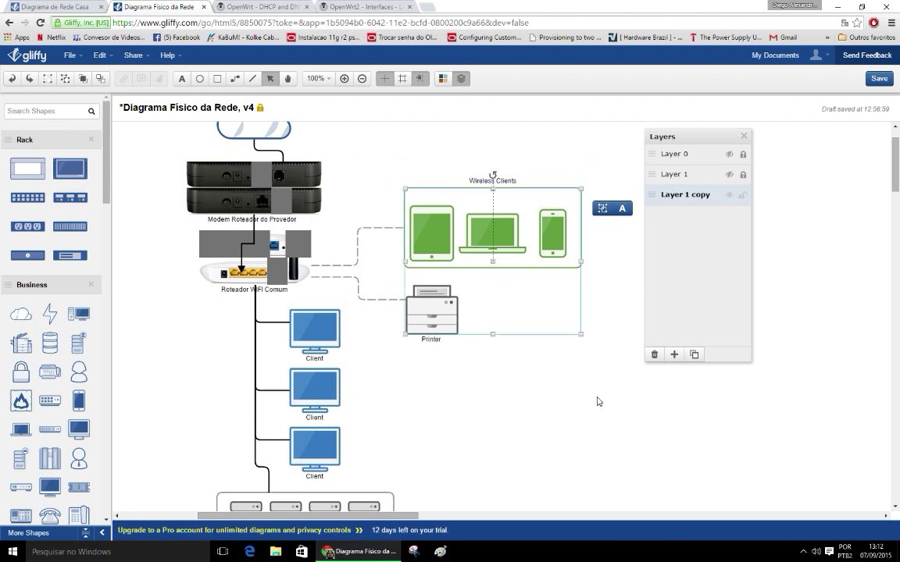
pyautogui.click(593, 406)
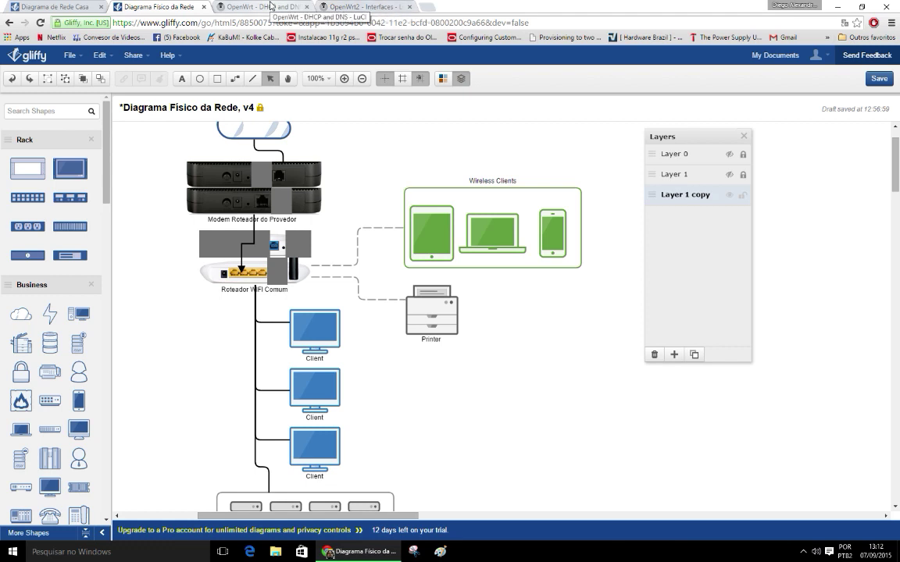
pyautogui.click(448, 313)
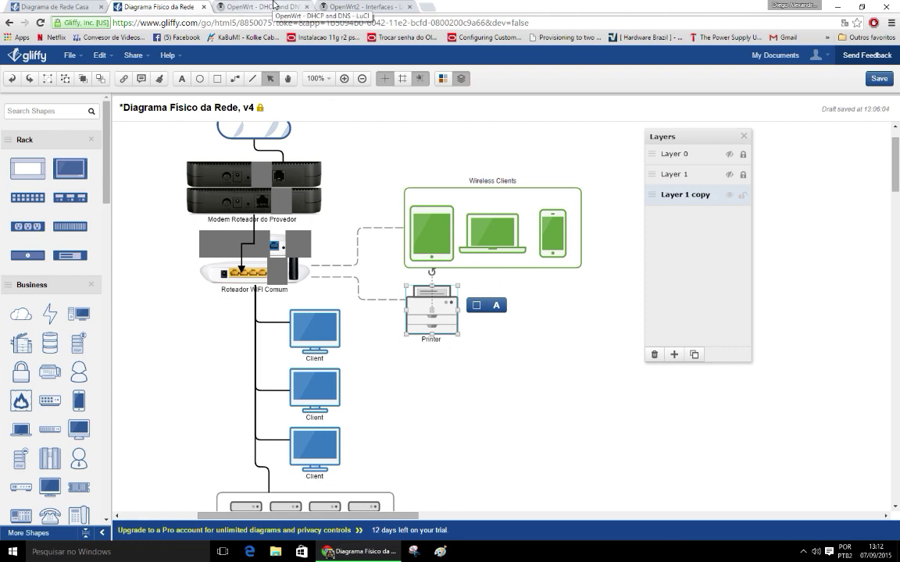
# Step: Go to the DHCP and DNS page and read the Static Leases explanation
pyautogui.click(278, 10)
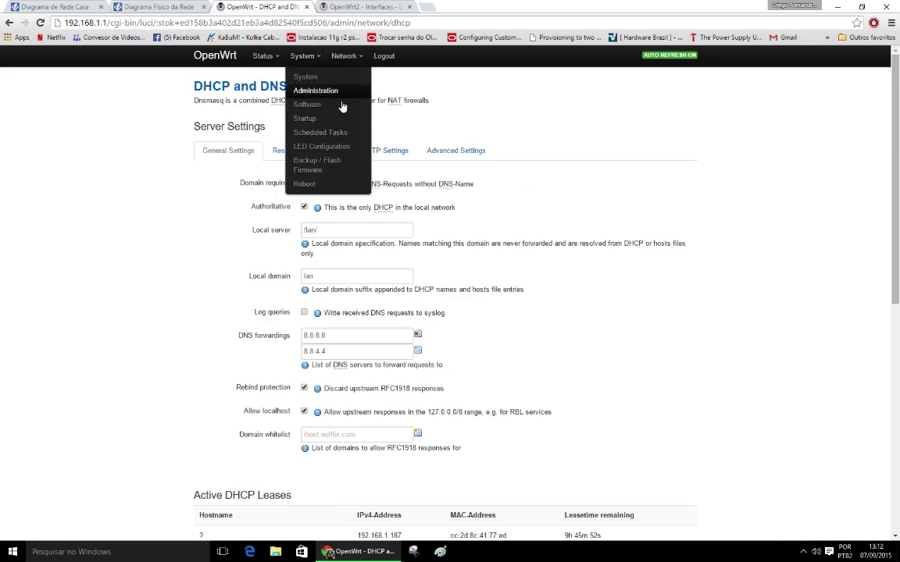
pyautogui.scroll(-2, 522, 261)
pyautogui.scroll(-4, 523, 262)
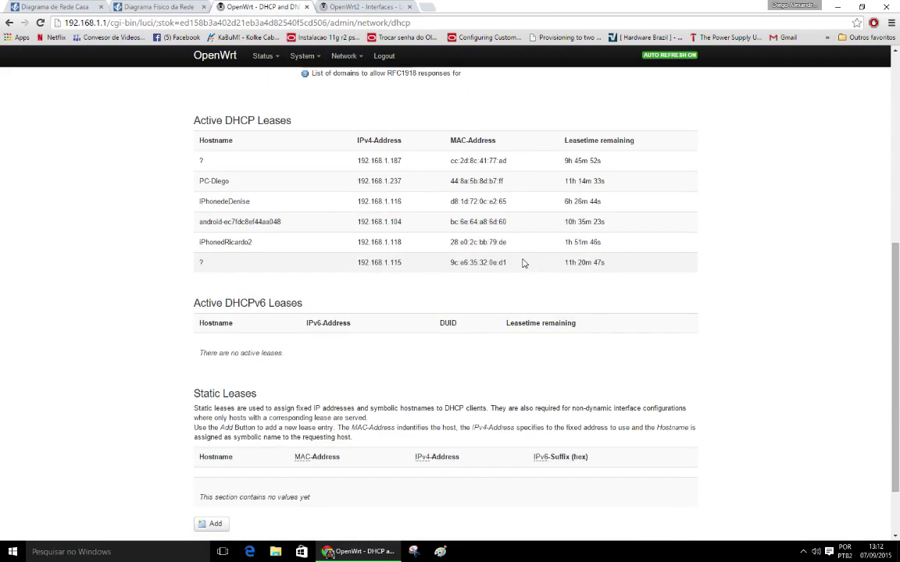
pyautogui.scroll(-1, 523, 262)
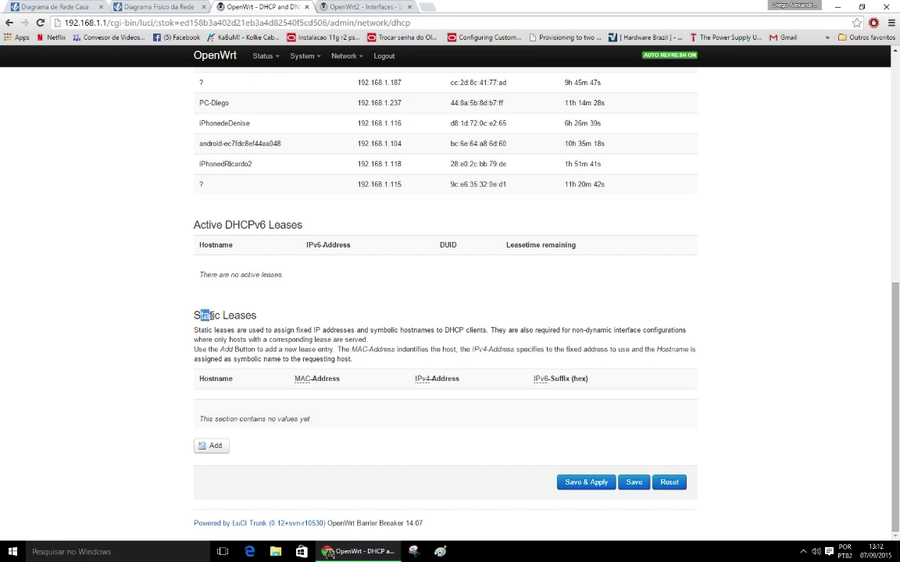
pyautogui.moveTo(206, 319); pyautogui.dragTo(392, 368)
pyautogui.click(292, 353)
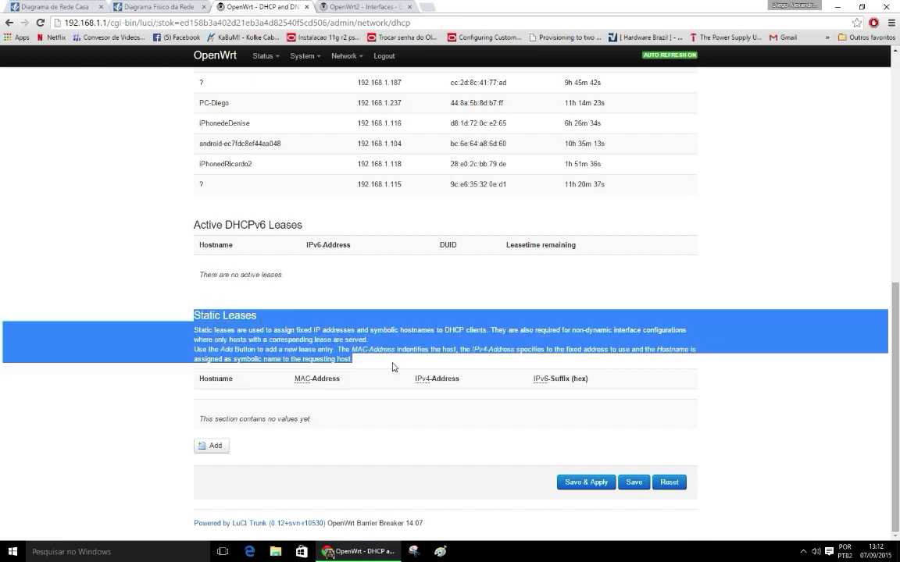
pyautogui.click(216, 319)
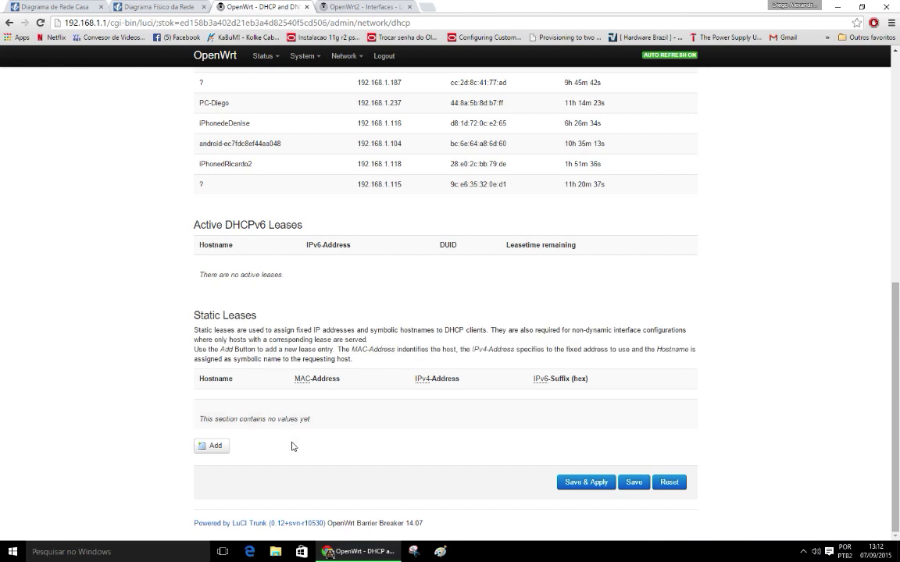
# Step: Add a blank row under Static Leases
pyautogui.scroll(5, 348, 401)
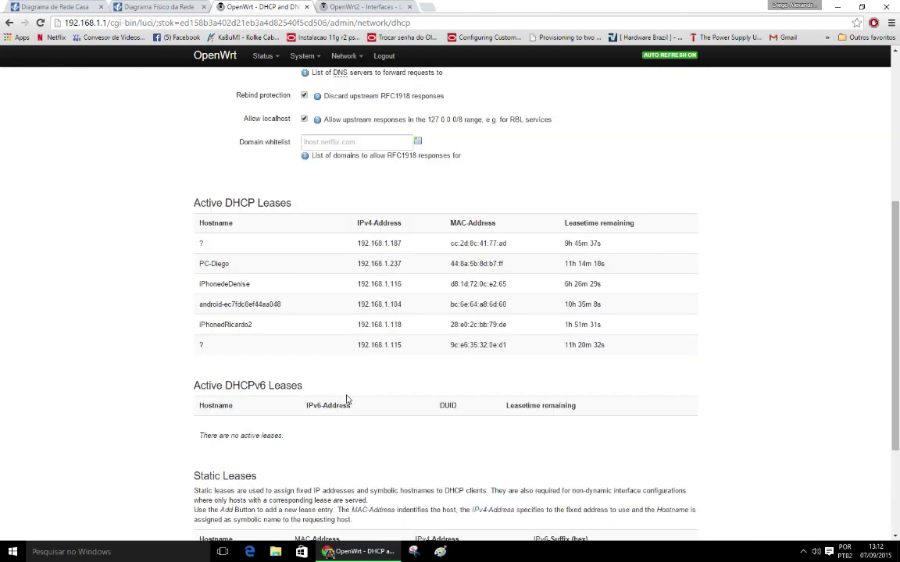
pyautogui.scroll(1, 348, 400)
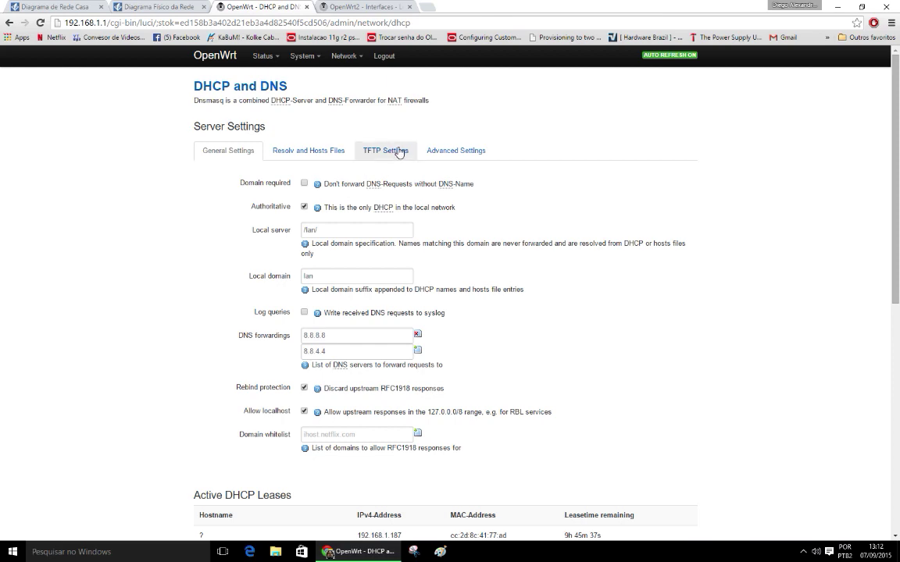
pyautogui.scroll(-5, 336, 309)
pyautogui.scroll(-1, 314, 327)
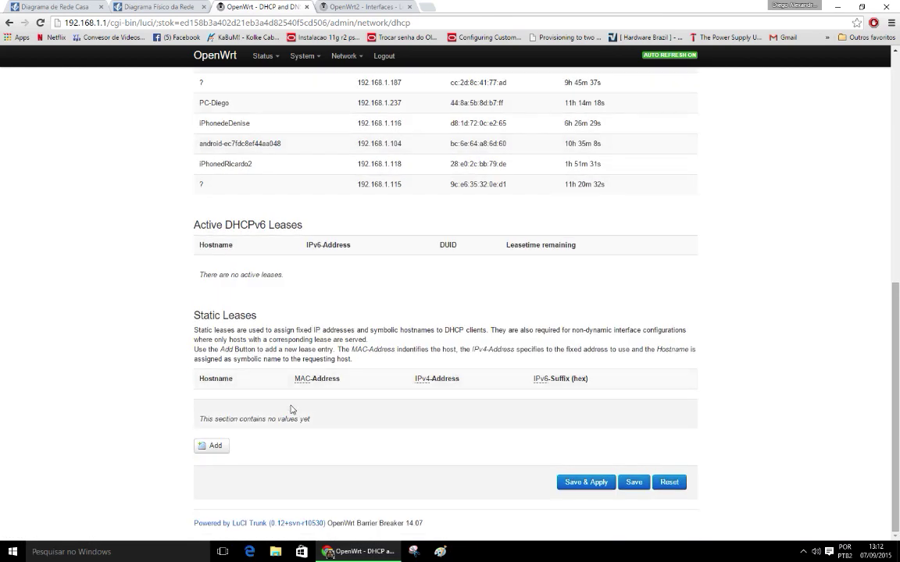
pyautogui.click(227, 445)
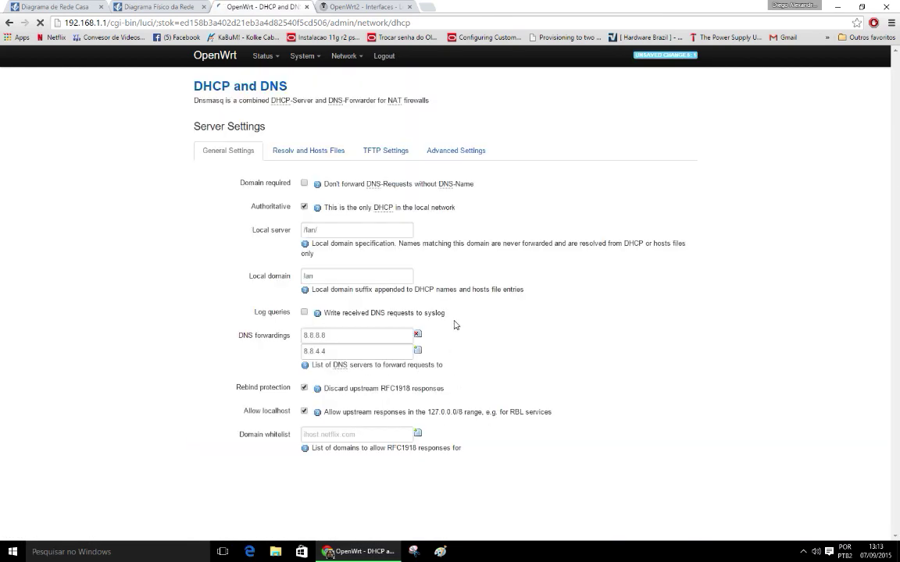
pyautogui.scroll(-4, 598, 307)
pyautogui.scroll(-2, 582, 307)
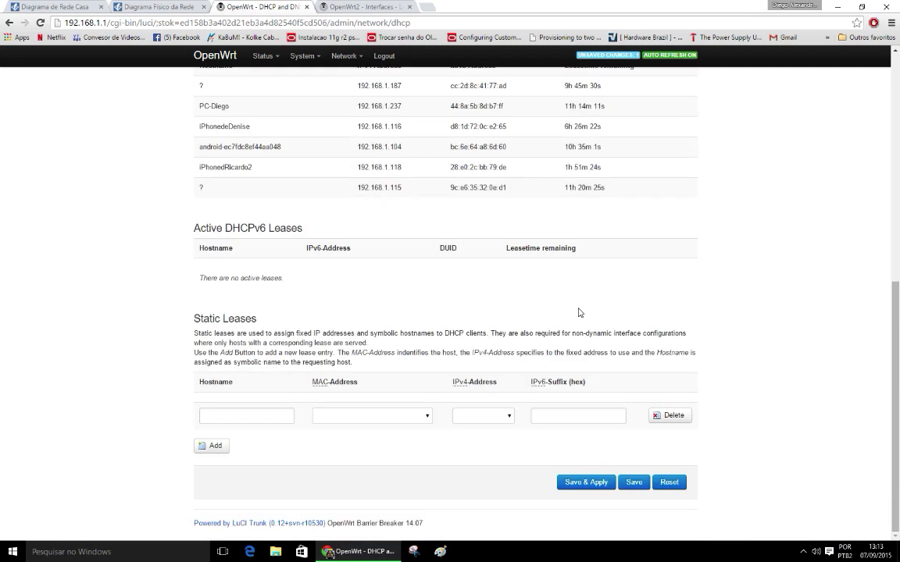
# Step: Enter hostname Impressora and pick MAC cc:2d:8c:41:77:ad for the new lease
pyautogui.click(278, 418)
pyautogui.click(272, 421)
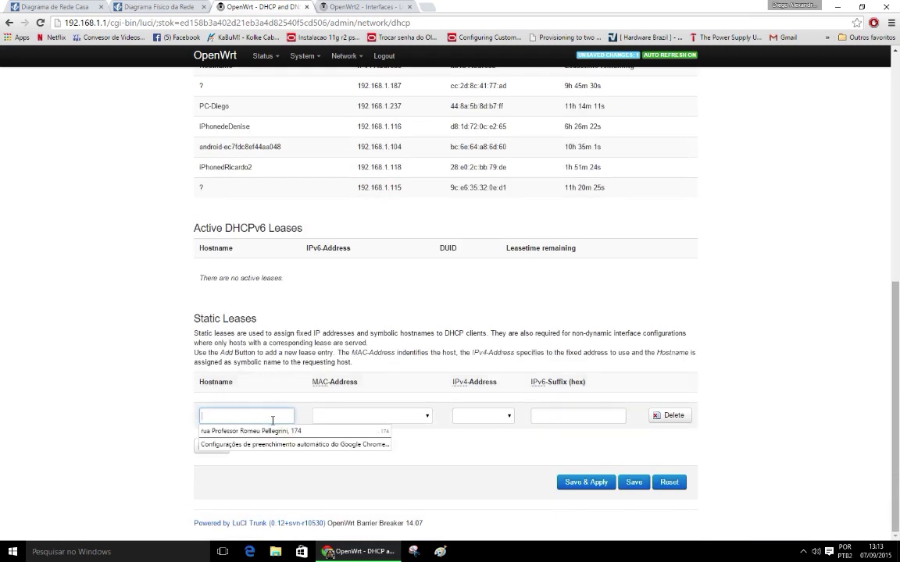
pyautogui.write('Impressora')
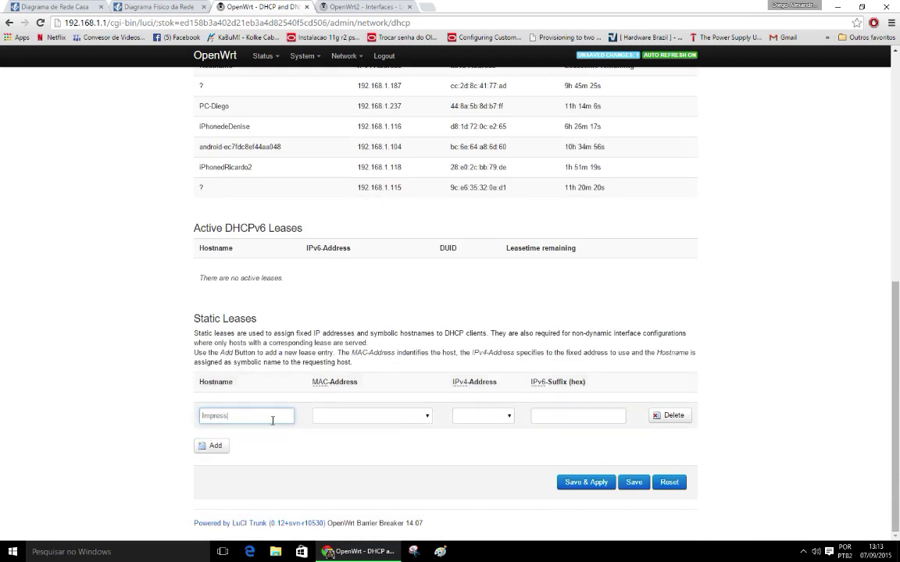
pyautogui.click(375, 418)
pyautogui.scroll(-1, 428, 321)
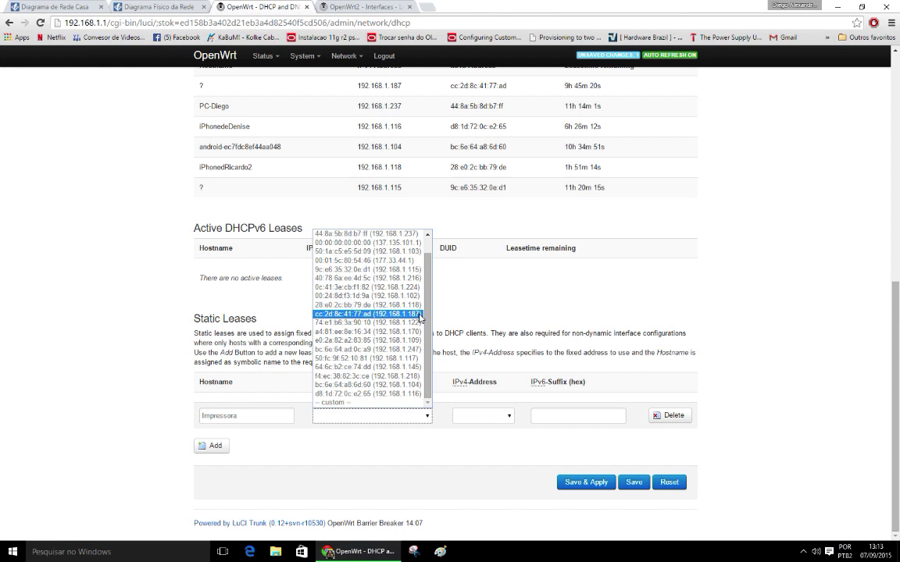
pyautogui.click(413, 315)
# Step: Set the lease IPv4 to 192.168.1.187 and reconfirm MAC cc:2d:8c:41:77:ad
pyautogui.click(504, 416)
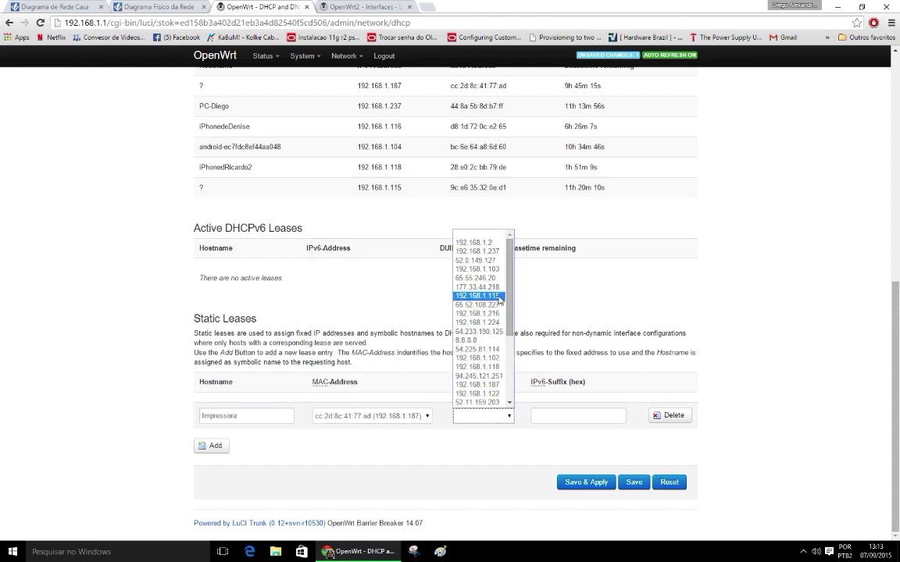
pyautogui.moveTo(513, 307); pyautogui.dragTo(511, 398)
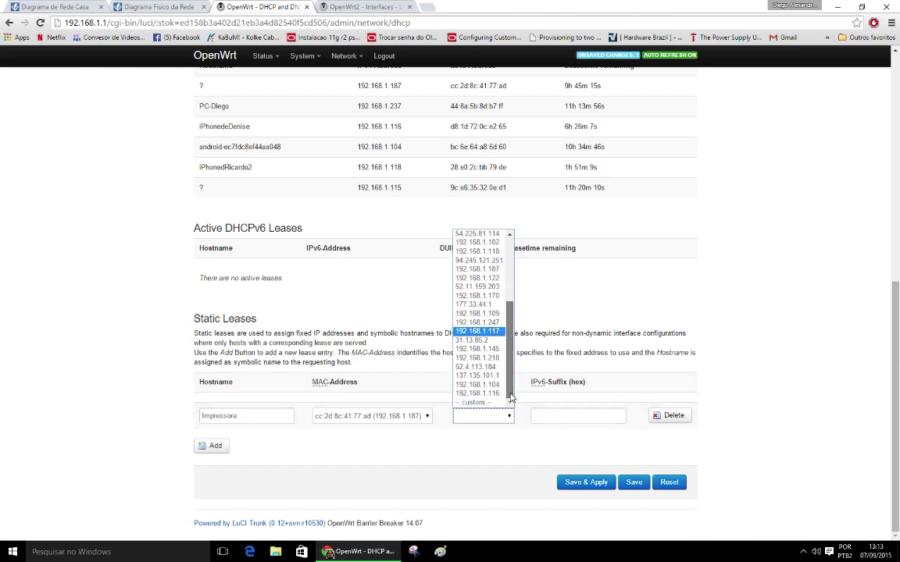
pyautogui.click(479, 268)
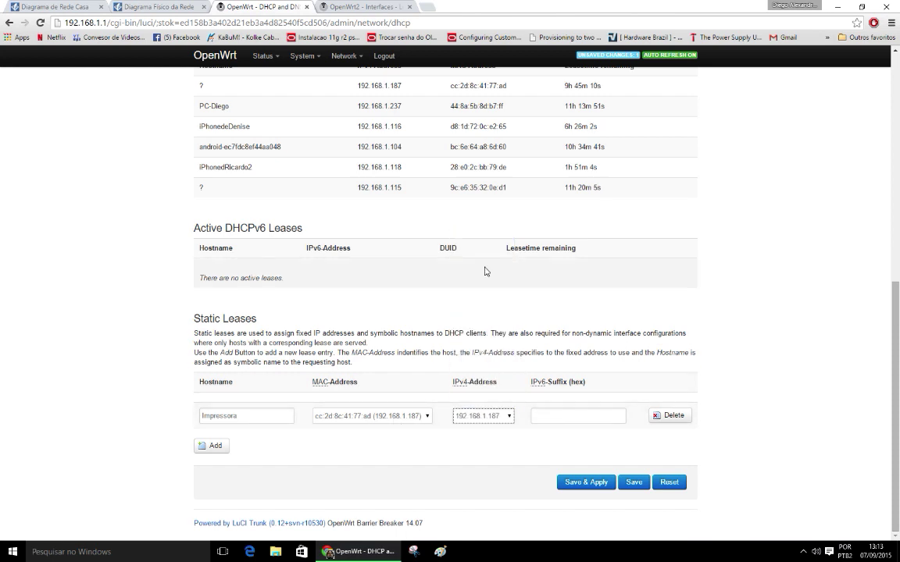
pyautogui.click(543, 420)
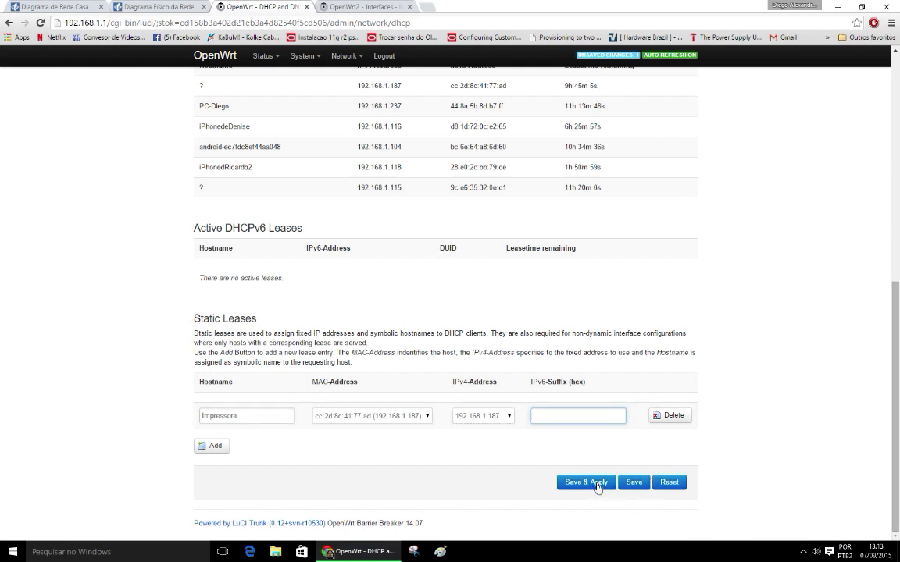
pyautogui.click(360, 417)
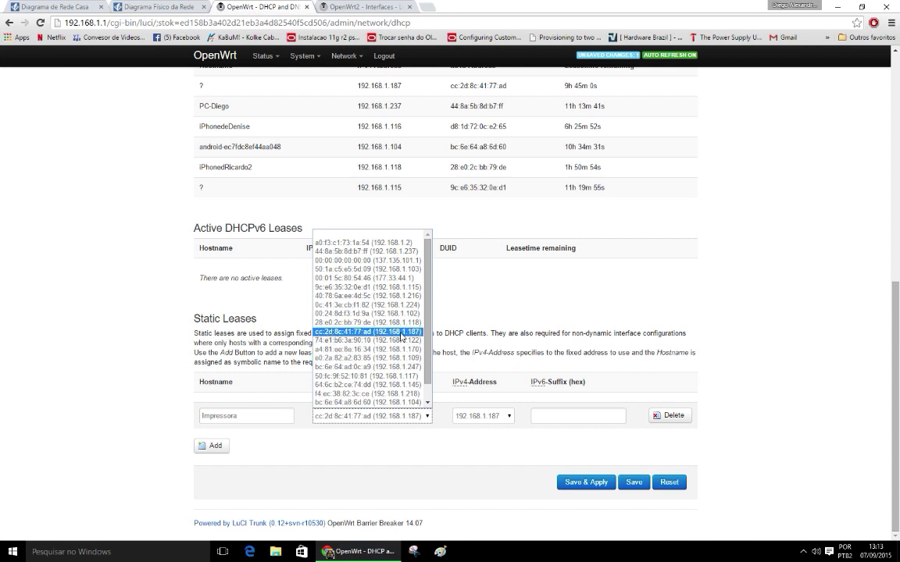
pyautogui.click(401, 333)
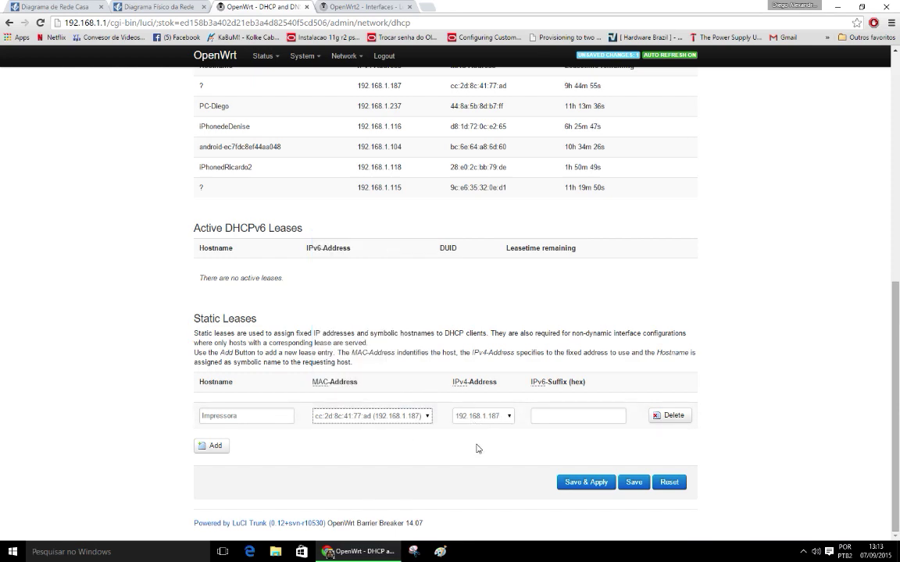
# Step: Review the Impressora static lease's IPv4 and MAC lists, keeping MAC cc:2d:8c:41:77:ad
pyautogui.scroll(2, 513, 390)
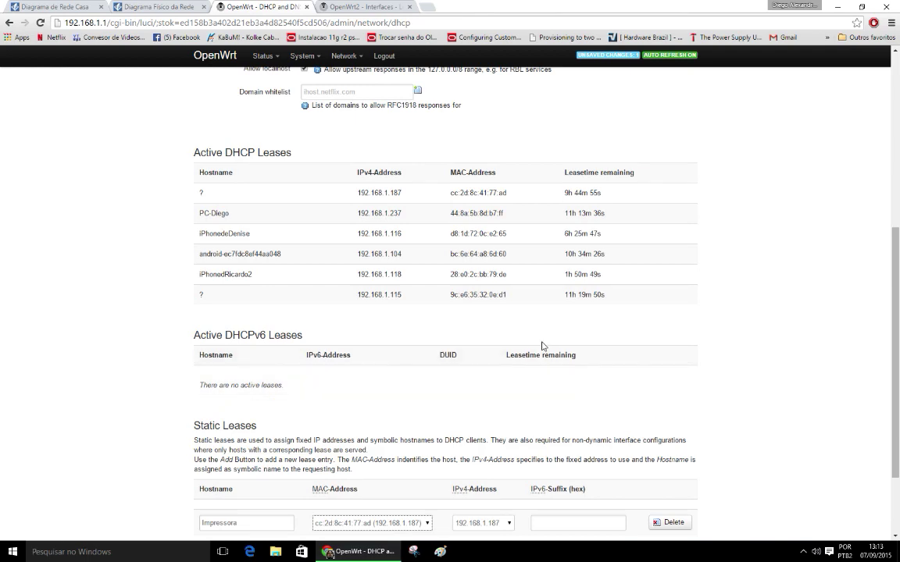
pyautogui.scroll(-2, 540, 345)
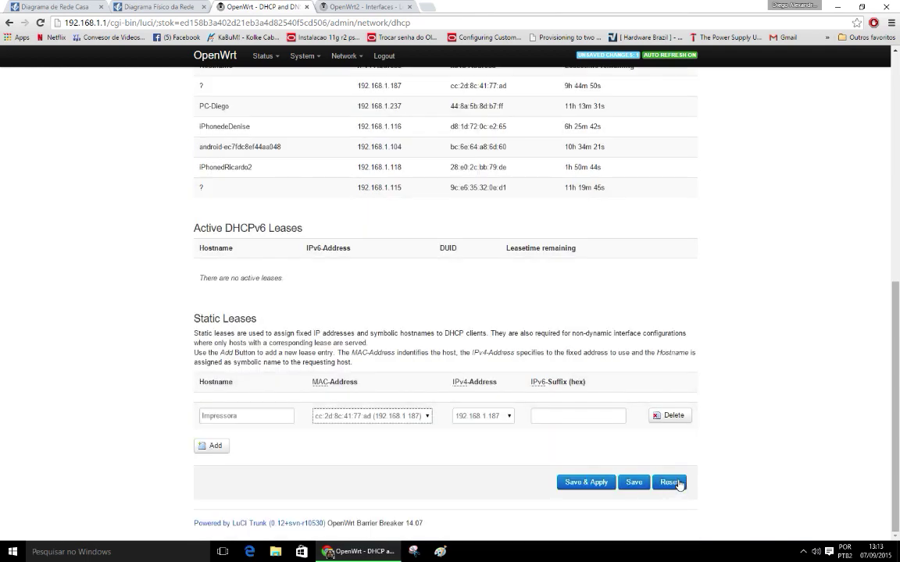
pyautogui.click(501, 420)
pyautogui.click(398, 419)
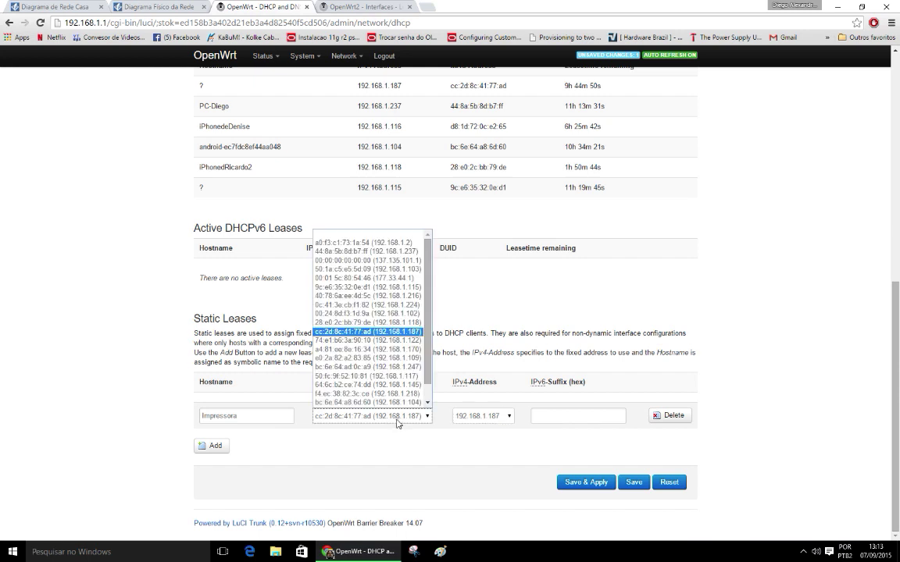
pyautogui.click(405, 422)
pyautogui.moveTo(281, 415); pyautogui.dragTo(198, 409)
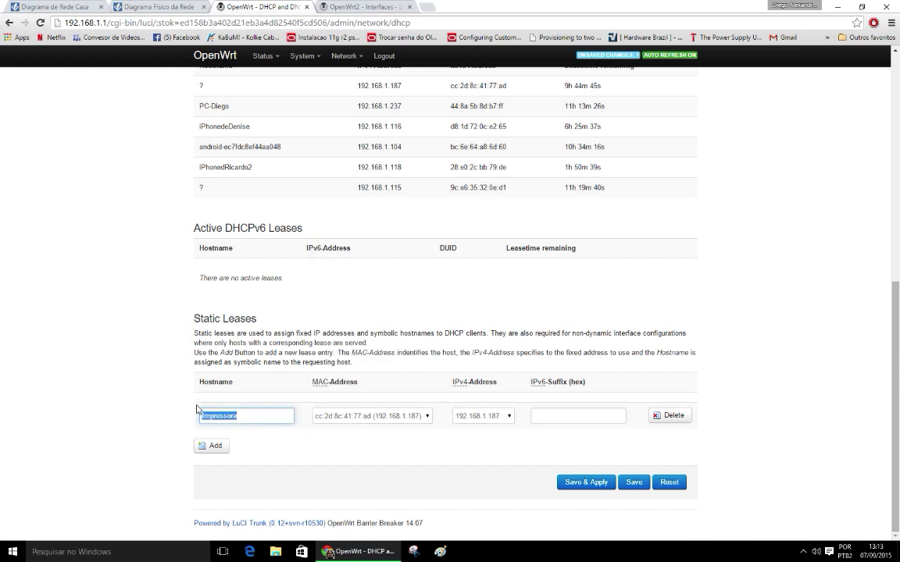
pyautogui.click(327, 420)
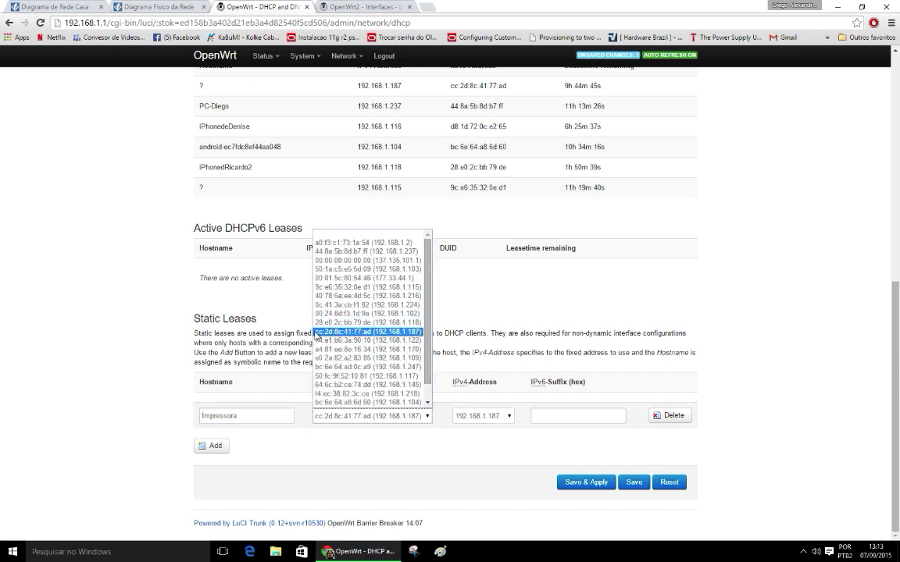
pyautogui.click(317, 332)
pyautogui.click(375, 422)
pyautogui.click(400, 418)
# Step: Compare PC-Diego's active lease details, then bring up the Impressora lease's MAC address list
pyautogui.scroll(1, 418, 269)
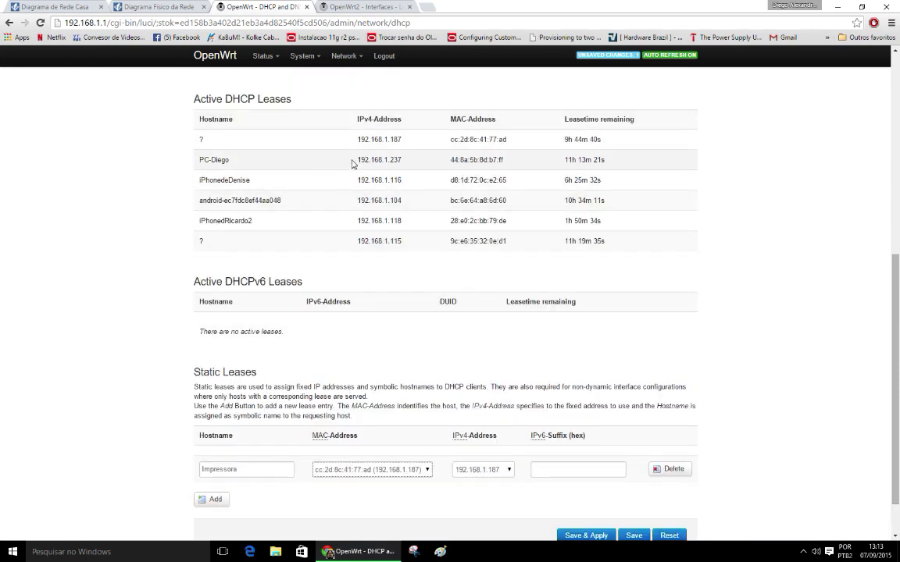
pyautogui.moveTo(360, 141); pyautogui.dragTo(413, 148)
pyautogui.click(413, 148)
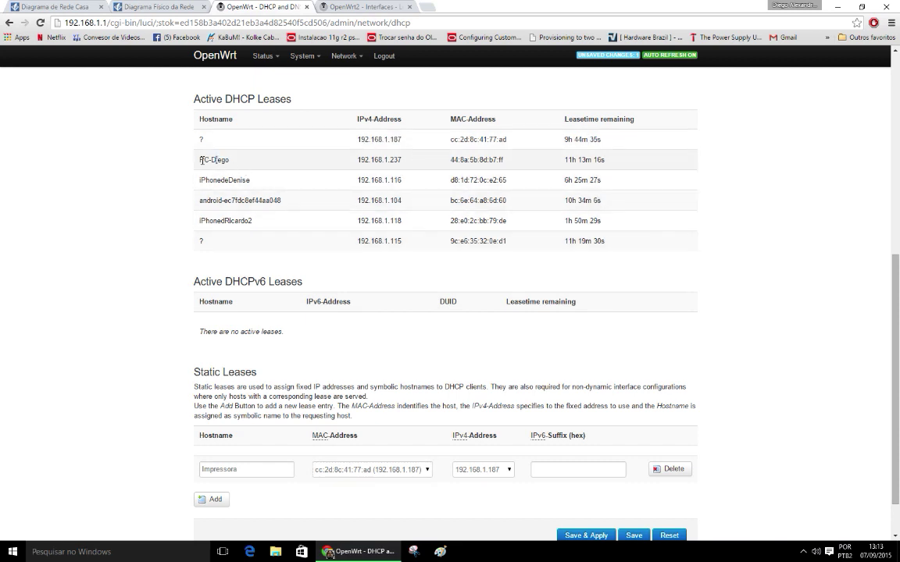
pyautogui.moveTo(201, 160); pyautogui.dragTo(449, 161)
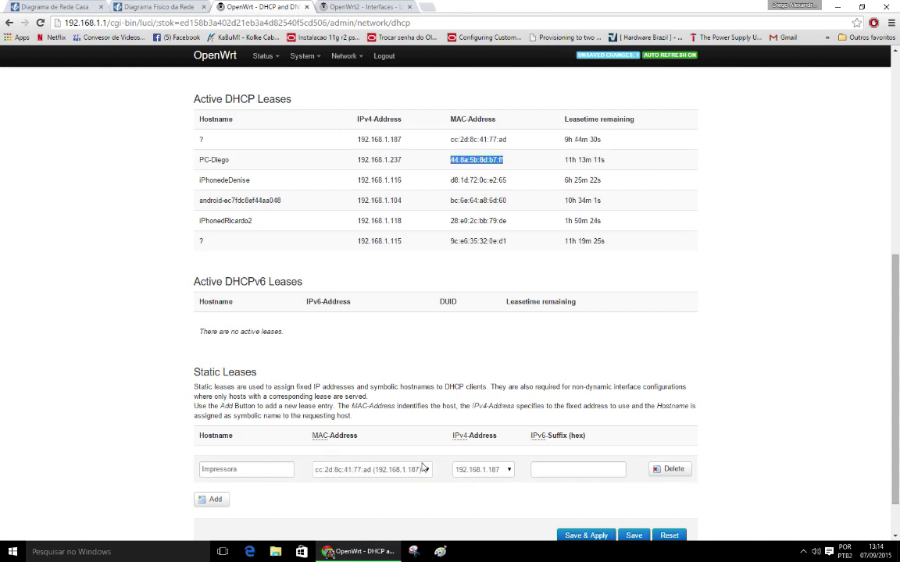
pyautogui.click(375, 469)
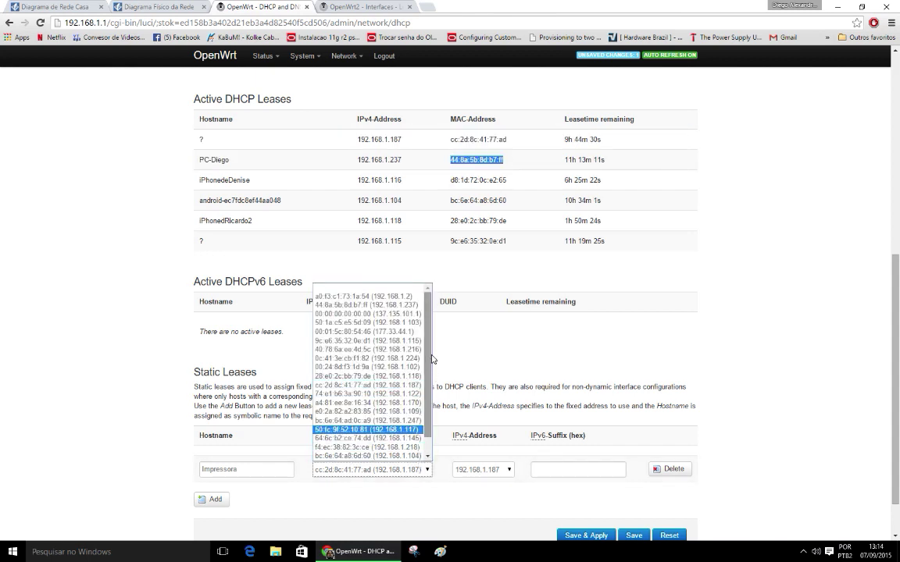
# Step: Assign MAC 44:8a:5b:8d:b7:ff and custom IPv4 192.168.1.100 to the Impressora static lease
pyautogui.click(401, 305)
pyautogui.click(483, 469)
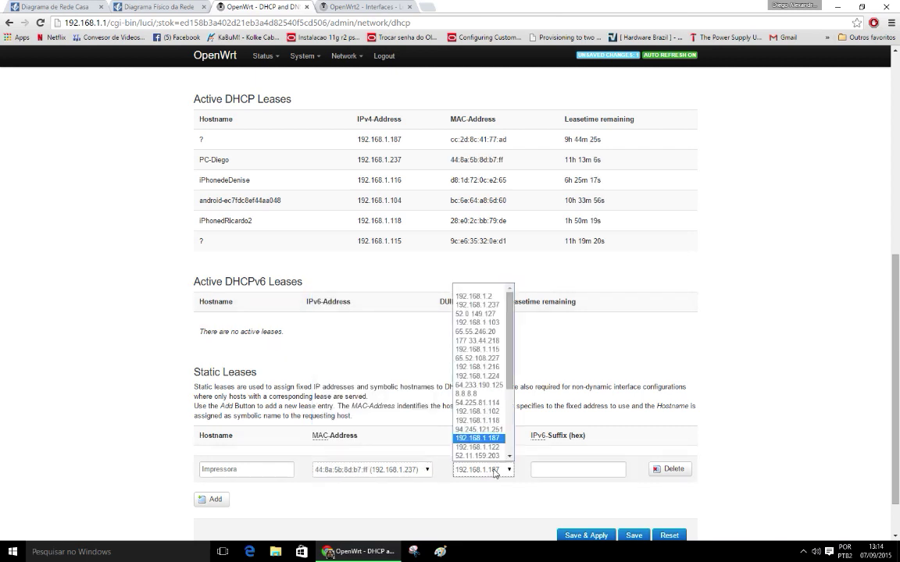
pyautogui.scroll(-3, 504, 432)
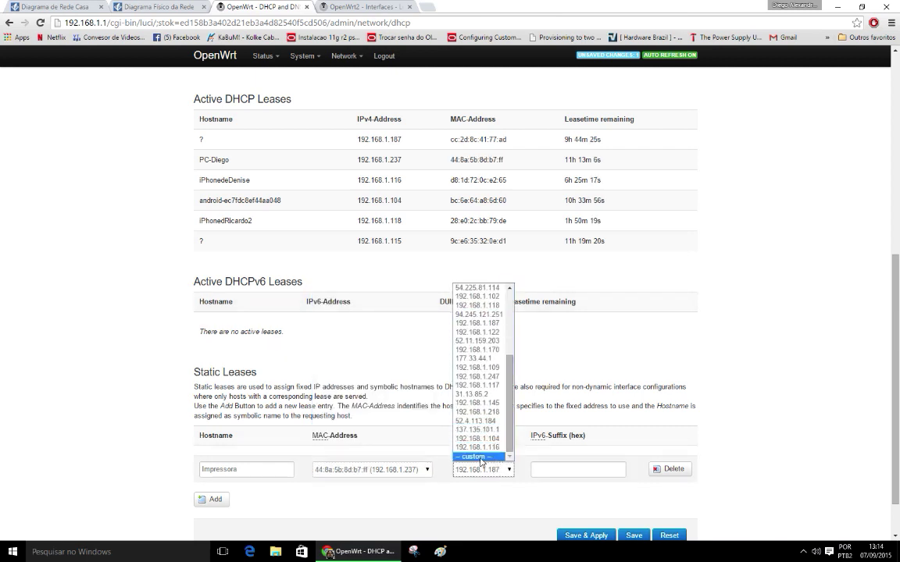
pyautogui.click(480, 456)
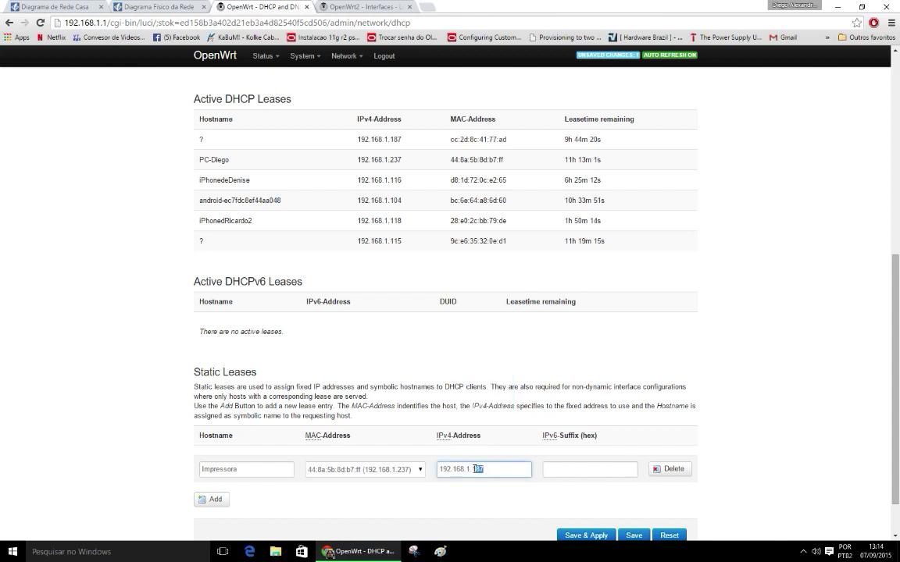
pyautogui.write('100')
pyautogui.scroll(-2, 513, 470)
pyautogui.click(569, 414)
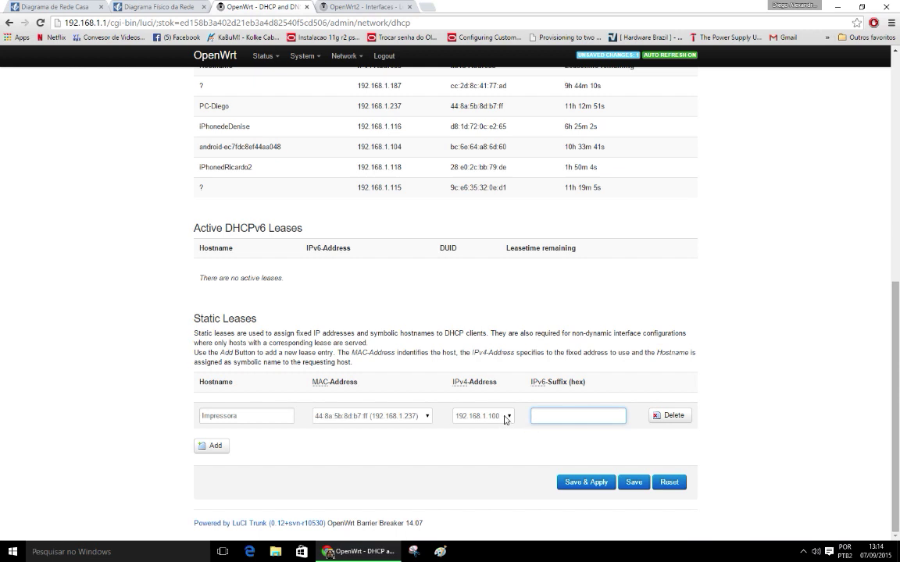
# Step: Confirm 192.168.1.100 stays as the lease address, then reload the DHCP and DNS page
pyautogui.click(513, 418)
pyautogui.click(512, 417)
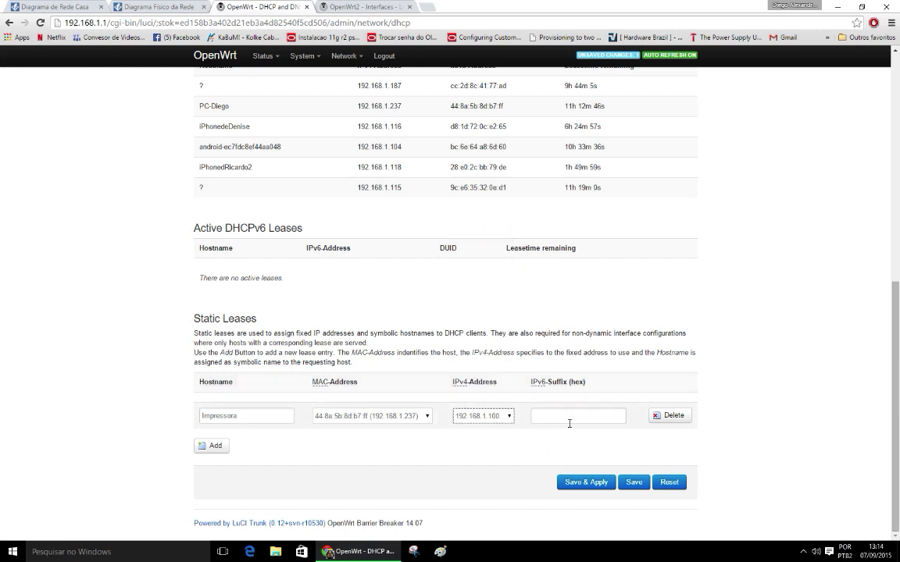
pyautogui.click(509, 417)
pyautogui.click(511, 421)
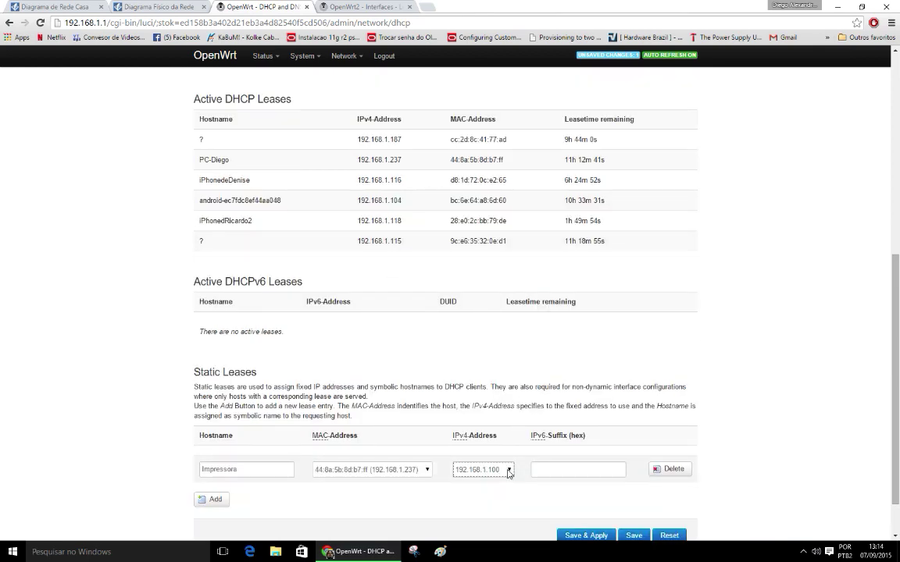
pyautogui.click(468, 415)
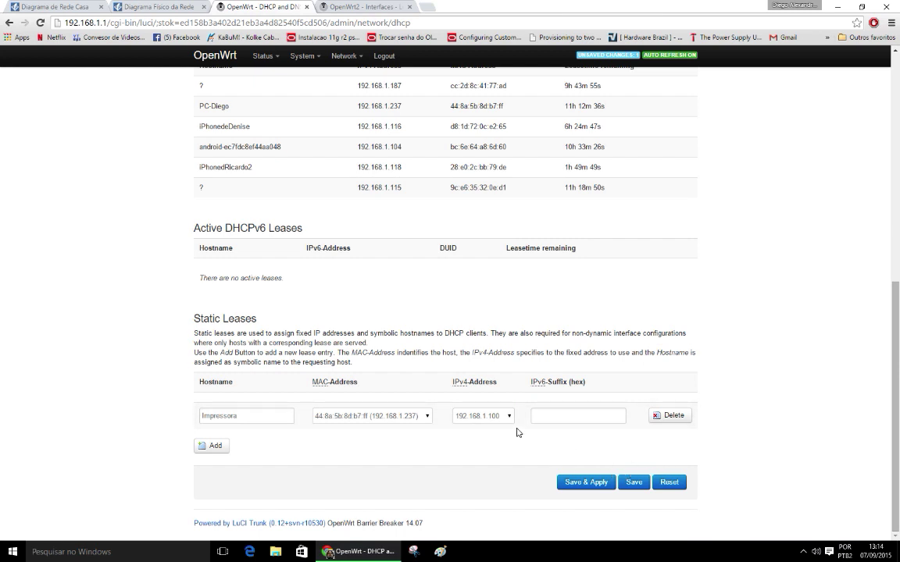
pyautogui.click(665, 416)
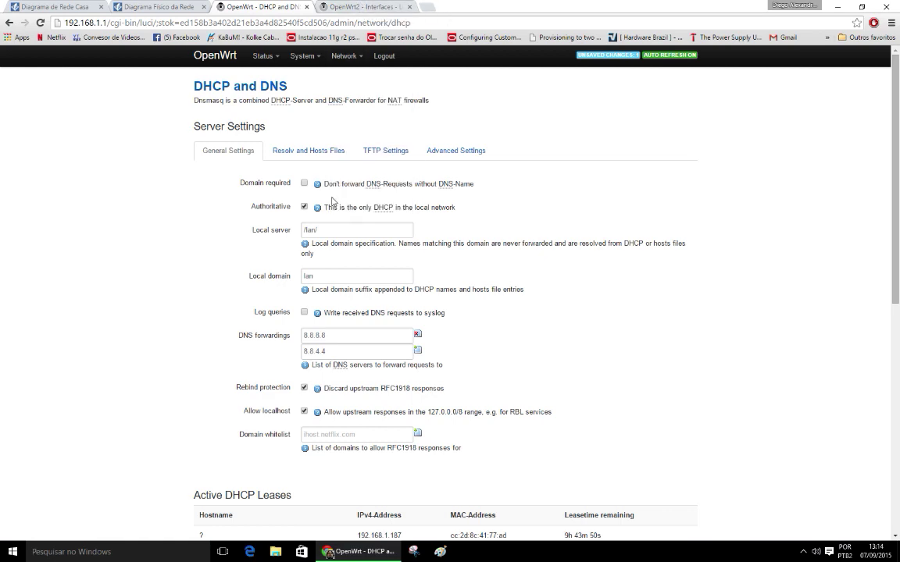
# Step: Check the second router's LAN IPv4 address, 192.168.1.2
pyautogui.scroll(-2, 348, 233)
pyautogui.scroll(-1, 468, 234)
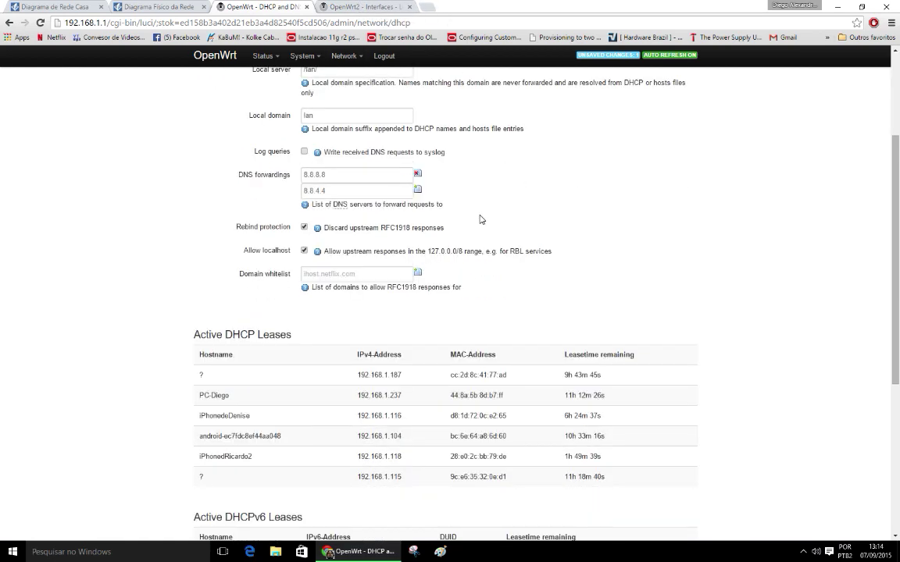
pyautogui.scroll(3, 480, 218)
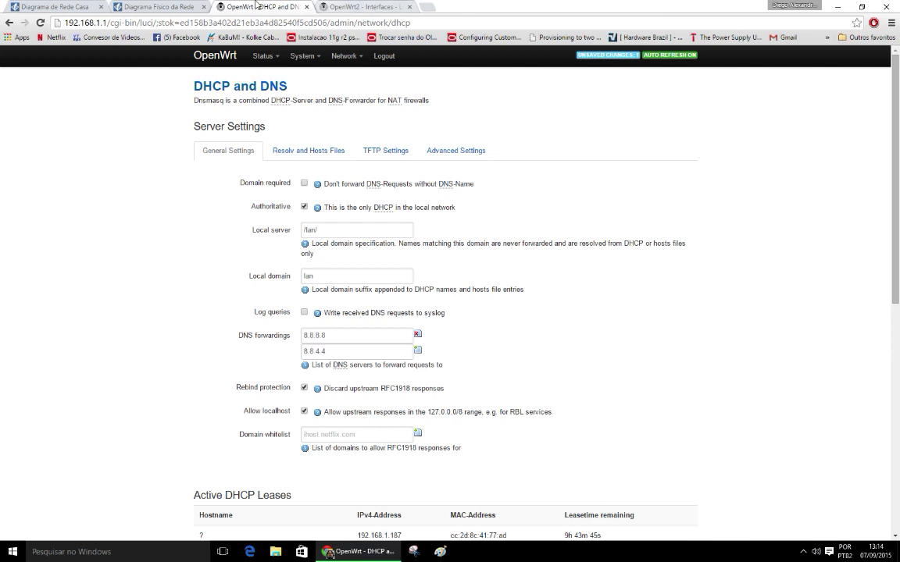
pyautogui.click(364, 8)
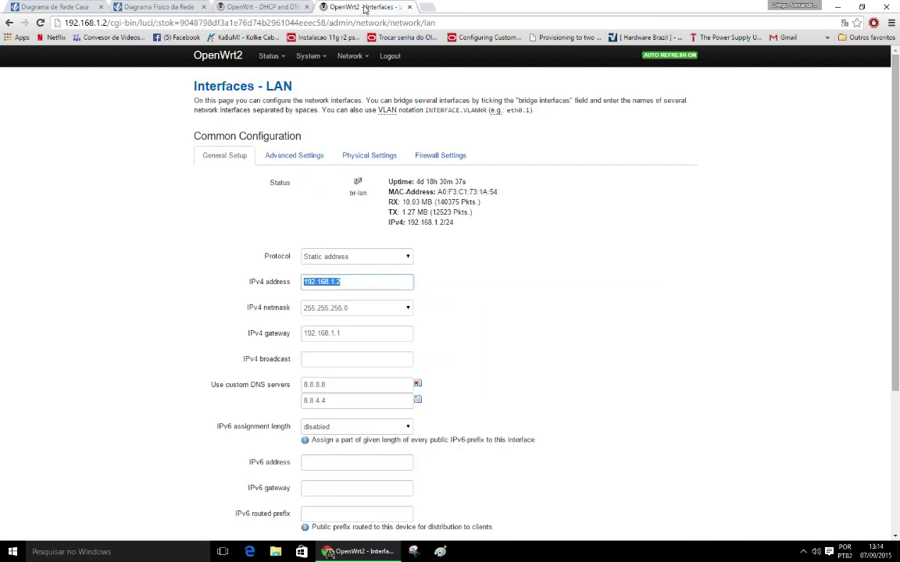
pyautogui.click(400, 281)
pyautogui.doubleClick(315, 282)
pyautogui.click(372, 282)
pyautogui.doubleClick(387, 283)
# Step: Confirm DHCP is disabled on the second router's LAN, then return to the physical network diagram
pyautogui.scroll(-3, 437, 289)
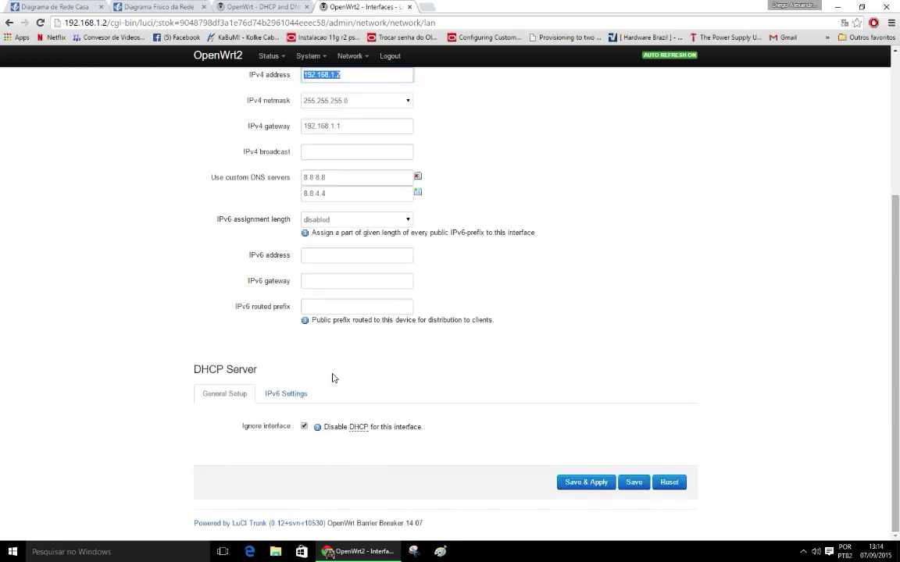
pyautogui.doubleClick(335, 427)
pyautogui.doubleClick(407, 427)
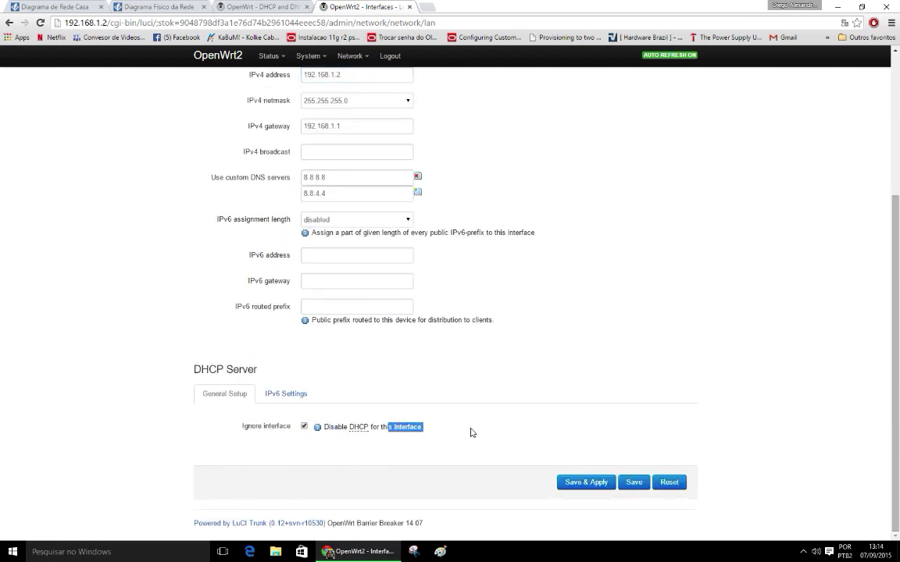
pyautogui.scroll(2, 495, 427)
pyautogui.scroll(1, 480, 410)
pyautogui.moveTo(379, 179); pyautogui.dragTo(422, 201)
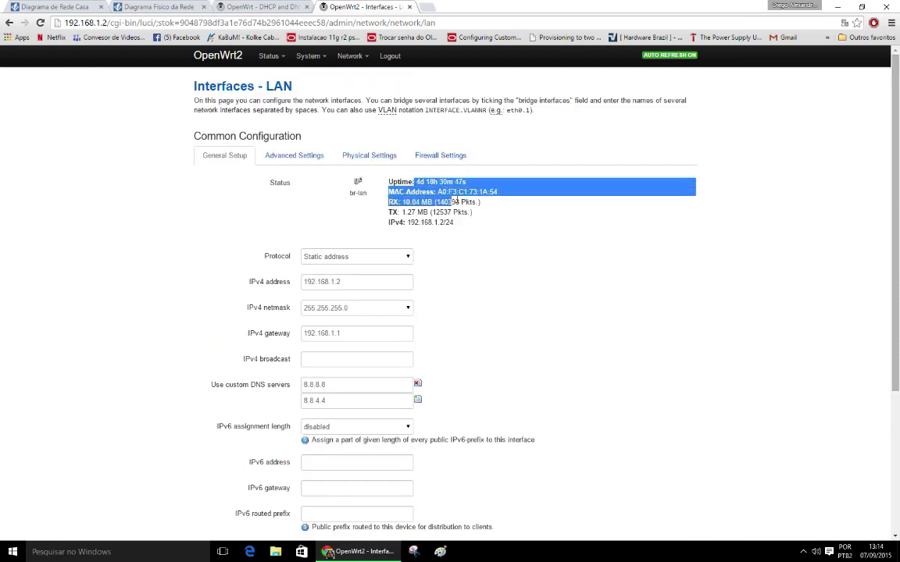
pyautogui.click(259, 7)
pyautogui.click(152, 5)
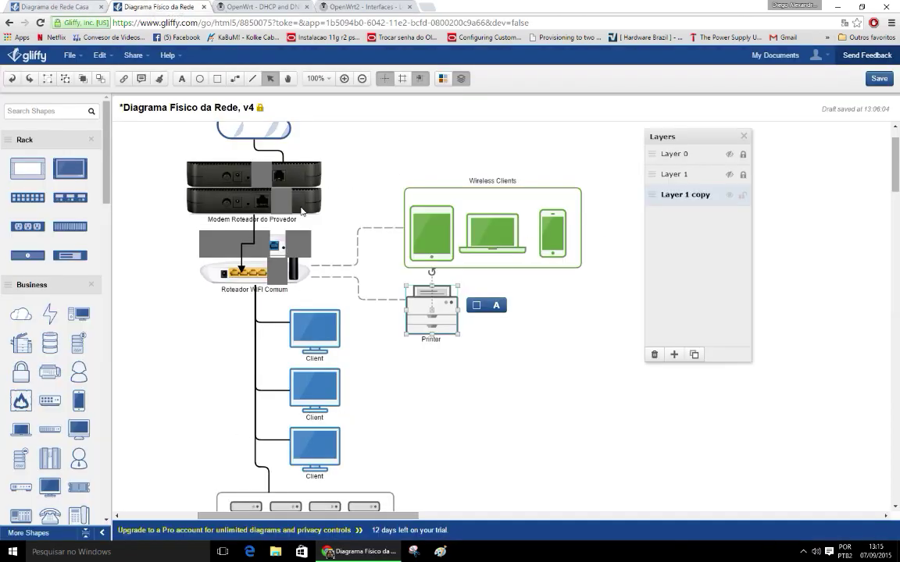
# Step: Inspect the Roteador WiFi Comum group in the physical diagram, then switch to Diagrama de Rede Casa
pyautogui.scroll(2, 378, 252)
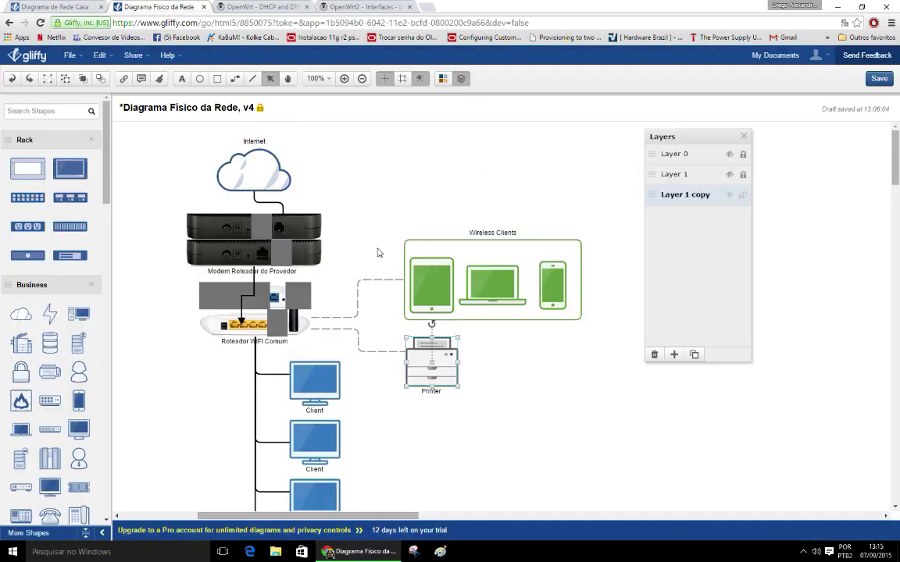
pyautogui.click(261, 326)
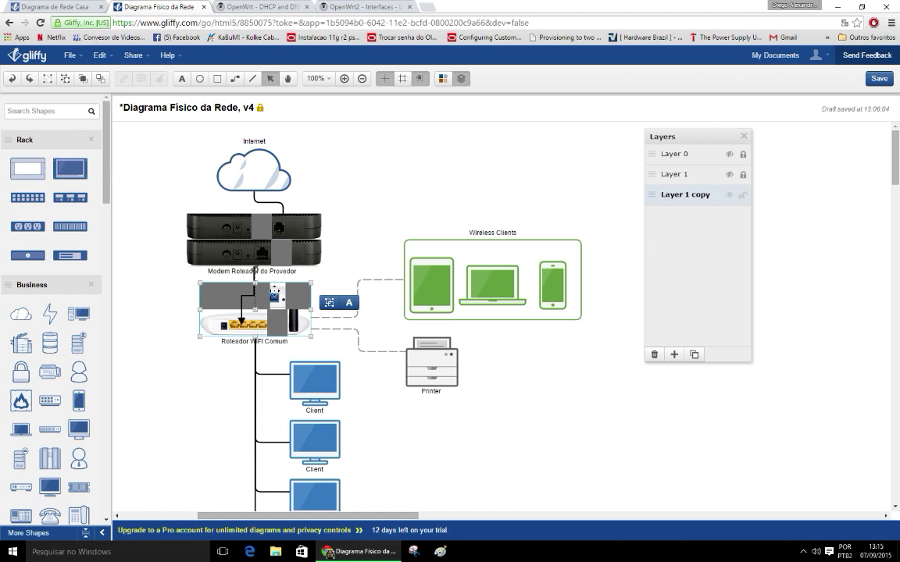
pyautogui.scroll(-1, 518, 348)
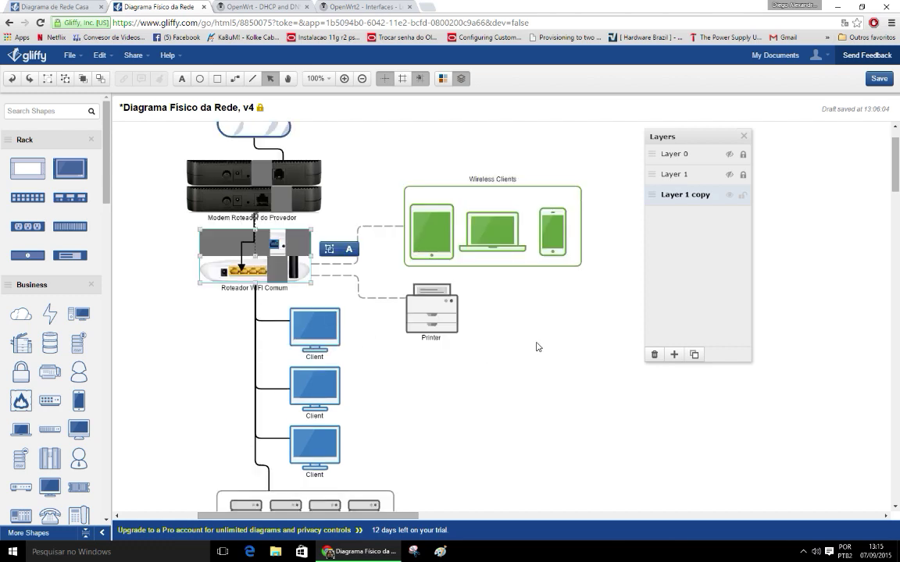
pyautogui.scroll(-1, 536, 346)
pyautogui.scroll(-3, 536, 346)
pyautogui.scroll(5, 537, 348)
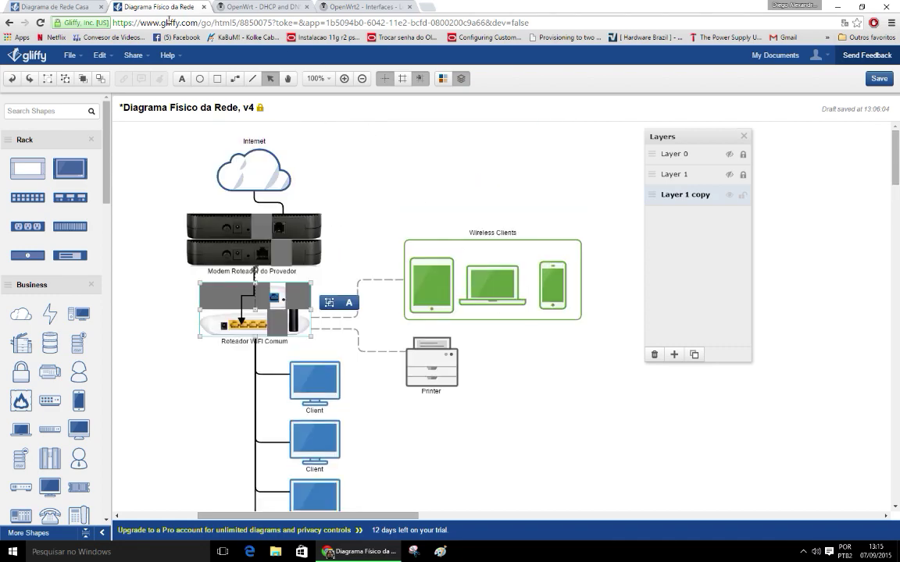
pyautogui.click(70, 7)
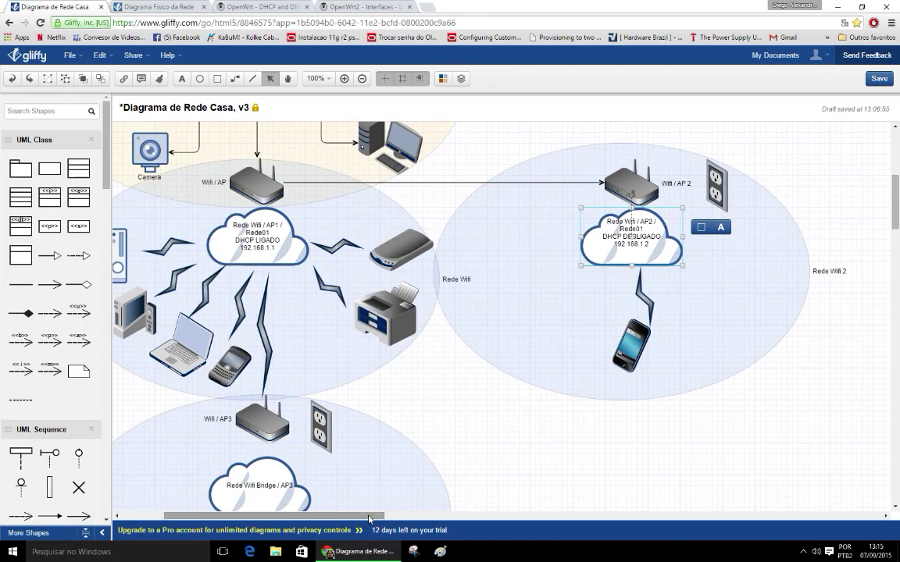
# Step: Add the lines DHCP DESLIGADO and 192.168.1.3 to the AP3 cloud label
pyautogui.moveTo(369, 519); pyautogui.dragTo(326, 518)
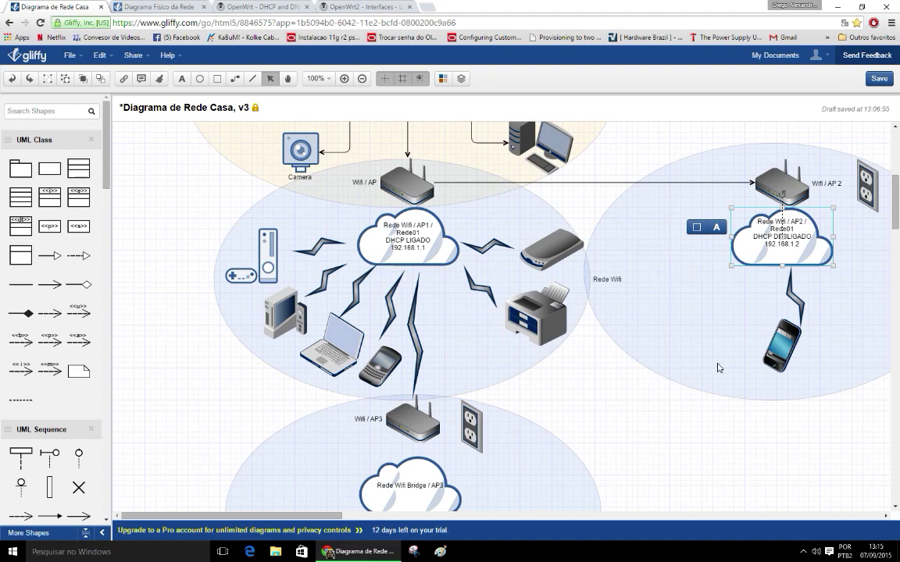
pyautogui.click(627, 382)
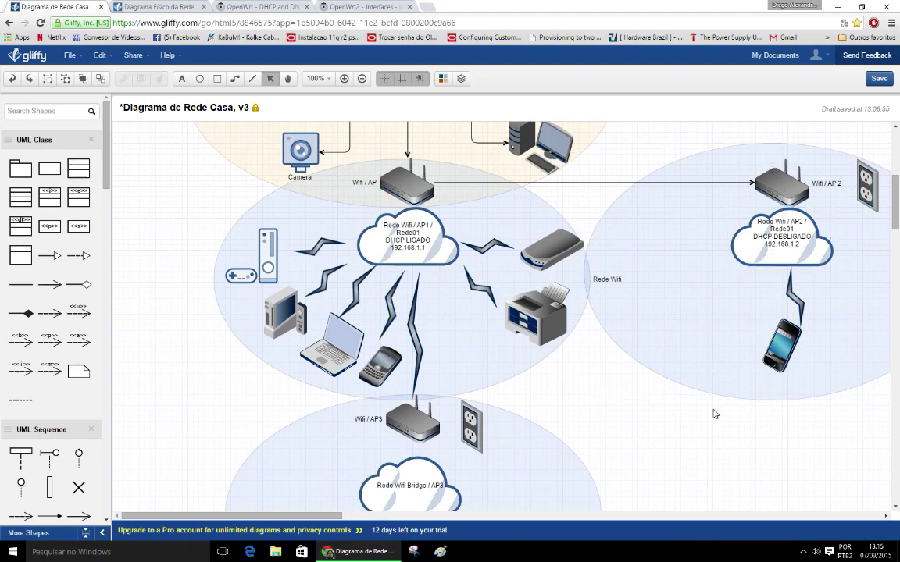
pyautogui.scroll(-3, 688, 406)
pyautogui.doubleClick(414, 378)
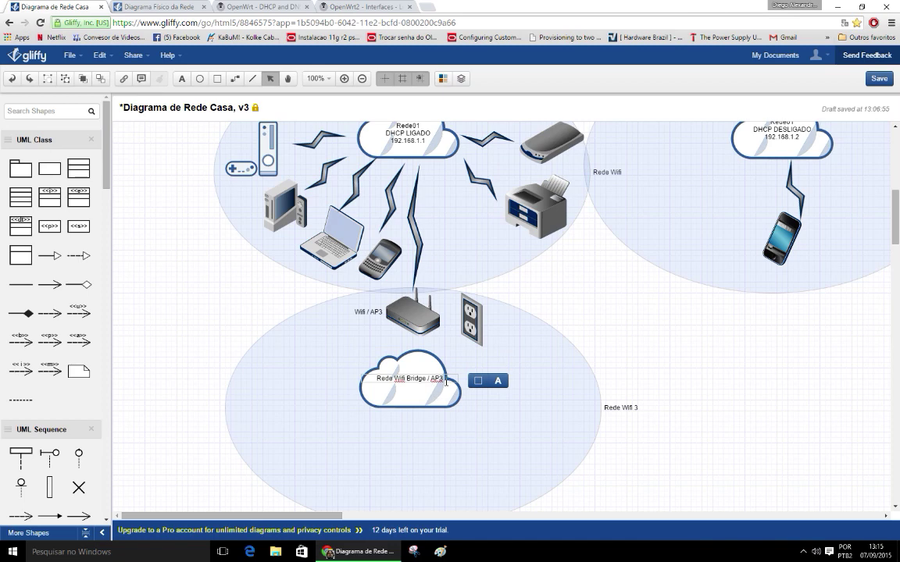
pyautogui.press('Return')
pyautogui.write('DHCP')
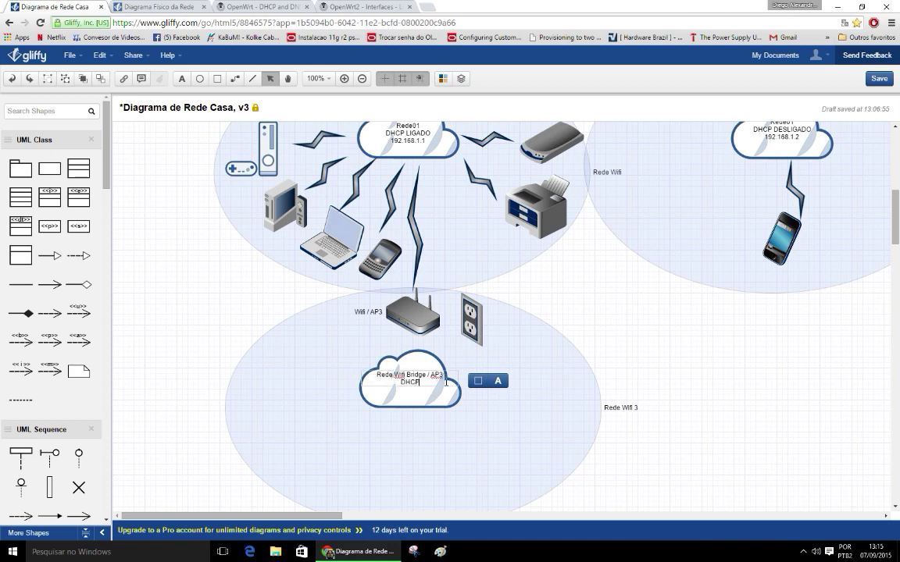
pyautogui.write(' DESLIGADO')
pyautogui.press('Return')
pyautogui.write('192.168.1.3')
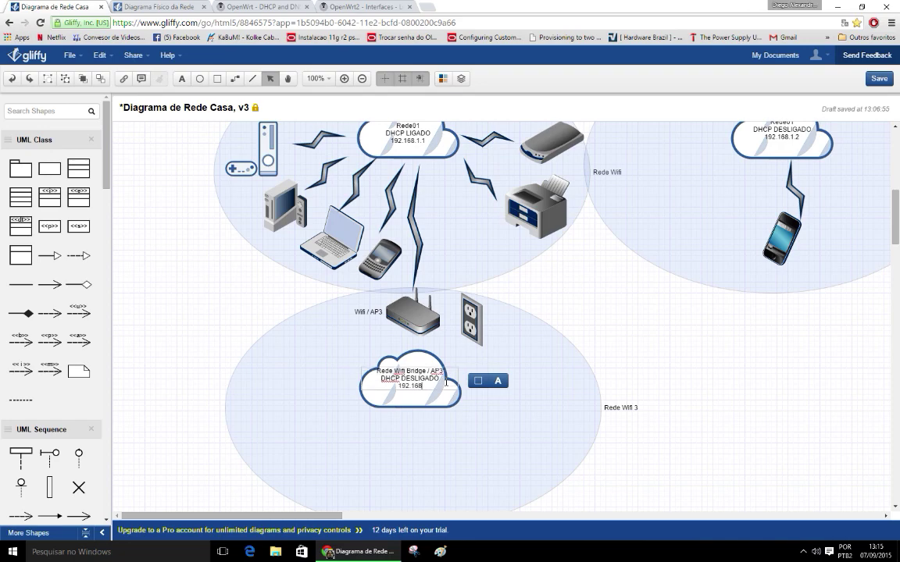
pyautogui.click(668, 390)
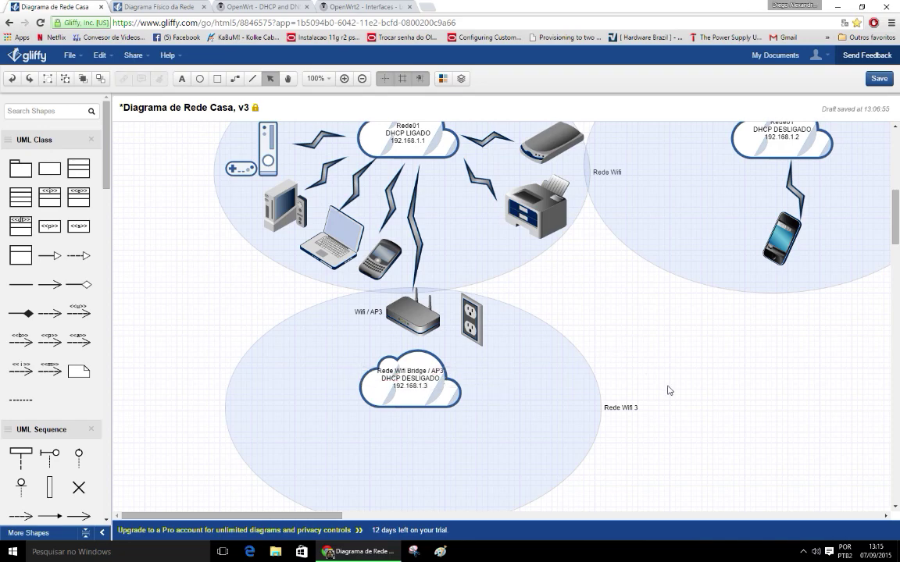
# Step: Insert Rede01 as a new line after the AP3 label's first line
pyautogui.scroll(3, 667, 390)
pyautogui.scroll(-3, 667, 391)
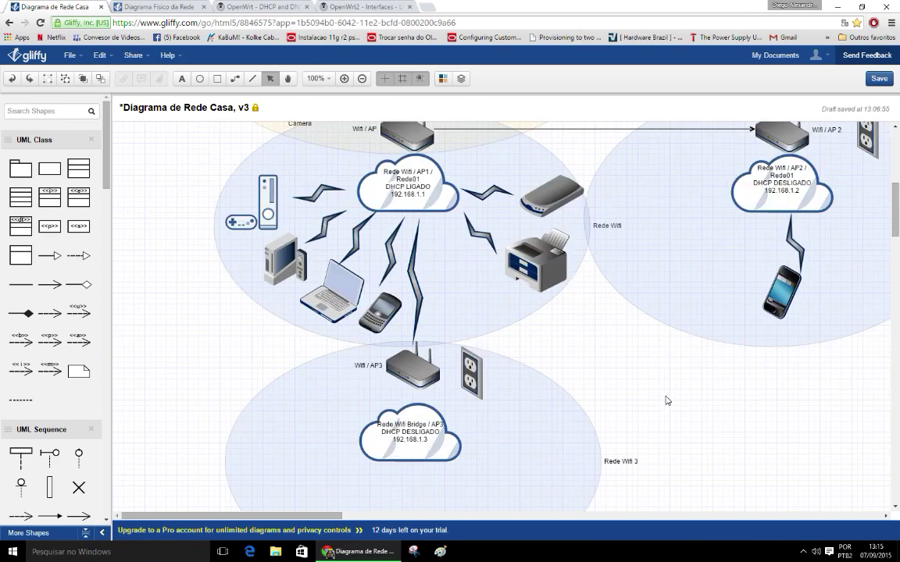
pyautogui.scroll(3, 666, 400)
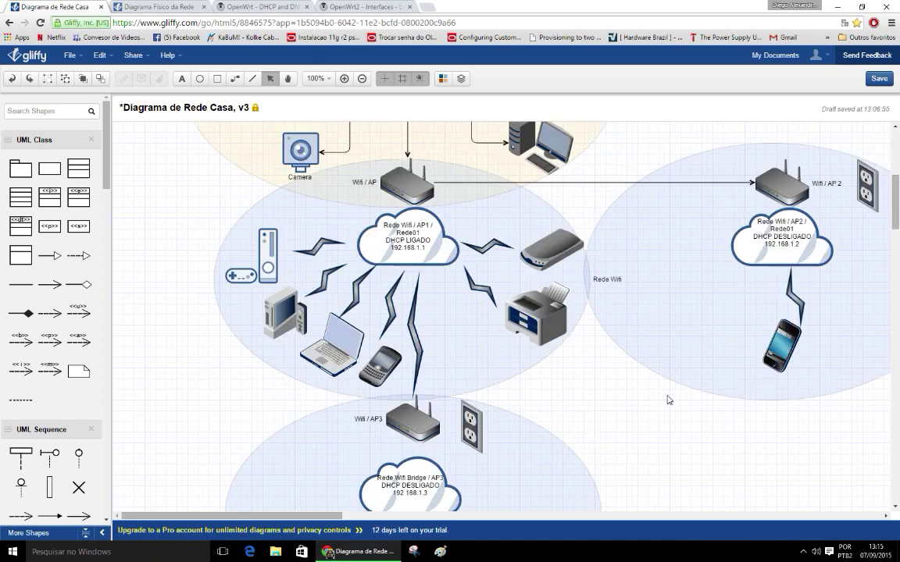
pyautogui.scroll(-2, 670, 395)
pyautogui.doubleClick(437, 430)
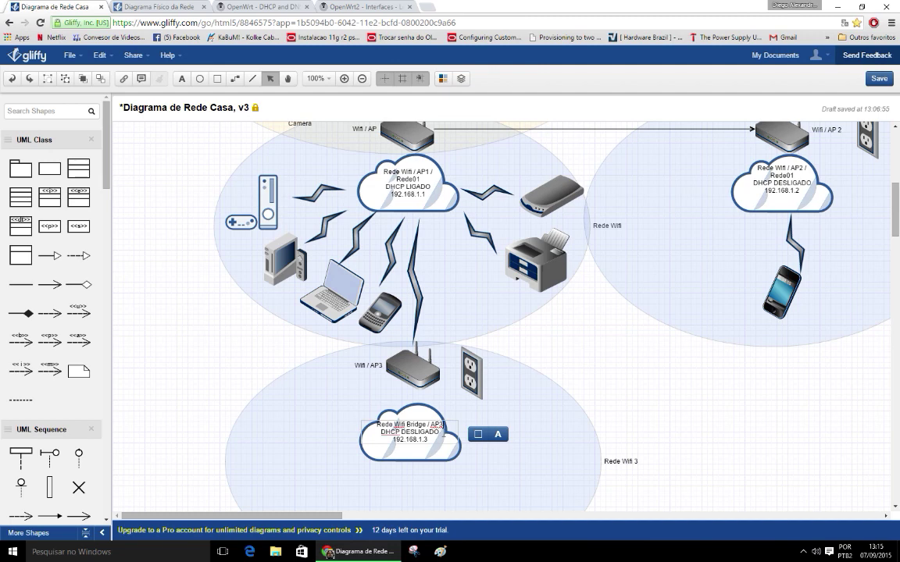
pyautogui.press('Return')
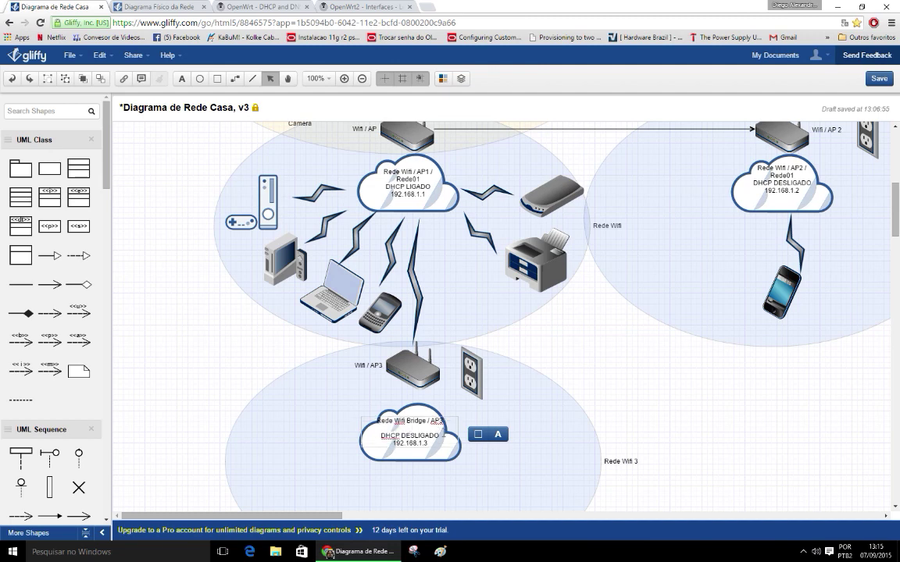
pyautogui.write('Rede01')
pyautogui.click(658, 358)
pyautogui.scroll(1, 677, 428)
pyautogui.scroll(-1, 649, 424)
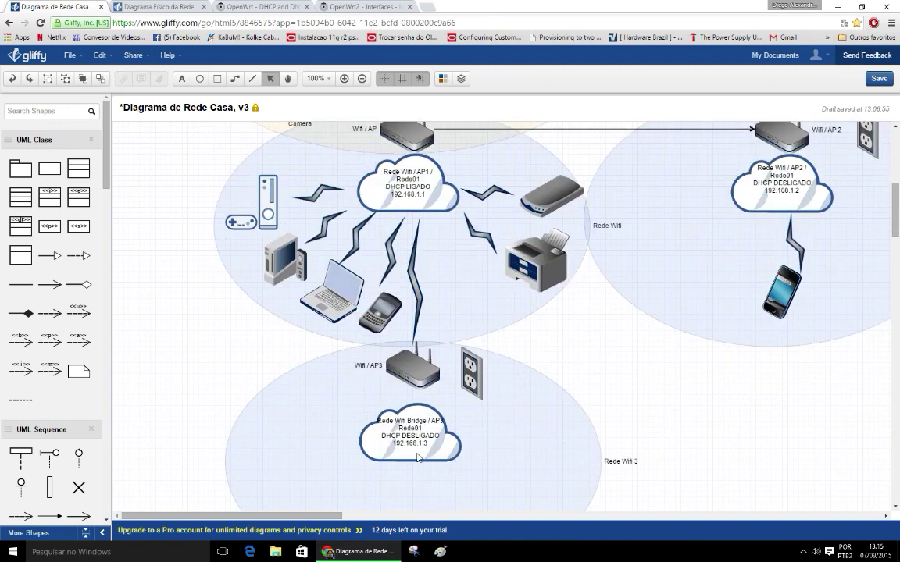
pyautogui.hotkey('ctrl', 'z')
pyautogui.click(651, 369)
# Step: Compare the AP1, AP2 and AP3 cloud labels by selecting each in turn
pyautogui.scroll(1, 652, 370)
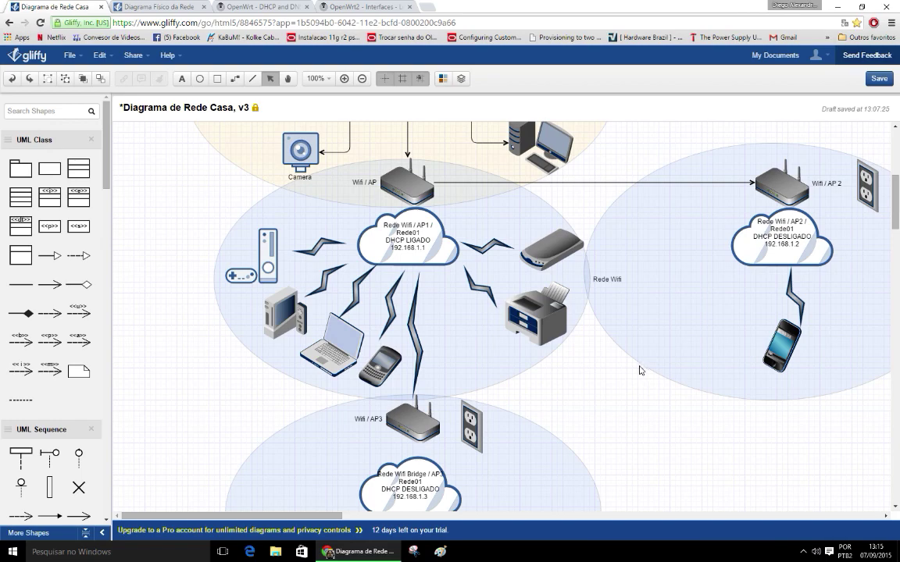
pyautogui.click(440, 252)
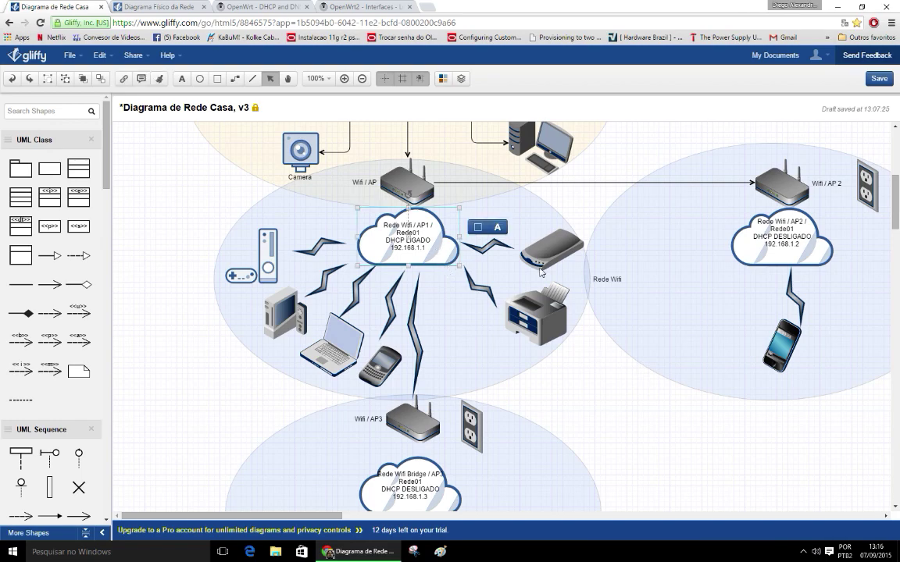
pyautogui.click(745, 238)
pyautogui.scroll(-1, 625, 364)
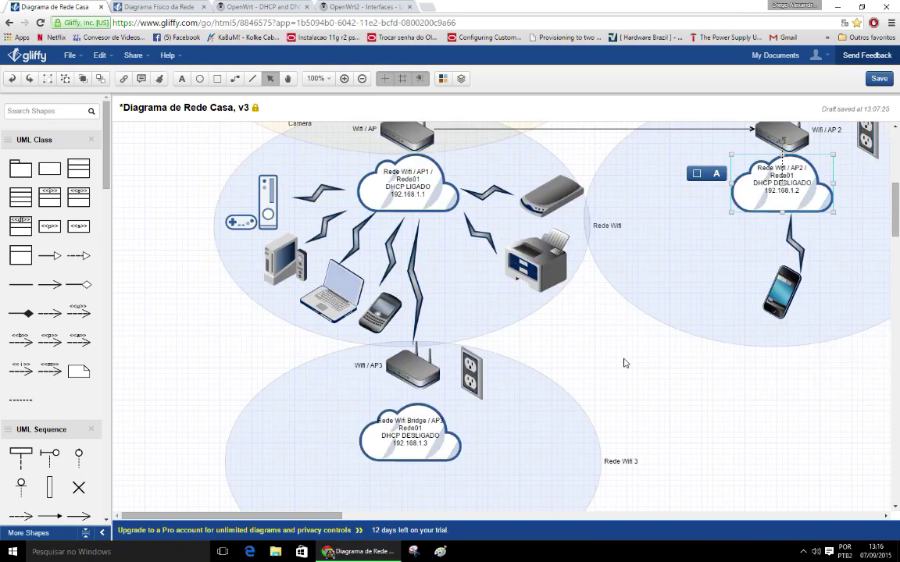
pyautogui.scroll(1, 625, 363)
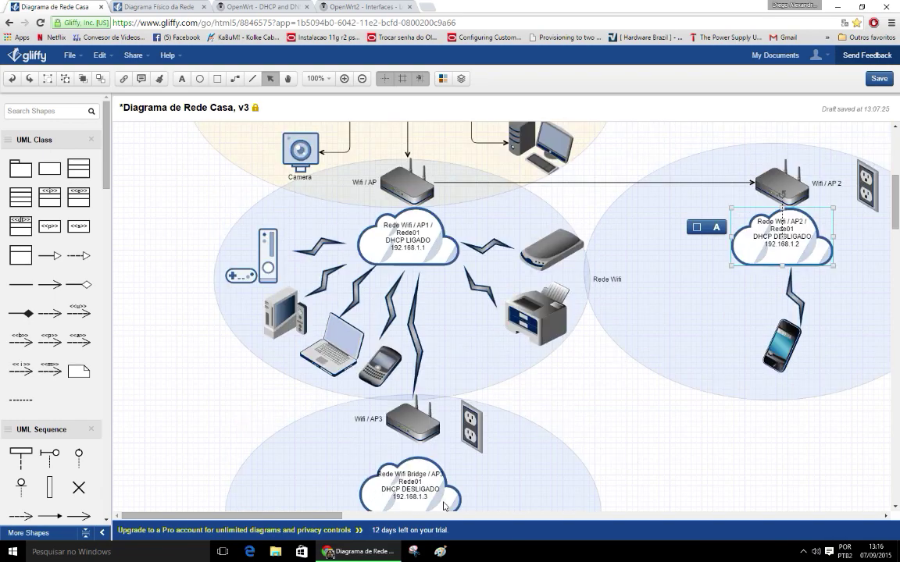
pyautogui.click(449, 504)
pyautogui.click(408, 236)
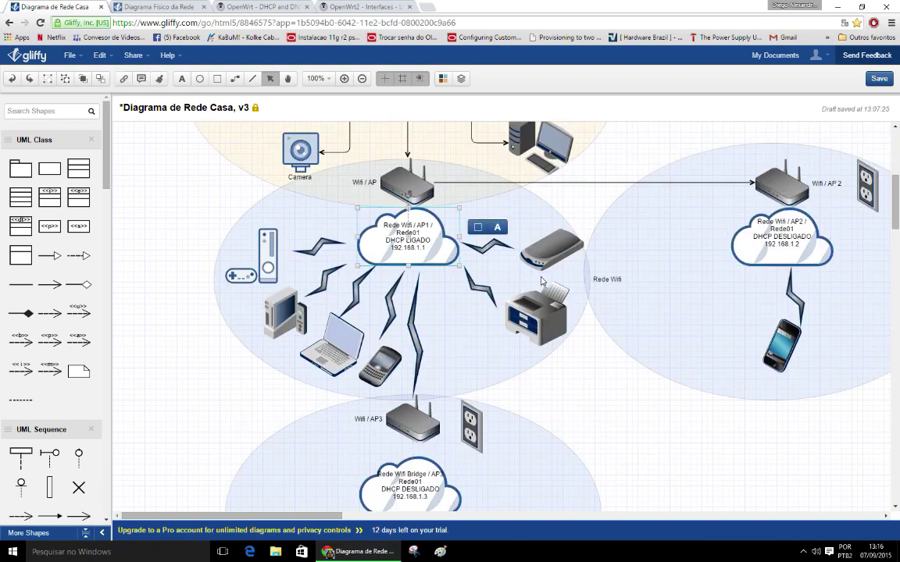
pyautogui.click(797, 264)
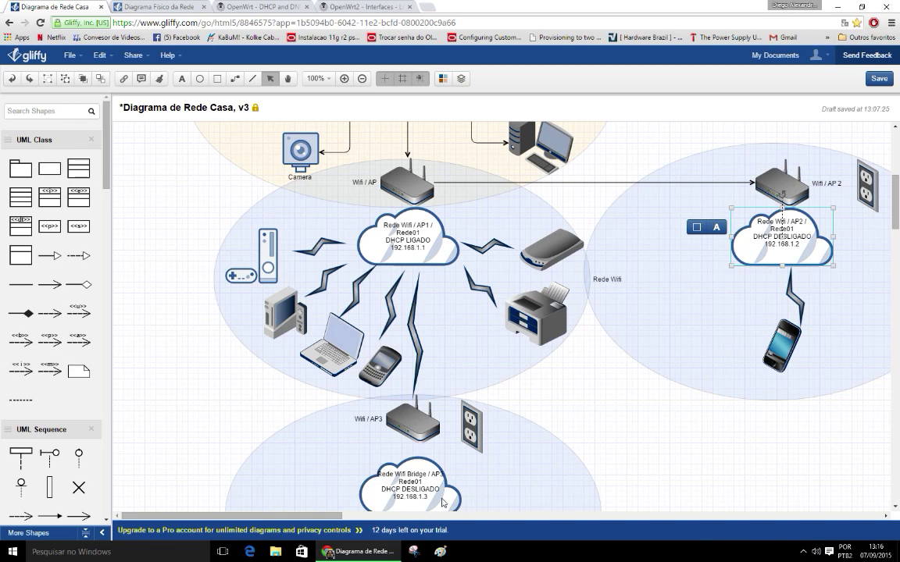
pyautogui.click(445, 497)
pyautogui.click(399, 227)
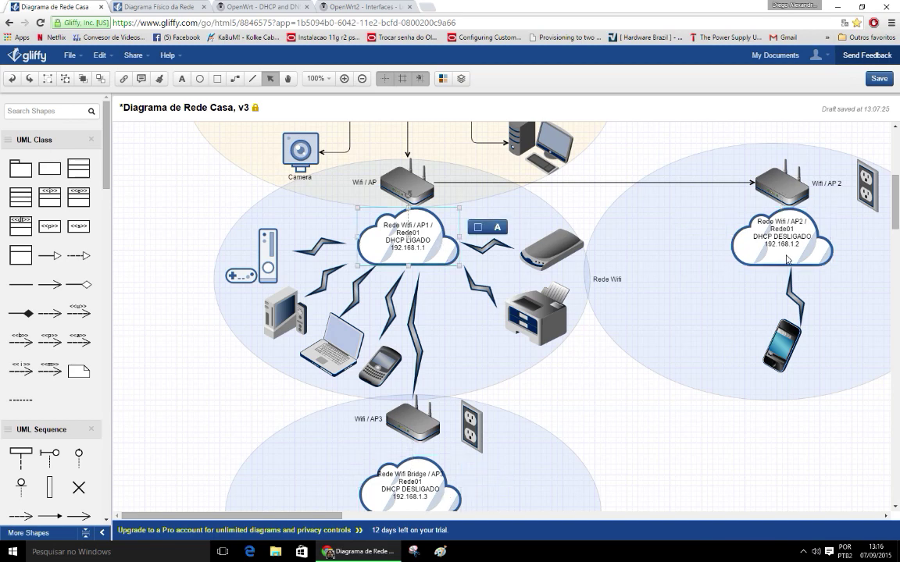
pyautogui.click(788, 255)
pyautogui.click(445, 495)
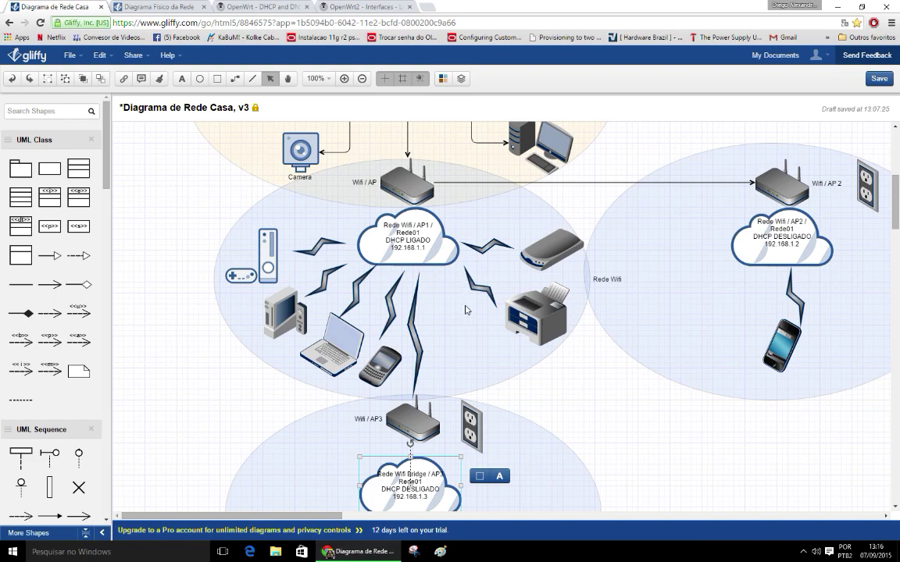
pyautogui.scroll(-1, 423, 299)
# Step: Add a Canal 01 line under 192.168.1.1 in the AP1 cloud label
pyautogui.doubleClick(440, 443)
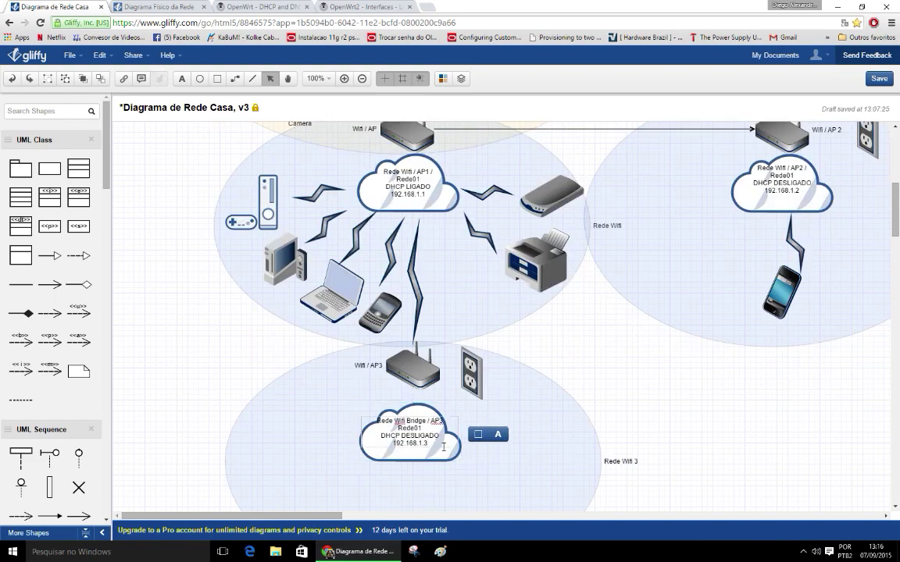
pyautogui.press('Return')
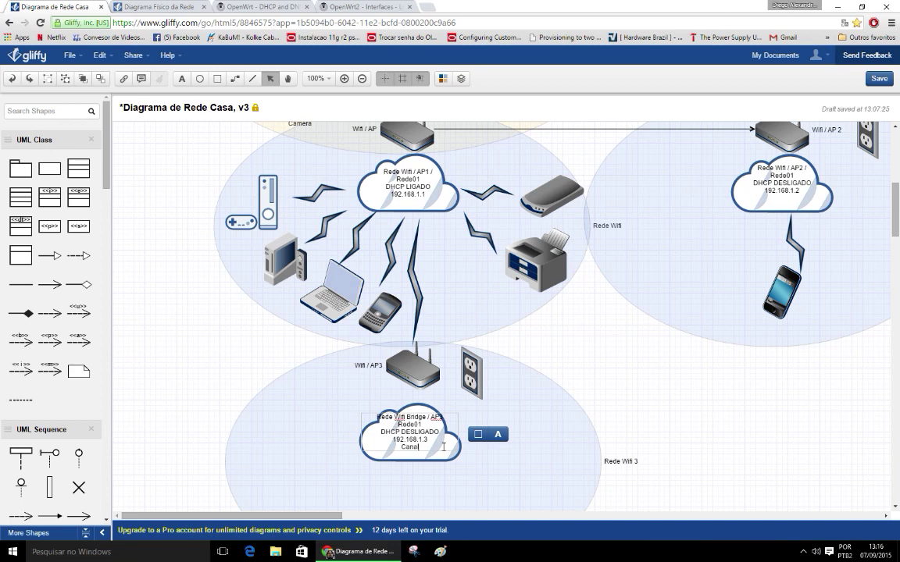
pyautogui.doubleClick(435, 202)
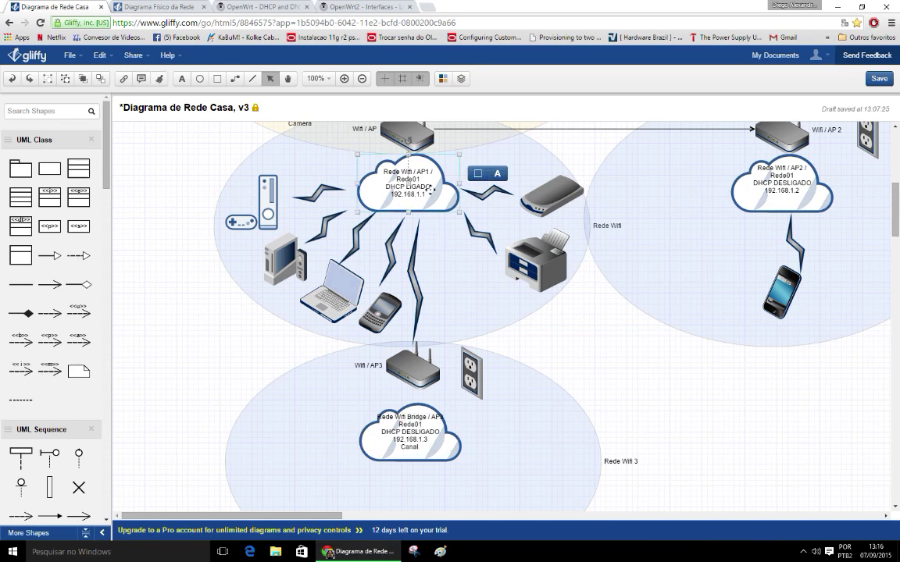
pyautogui.press('Return')
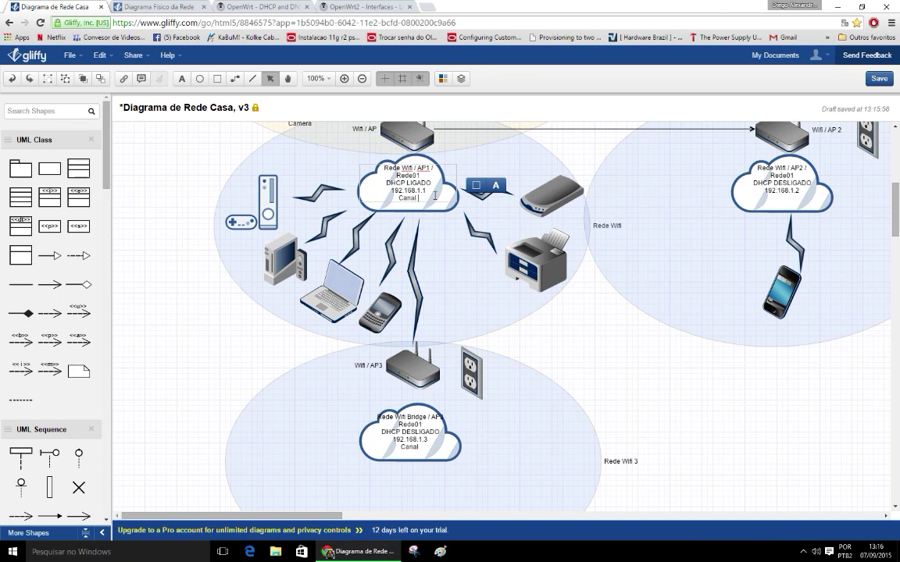
pyautogui.write('Canal 01')
pyautogui.click(447, 146)
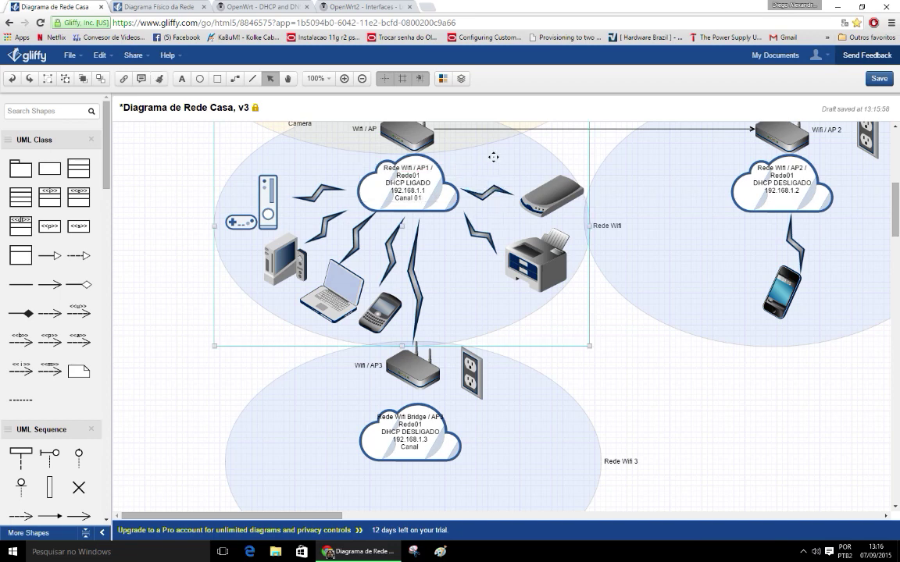
pyautogui.click(444, 194)
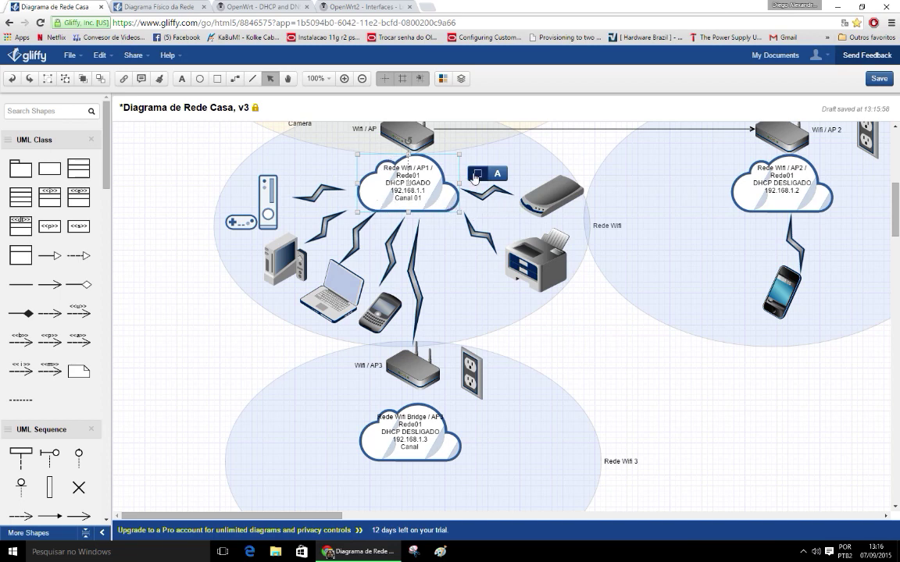
# Step: Add Canal 01 lines to the AP2 and AP3 cloud labels
pyautogui.doubleClick(778, 198)
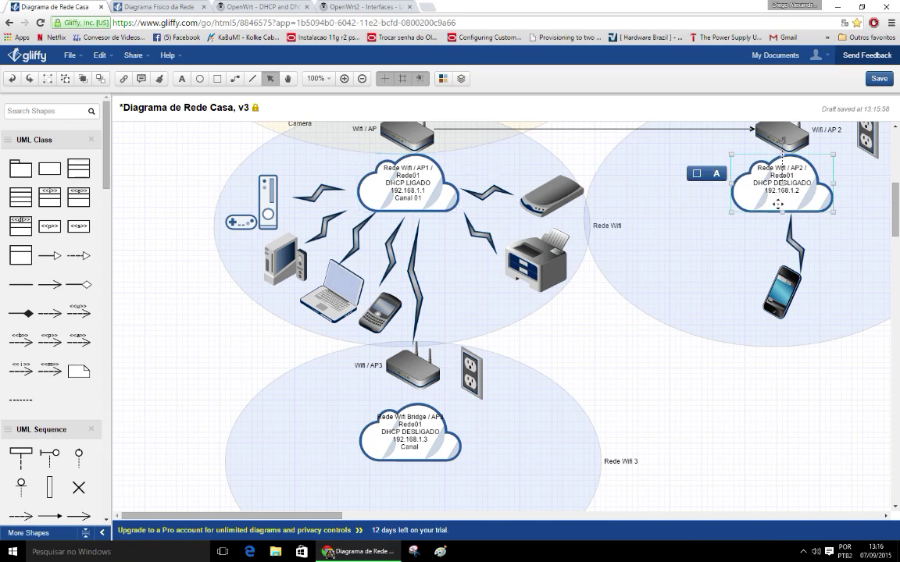
pyautogui.press('Return')
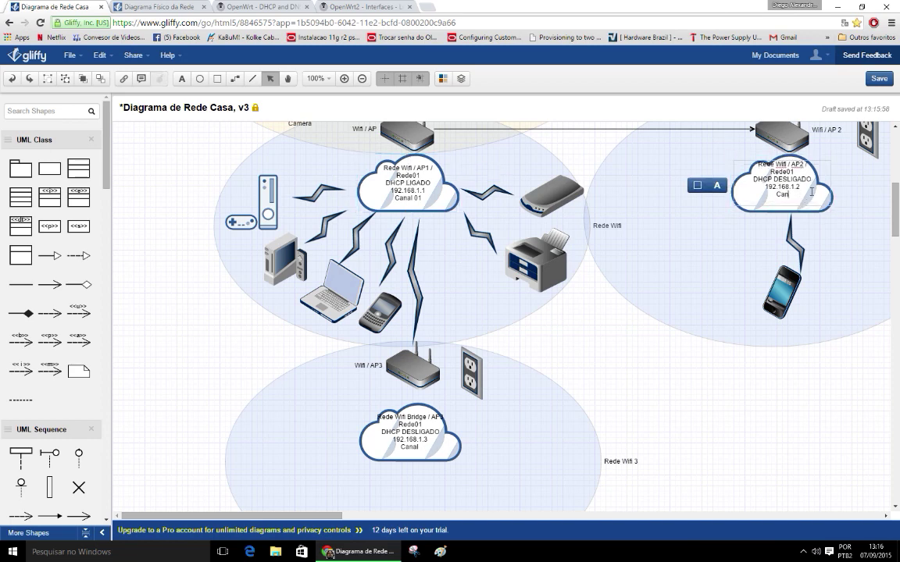
pyautogui.write('Canal 01')
pyautogui.press('Return')
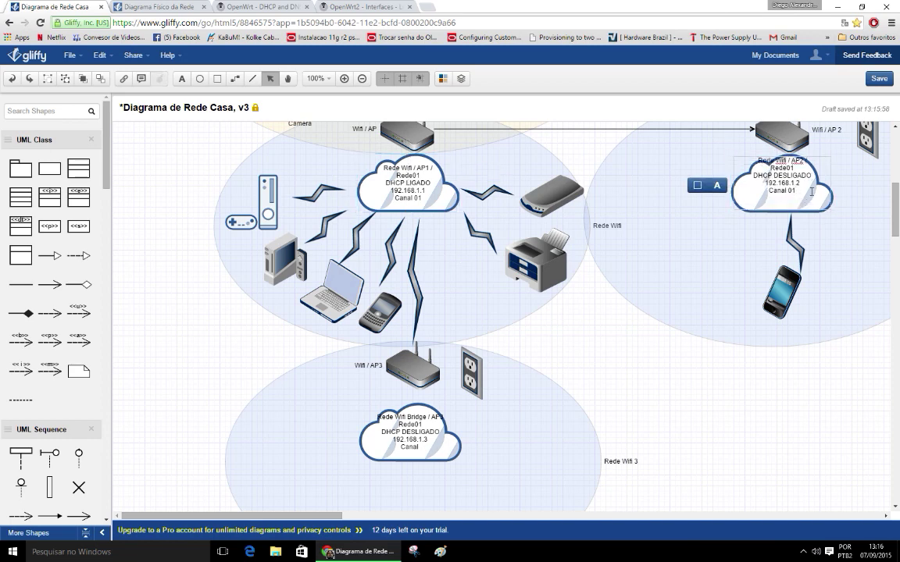
pyautogui.press('BackSpace')
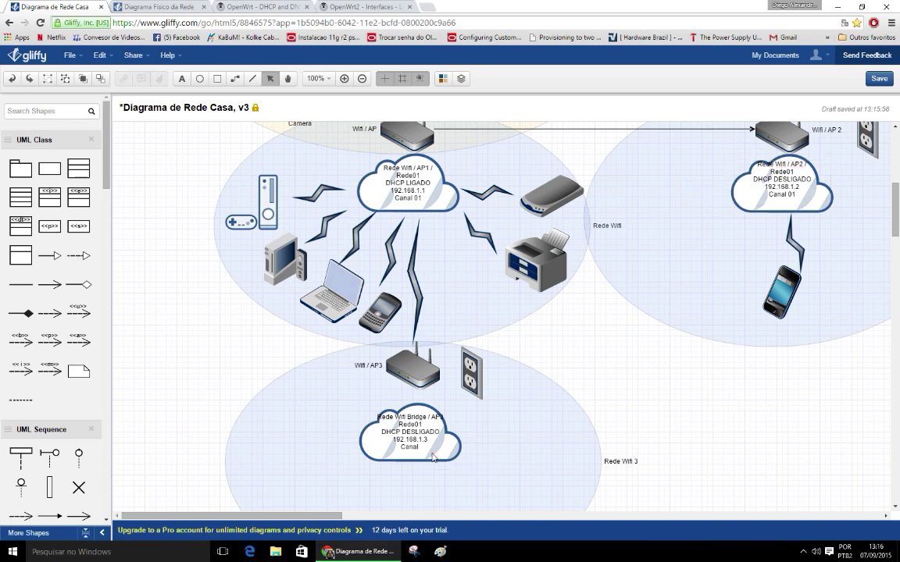
pyautogui.doubleClick(435, 451)
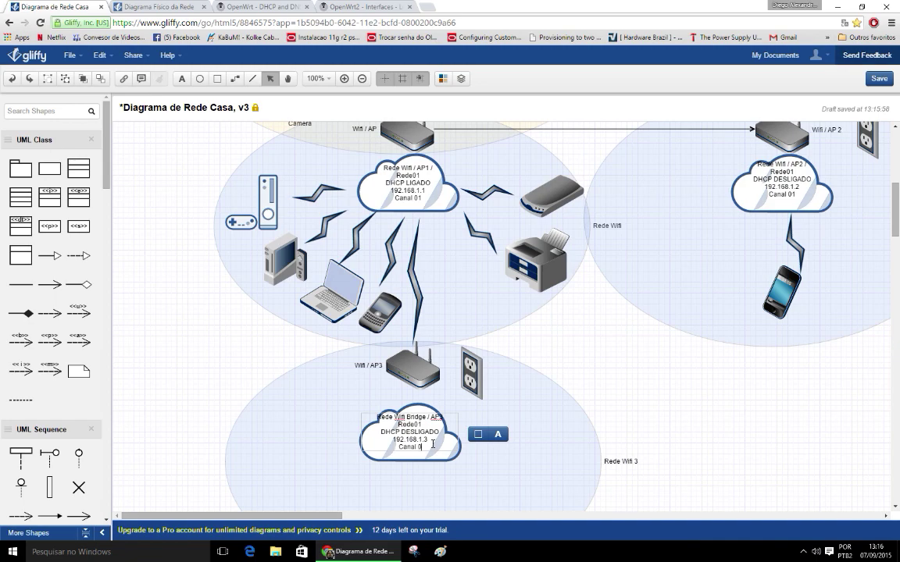
pyautogui.write('01')
pyautogui.click(668, 375)
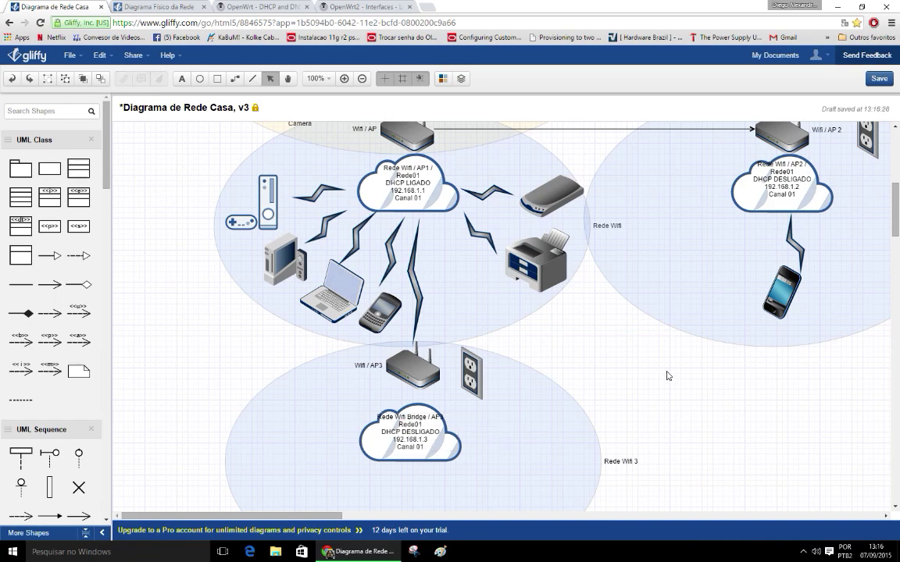
# Step: Go to Network > Wifi and edit the ahoya wireless network on radio0
pyautogui.click(303, 6)
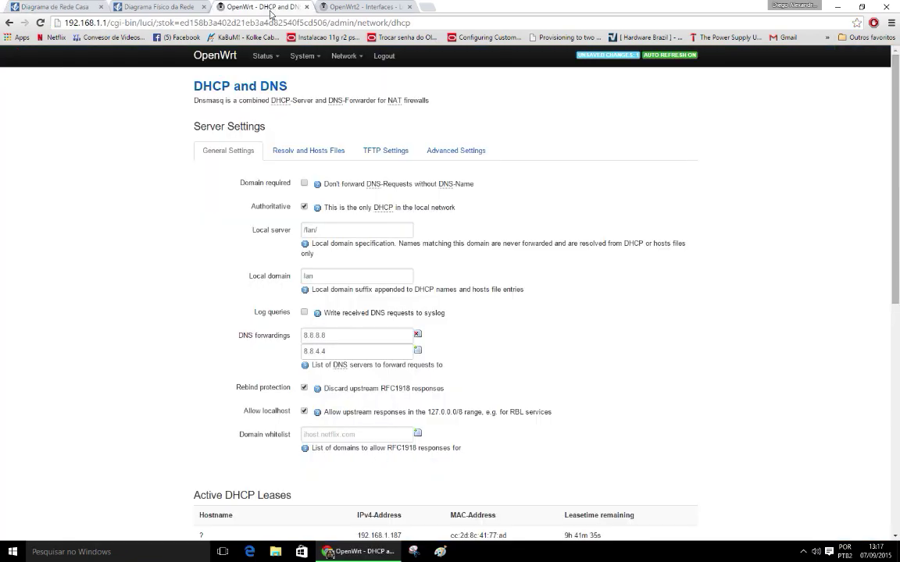
pyautogui.moveTo(344, 56)
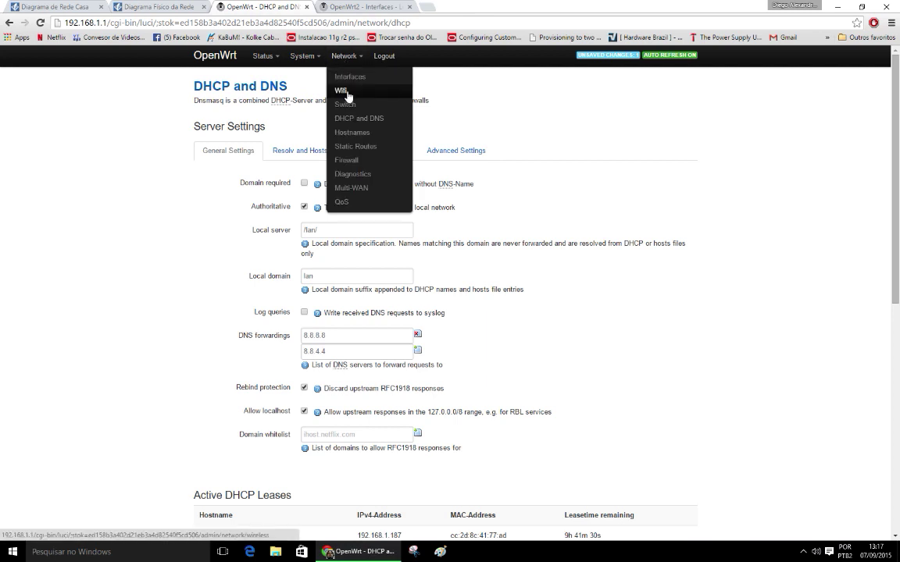
pyautogui.click(343, 91)
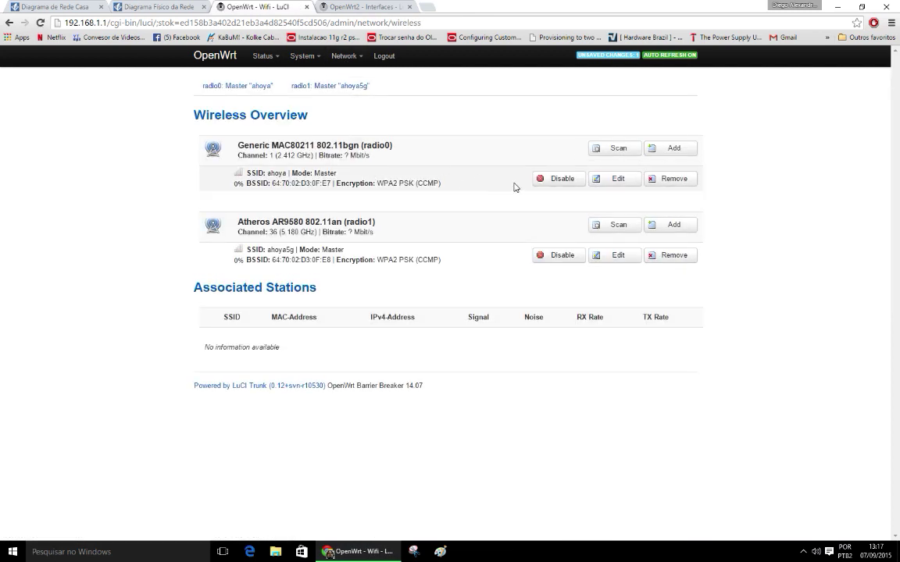
pyautogui.click(621, 184)
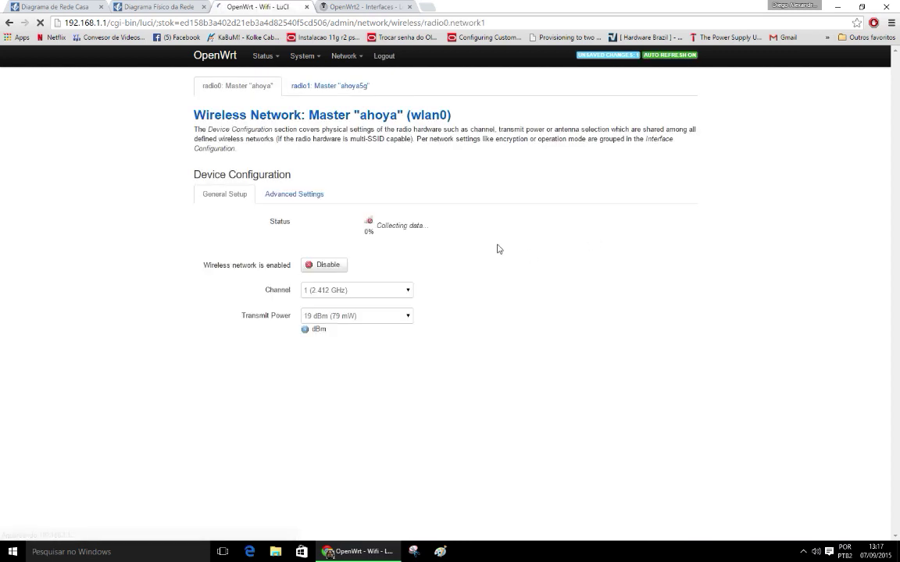
# Step: Check the Channel list, leaving it on channel 1 (2.412 GHz)
pyautogui.moveTo(257, 319); pyautogui.dragTo(292, 318)
pyautogui.click(291, 322)
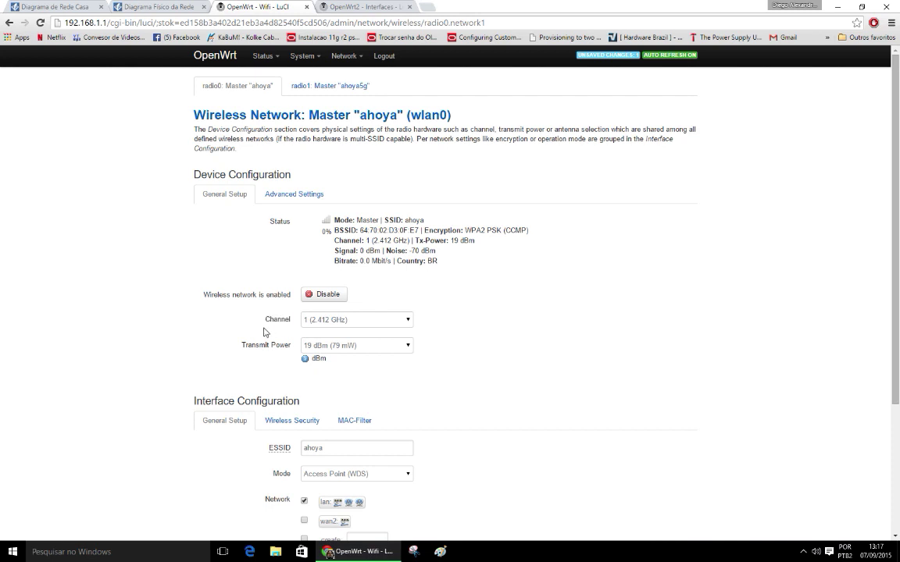
pyautogui.doubleClick(289, 320)
pyautogui.click(289, 328)
pyautogui.click(316, 320)
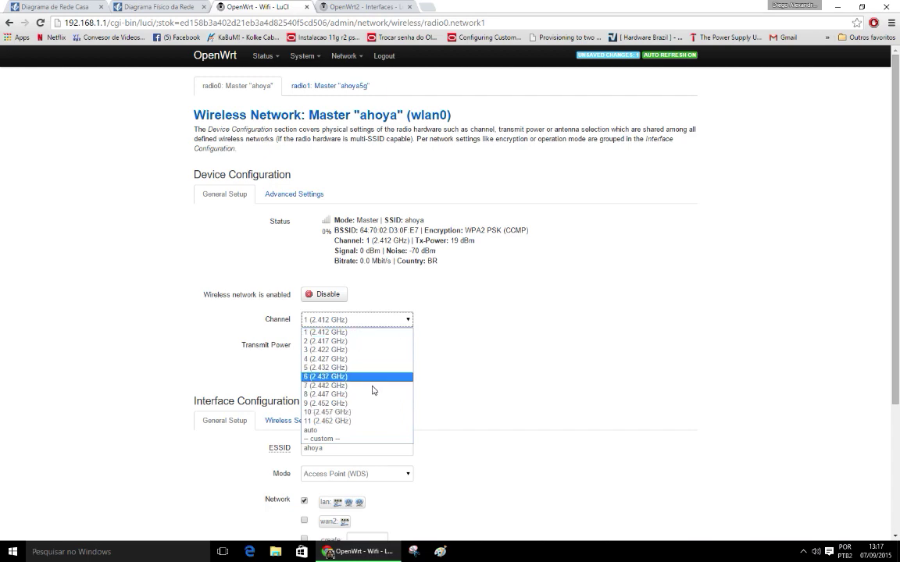
pyautogui.click(460, 316)
# Step: Back in Diagrama de Rede Casa, check the AP1 and AP2 cloud labels, leaving them unchanged
pyautogui.click(186, 7)
pyautogui.click(63, 7)
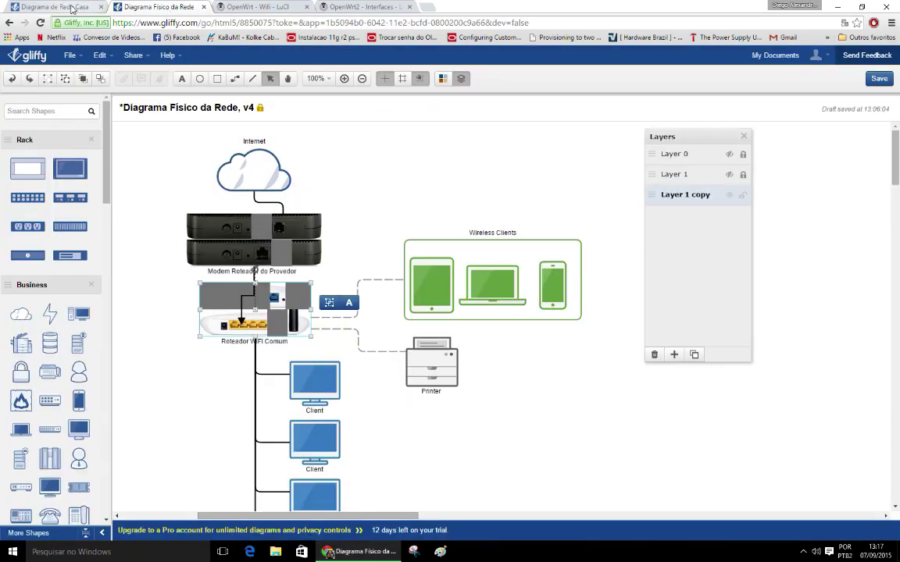
pyautogui.scroll(3, 719, 382)
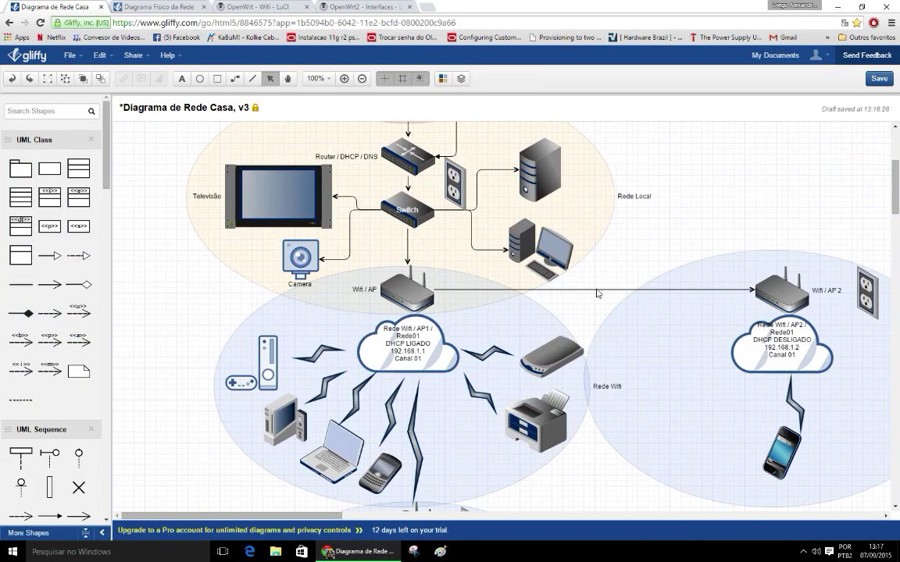
pyautogui.click(434, 360)
pyautogui.click(788, 354)
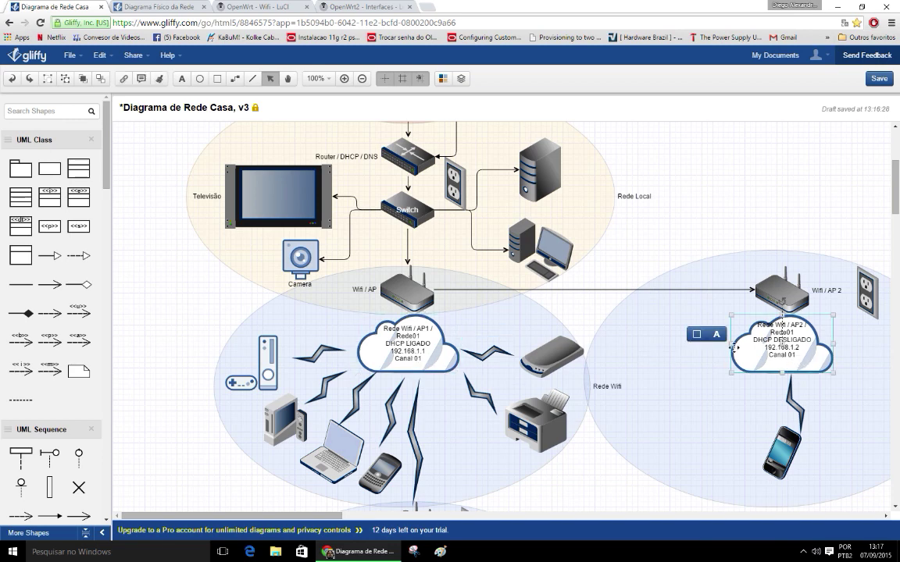
pyautogui.doubleClick(766, 334)
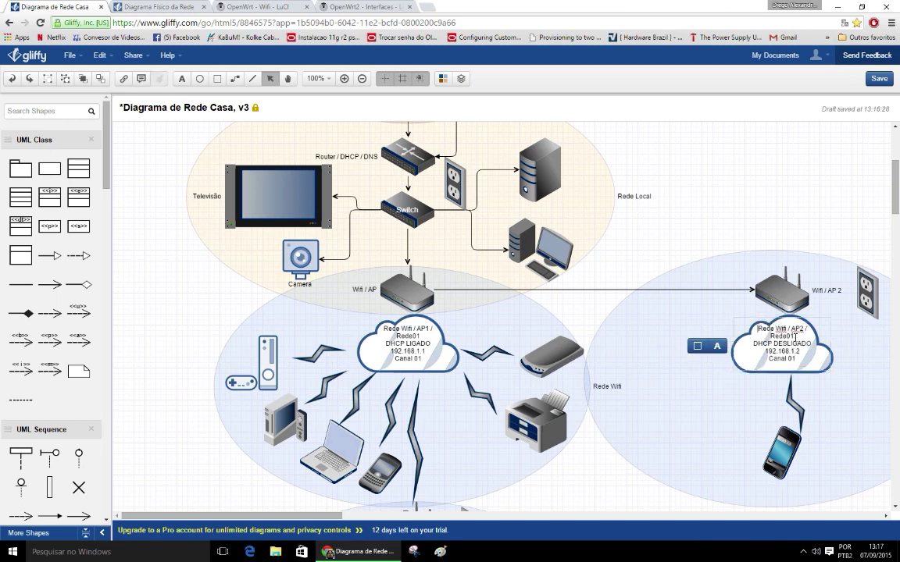
pyautogui.click(844, 348)
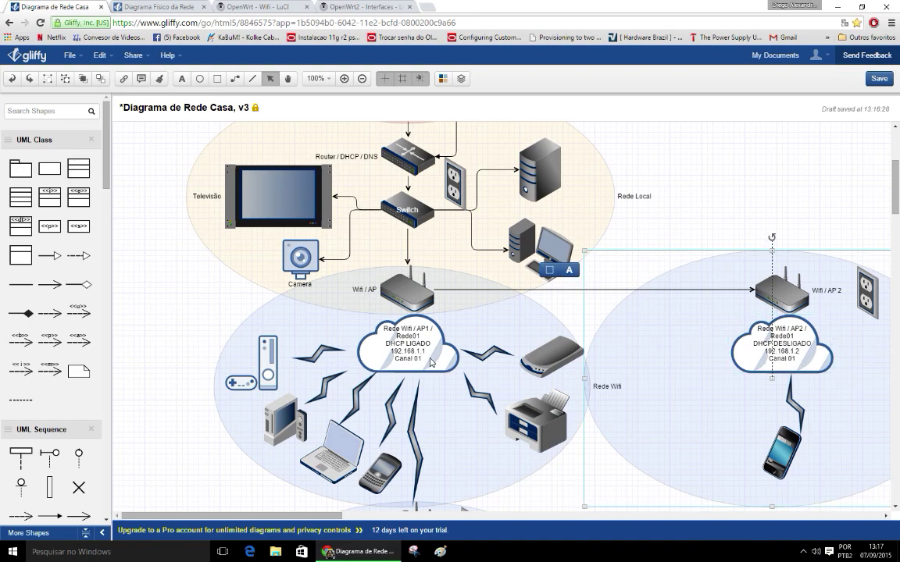
pyautogui.click(390, 326)
# Step: Review the Wifi / AP and Wifi / AP3 routers, AP1 cloud and Rede Wifi area, then deselect
pyautogui.scroll(-3, 551, 395)
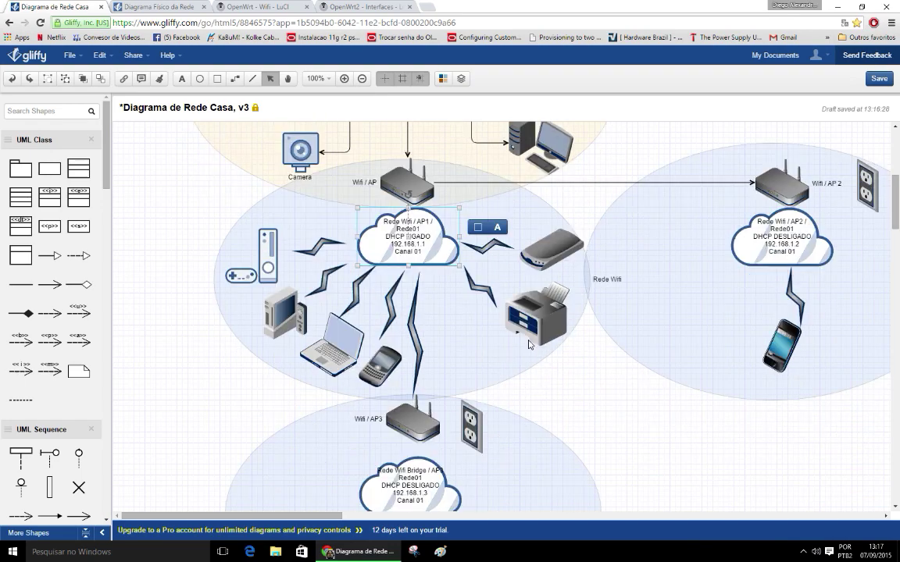
pyautogui.scroll(-1, 430, 290)
pyautogui.scroll(1, 457, 240)
pyautogui.click(388, 176)
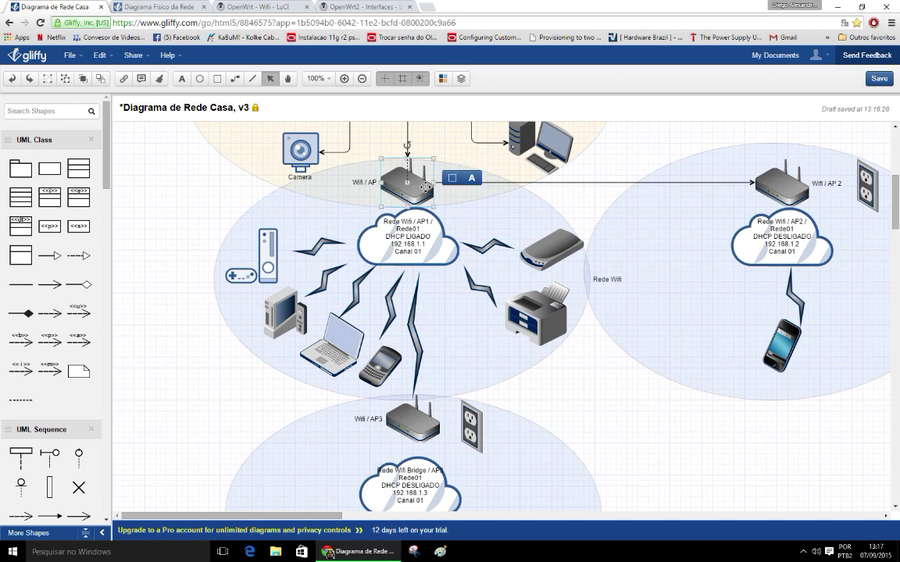
pyautogui.scroll(-1, 420, 197)
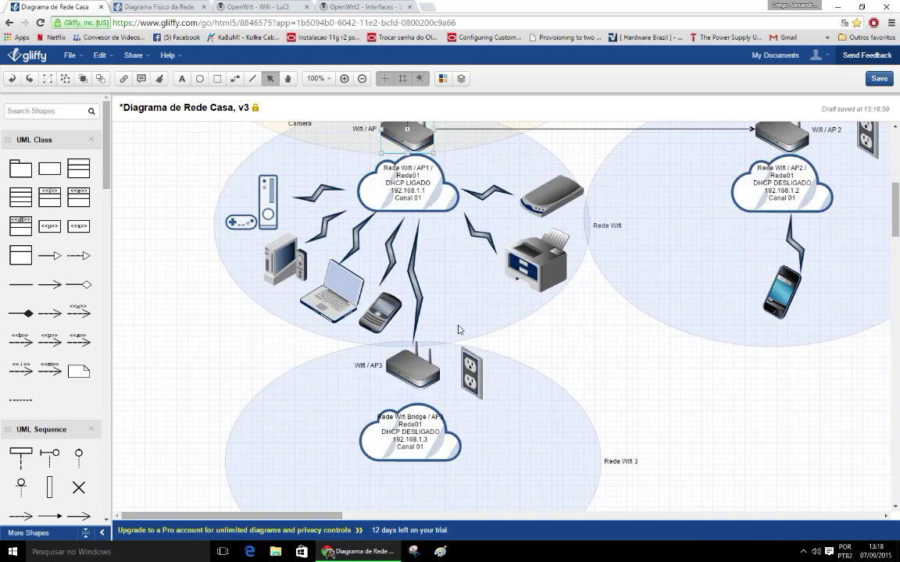
pyautogui.click(420, 373)
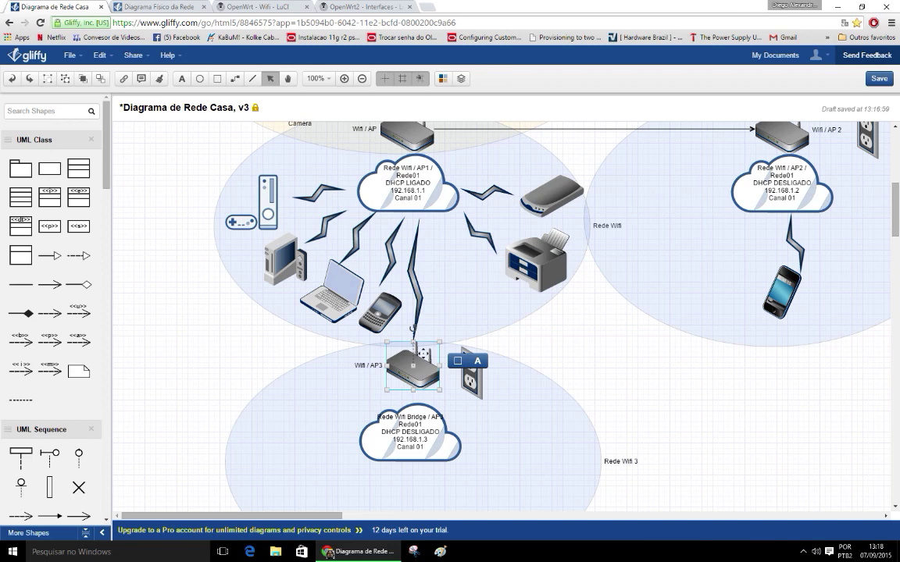
pyautogui.click(419, 192)
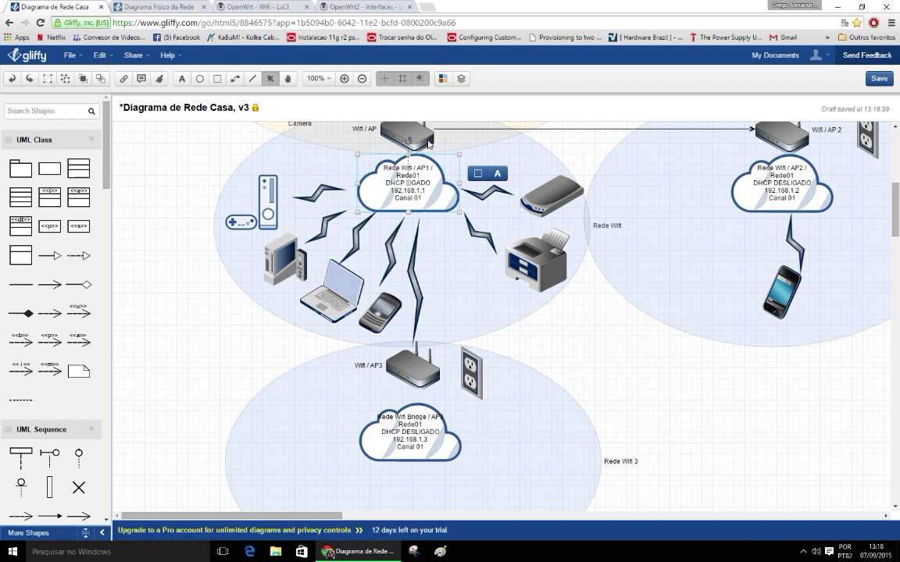
pyautogui.click(443, 249)
pyautogui.click(615, 367)
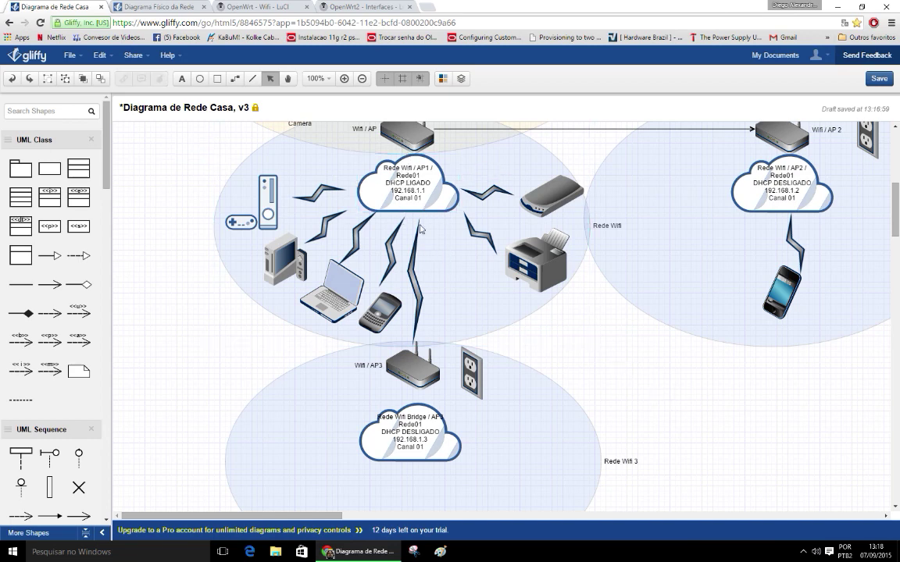